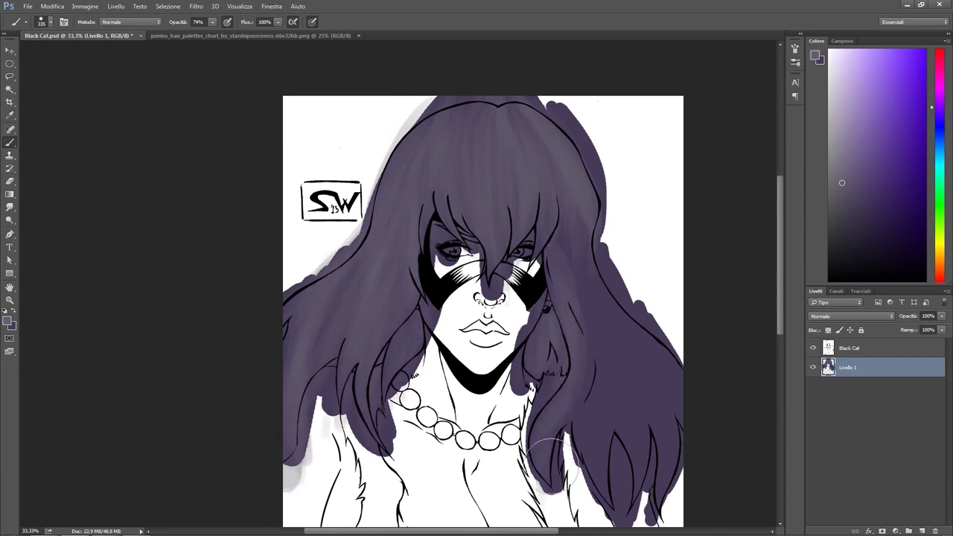
Sample light greys from the silver hair swatches in the palette chart as painting colours, and return to the Black Cat drawing.
drag(572, 247, 493, 191)
mouse_move(523, 296)
mouse_down()
mouse_move(519, 339)
mouse_move(515, 305)
mouse_up()
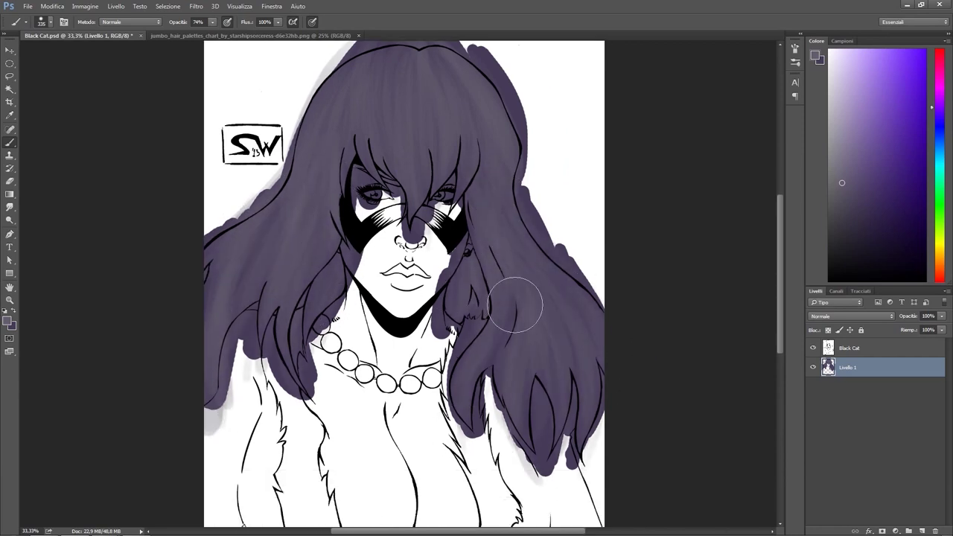
click(253, 35)
click(12, 325)
click(439, 350)
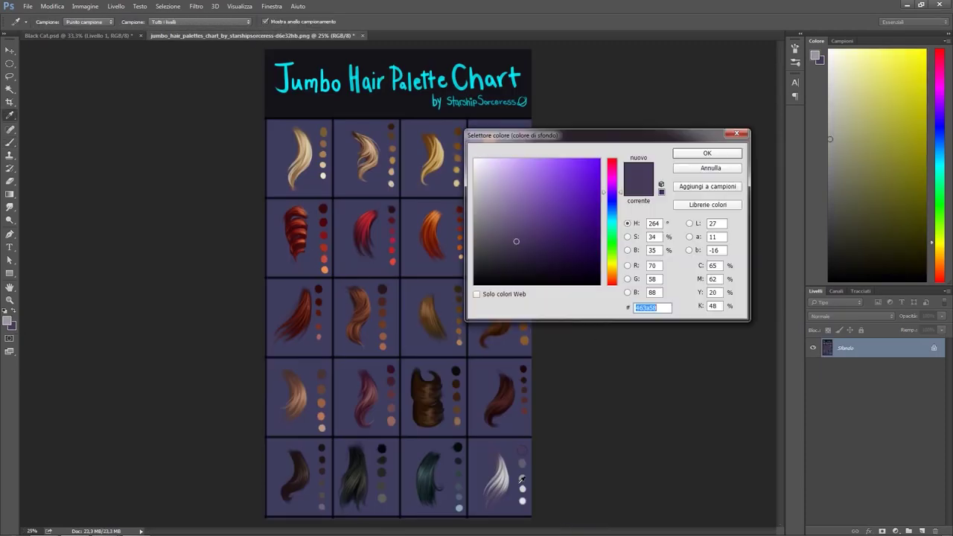
click(524, 484)
click(686, 155)
click(78, 35)
Paint grey strands over the crown, fringe and right-hand lengths of the hair with a 214 px brush.
key(b)
right_click(445, 294)
key(Escape)
mouse_move(465, 320)
mouse_down()
mouse_move(464, 248)
mouse_move(478, 234)
mouse_move(366, 276)
mouse_move(469, 334)
mouse_move(479, 202)
mouse_move(516, 213)
mouse_move(547, 268)
mouse_move(577, 387)
mouse_move(551, 424)
mouse_up()
mouse_move(537, 364)
mouse_down()
mouse_move(510, 283)
mouse_move(602, 416)
mouse_move(558, 327)
mouse_move(569, 369)
mouse_move(525, 298)
mouse_move(651, 342)
mouse_up()
scroll(569, 369, down, 3)
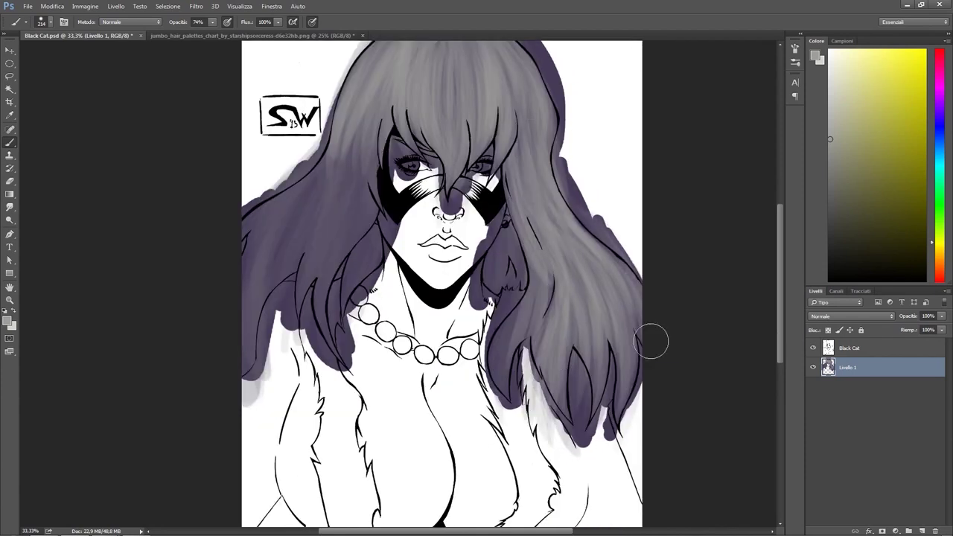
Extend the grey strands over the left-hand lengths, and add lighter grey strokes on the crown with a 176 px brush.
mouse_move(526, 332)
mouse_down()
mouse_move(522, 279)
mouse_move(504, 286)
mouse_move(487, 268)
mouse_move(383, 251)
mouse_move(343, 307)
mouse_move(322, 162)
mouse_move(355, 228)
mouse_move(373, 160)
mouse_move(280, 297)
mouse_move(308, 248)
mouse_move(304, 209)
mouse_move(253, 350)
mouse_up()
drag(253, 350, 395, 433)
mouse_move(446, 223)
mouse_down()
mouse_move(477, 313)
mouse_move(404, 337)
mouse_move(432, 297)
mouse_move(469, 329)
mouse_move(335, 213)
mouse_up()
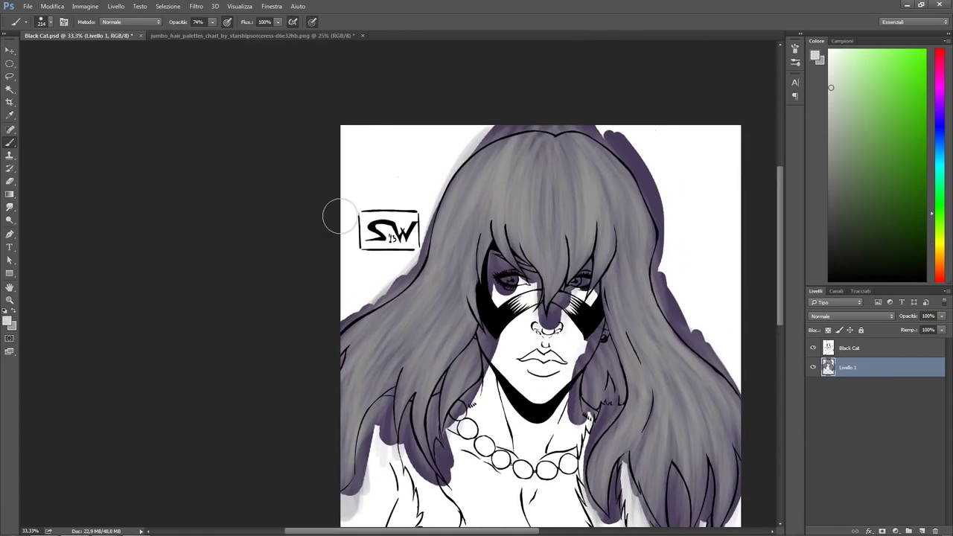
mouse_move(547, 188)
mouse_down()
mouse_move(533, 141)
mouse_move(490, 299)
mouse_move(503, 138)
mouse_move(434, 270)
mouse_move(566, 214)
mouse_move(562, 148)
mouse_move(624, 207)
mouse_move(631, 366)
mouse_move(630, 268)
mouse_up()
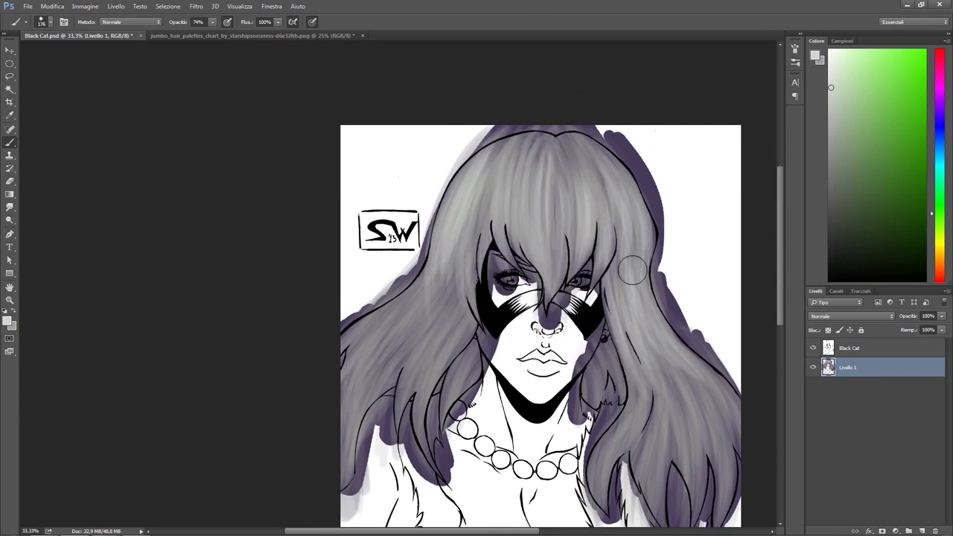
drag(673, 244, 664, 140)
Reduce the brush to 111 px and paint narrower light grey strands in the hair beside the face and ear.
right_click(589, 262)
drag(707, 277, 694, 277)
key(Return)
drag(577, 305, 582, 259)
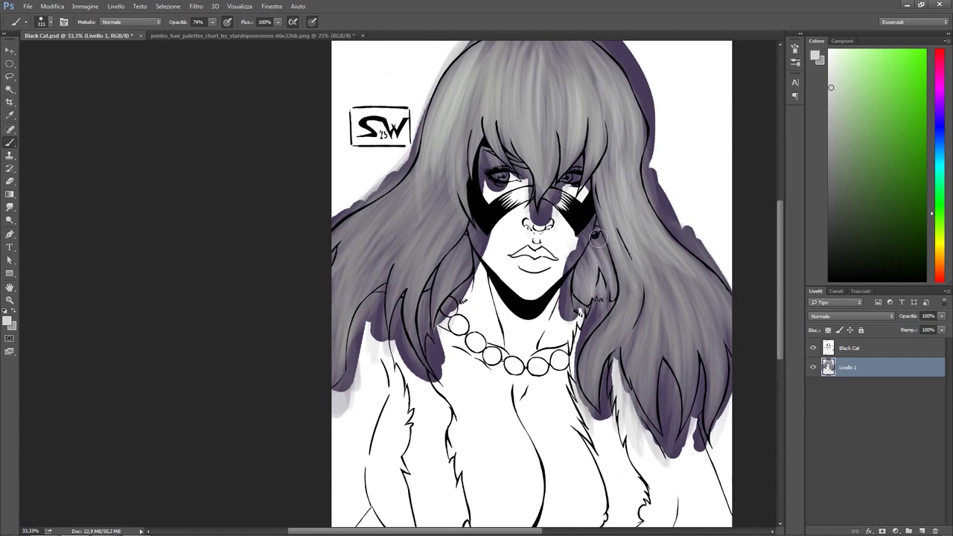
drag(432, 330, 396, 424)
Set the brush to 176 px and paint light grey strands down the right-hand and left-hand lengths of the hair.
right_click(548, 382)
drag(629, 316, 640, 315)
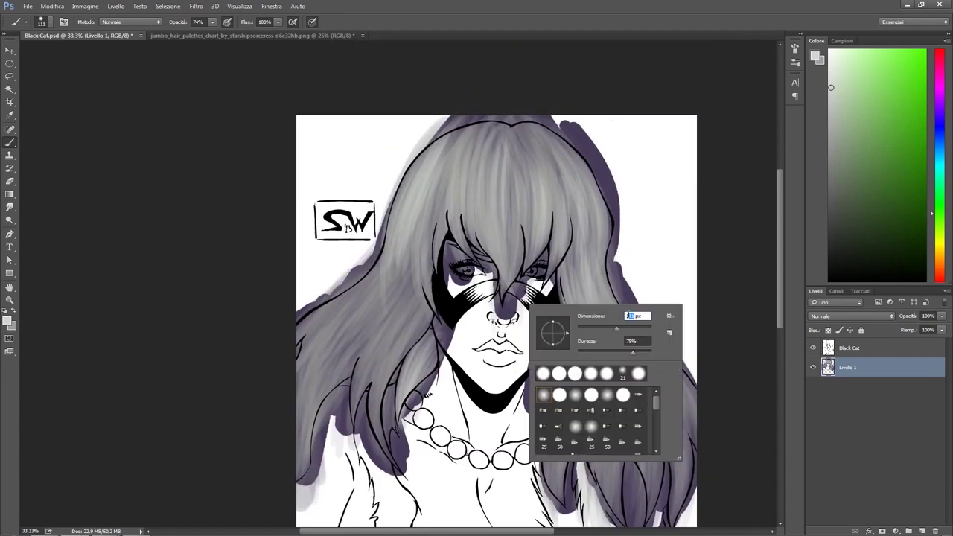
key(Return)
mouse_move(596, 171)
mouse_down()
mouse_move(597, 384)
mouse_move(561, 493)
mouse_move(578, 532)
mouse_up()
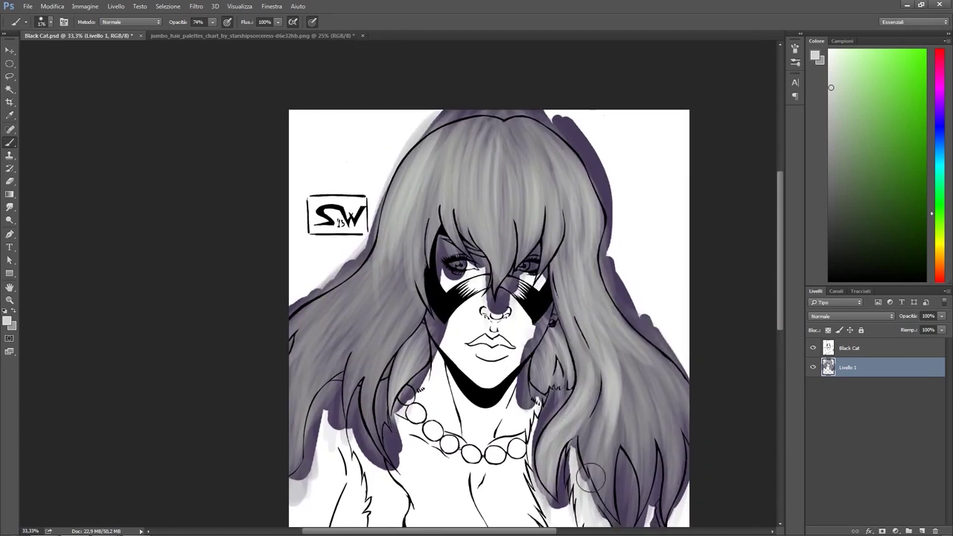
mouse_move(640, 417)
mouse_down()
mouse_move(366, 363)
mouse_move(744, 298)
mouse_move(745, 424)
mouse_up()
mouse_move(483, 179)
mouse_down()
mouse_move(447, 206)
mouse_move(550, 178)
mouse_up()
drag(456, 279, 501, 184)
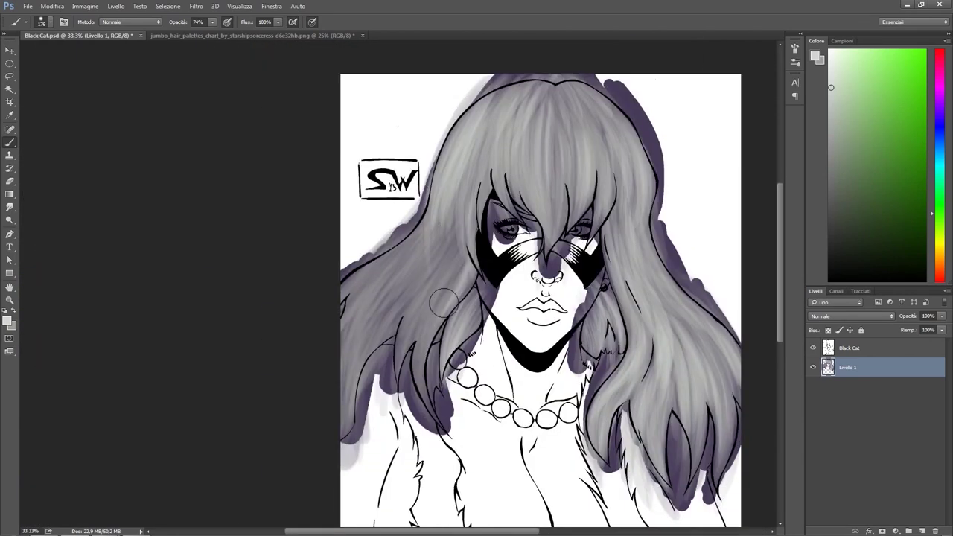
mouse_move(436, 292)
mouse_down()
mouse_move(463, 260)
mouse_move(430, 277)
mouse_move(467, 201)
mouse_move(449, 220)
mouse_move(438, 200)
mouse_up()
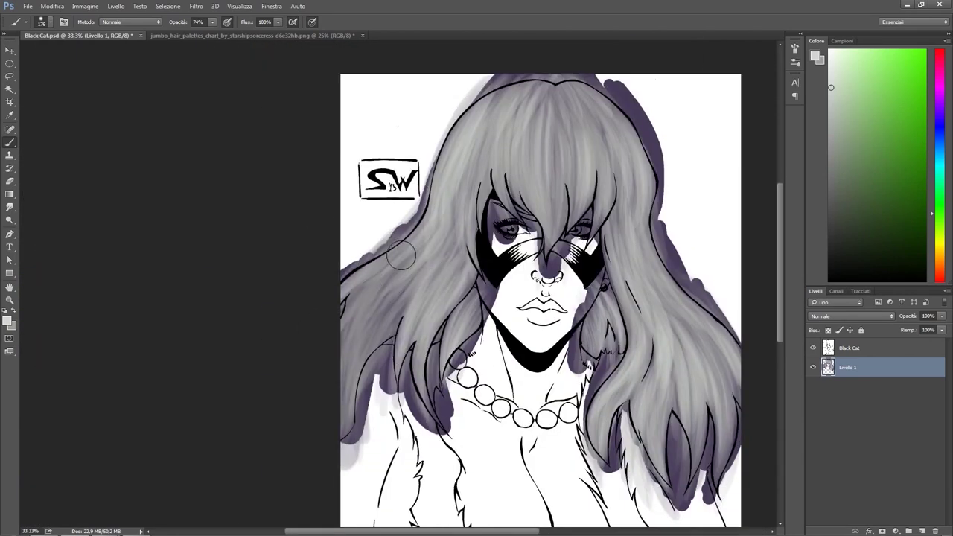
mouse_move(400, 255)
mouse_down()
mouse_move(350, 417)
mouse_move(354, 442)
mouse_up()
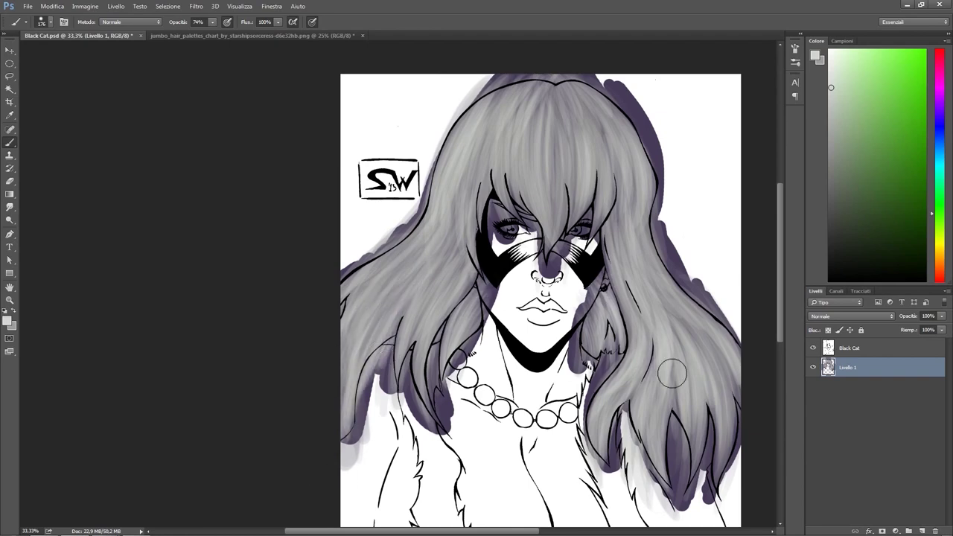
scroll(672, 372, up, 2)
click(9, 320)
key(Escape)
key(alt+z)
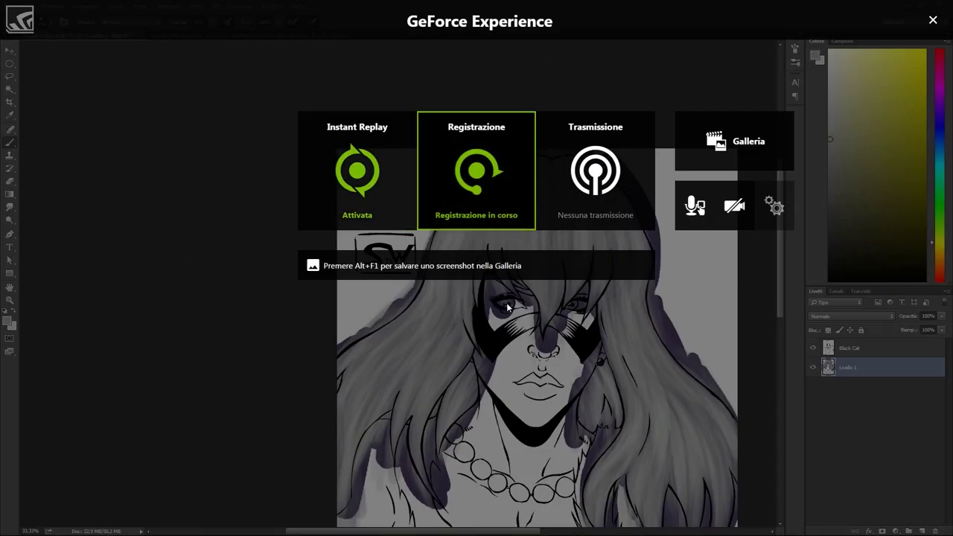
key(alt+z)
Sample a lighter, near-white grey from the silver hair swatches in the palette chart, and return to the Black Cat drawing.
click(253, 35)
click(7, 320)
click(707, 153)
click(78, 35)
right_click(529, 231)
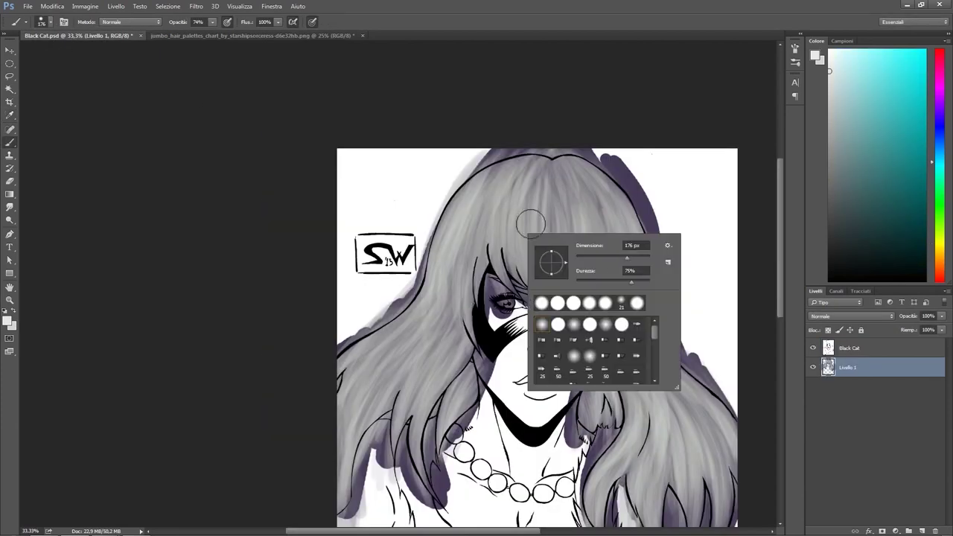
key(Escape)
Paint thinner near-white strands over the crown, the fringe and both side lengths of the hair with a smaller brush.
drag(533, 175, 534, 264)
mouse_move(473, 357)
mouse_down()
mouse_move(468, 187)
mouse_move(425, 290)
mouse_up()
mouse_move(465, 334)
mouse_down()
mouse_move(425, 412)
mouse_move(429, 282)
mouse_move(357, 373)
mouse_move(383, 333)
mouse_move(403, 371)
mouse_move(444, 313)
mouse_up()
mouse_move(540, 190)
mouse_down()
mouse_move(436, 142)
mouse_move(445, 121)
mouse_move(450, 253)
mouse_up()
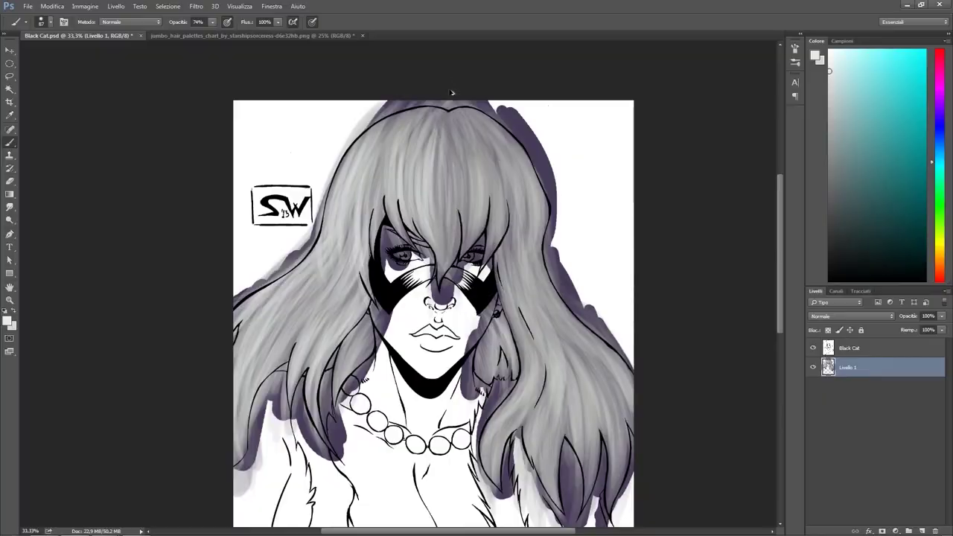
drag(450, 130, 460, 236)
mouse_move(487, 161)
mouse_down()
mouse_move(519, 192)
mouse_move(520, 319)
mouse_up()
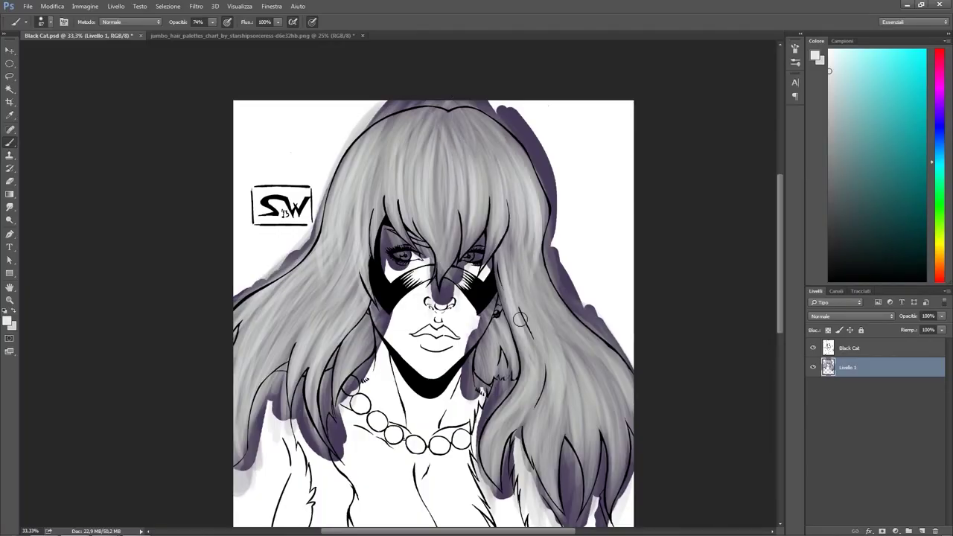
mouse_move(536, 285)
mouse_down()
mouse_move(544, 328)
mouse_move(532, 463)
mouse_move(546, 409)
mouse_move(559, 396)
mouse_move(593, 398)
mouse_move(610, 480)
mouse_up()
Set the brush size to 32 px and paint fine light strands in the small locks beside the ear and neck.
right_click(434, 350)
text(32)
key(Return)
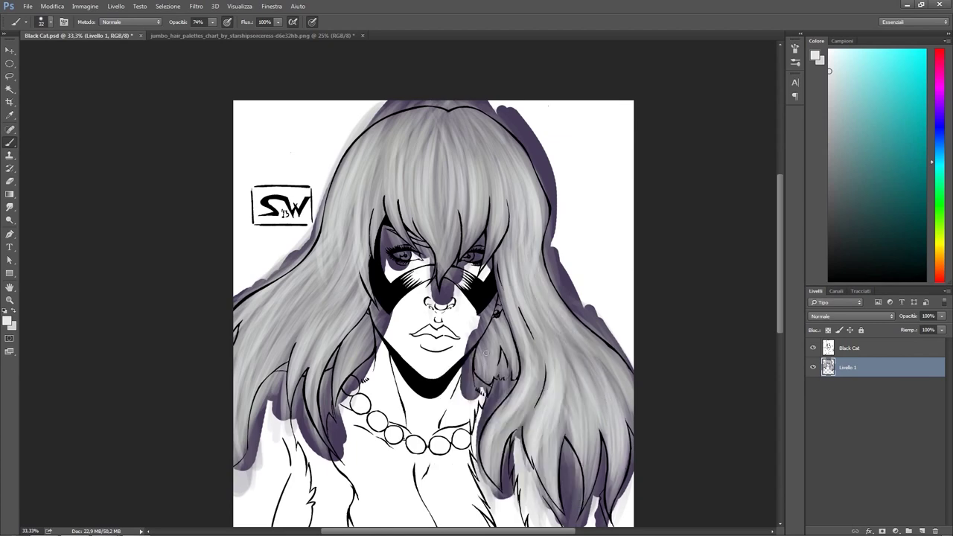
drag(495, 344, 508, 363)
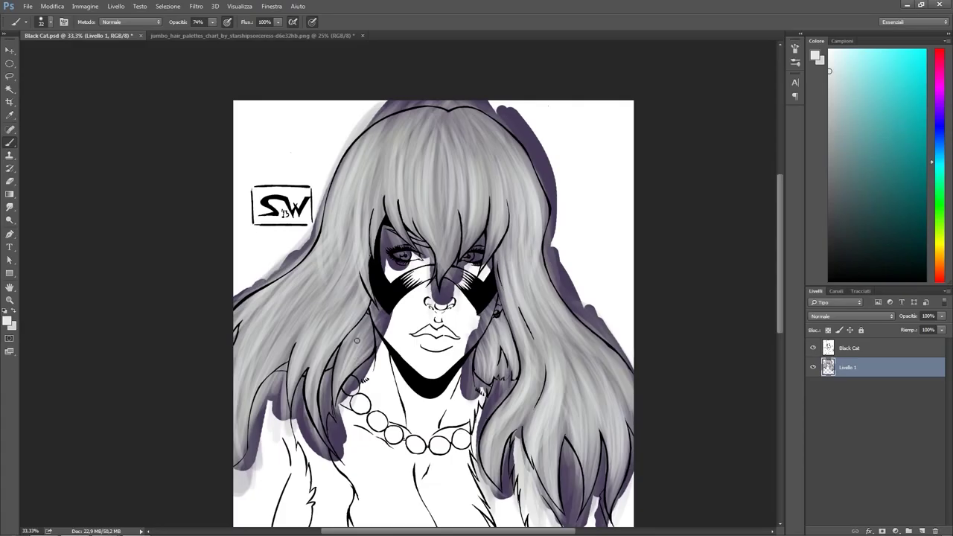
Set the foreground colour to white, reduce the brush to 24 px and add fine highlight strands across the hair.
click(8, 320)
click(708, 154)
key(bracketleft)
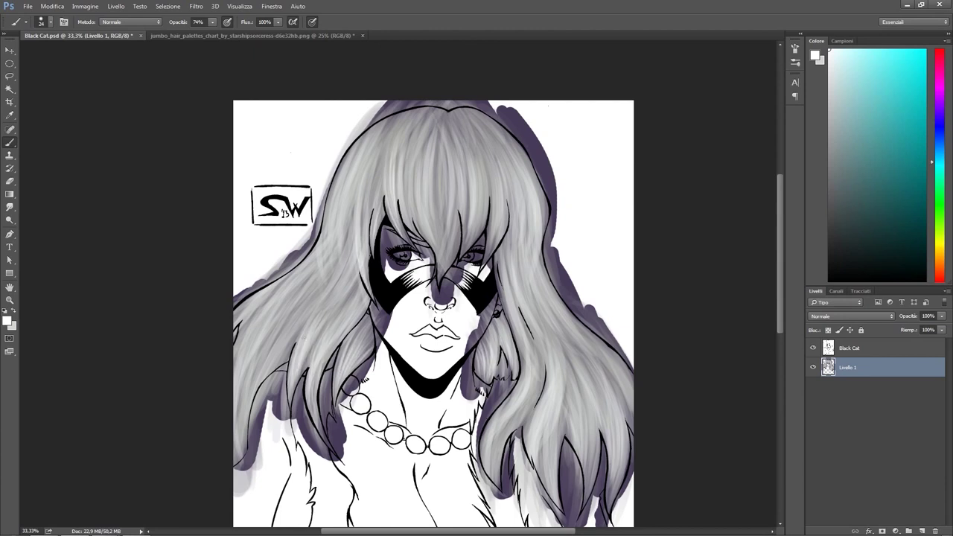
key(alt+z)
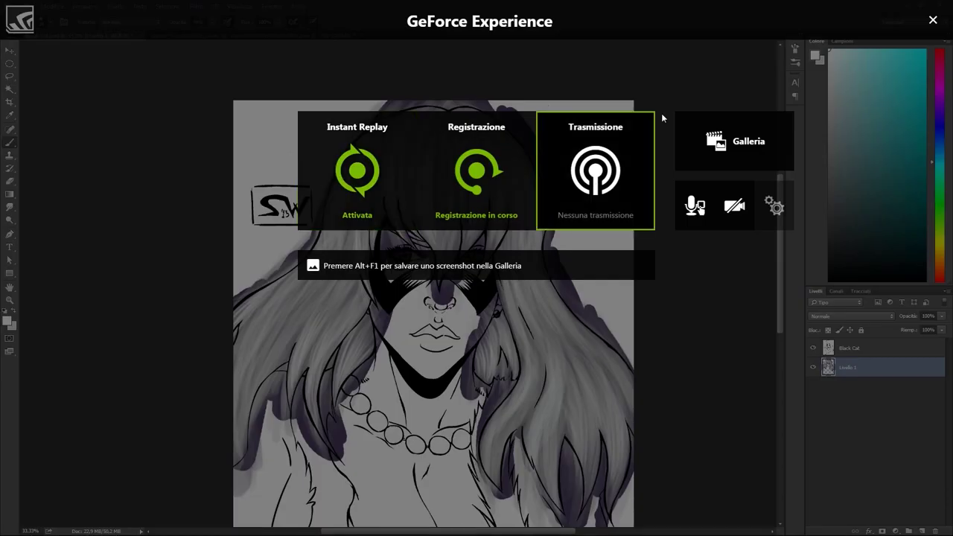
key(alt+z)
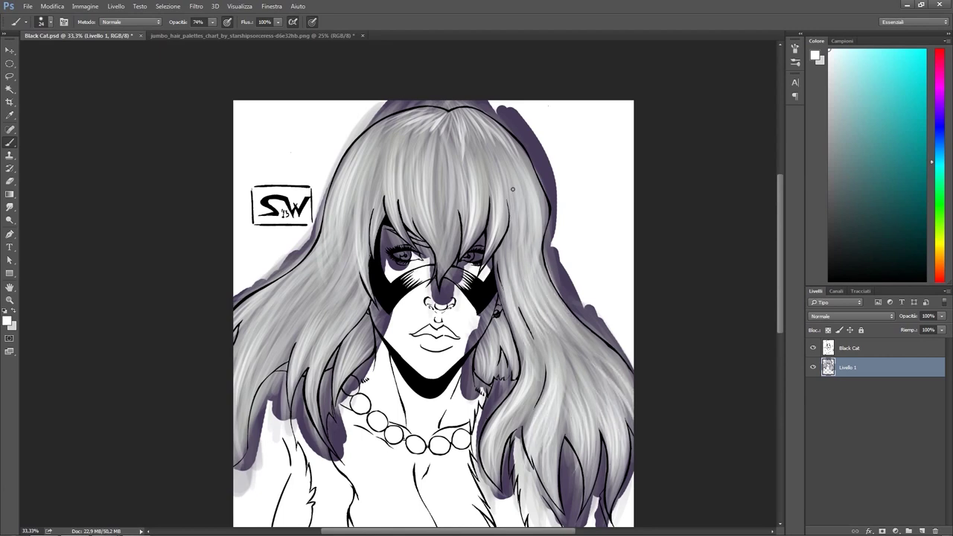
Paint light grey strands down to the fringe tips between the eyes, and fill the thin locks above the left eye with a 12 px brush.
scroll(396, 243, up, 4)
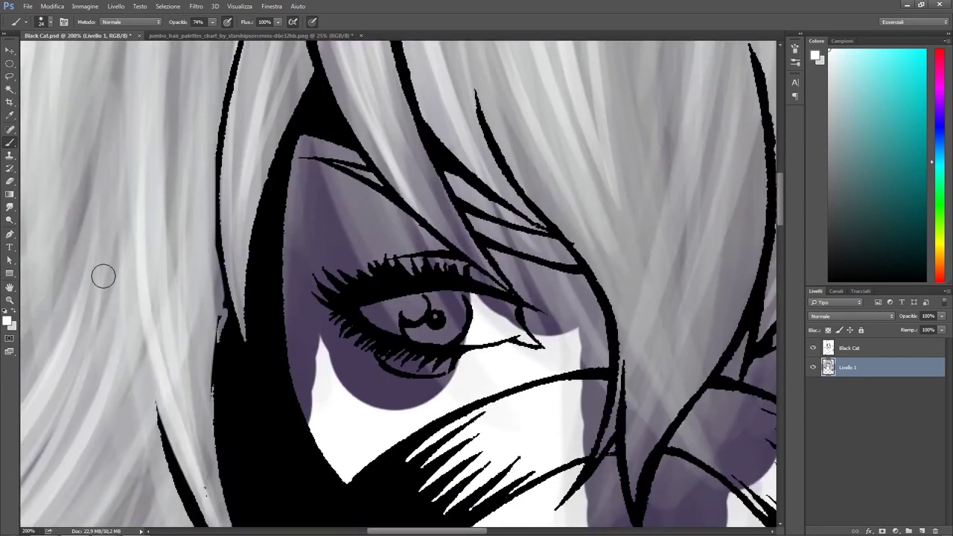
drag(437, 177, 528, 268)
drag(707, 138, 625, 395)
drag(674, 171, 737, 387)
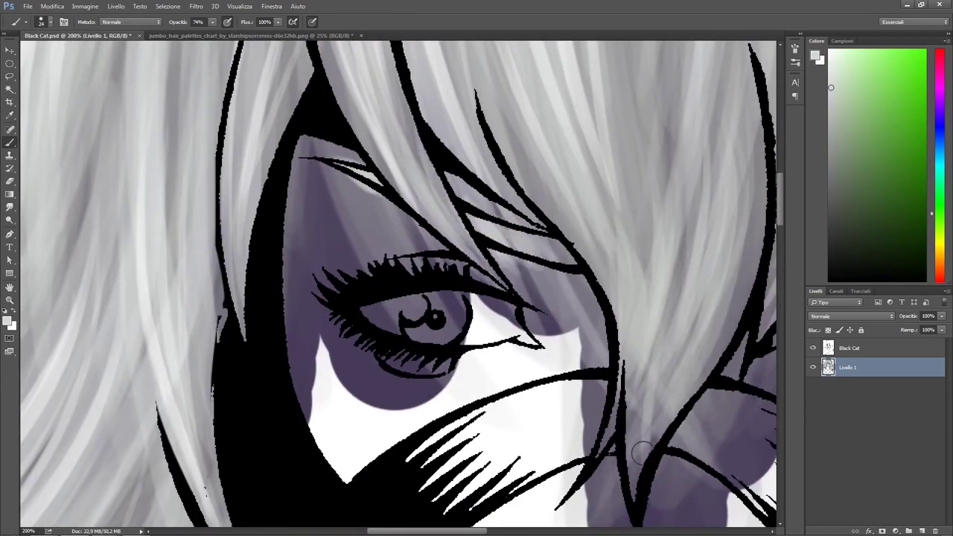
drag(684, 343, 644, 499)
drag(223, 193, 216, 338)
drag(565, 249, 357, 276)
right_click(358, 278)
click(314, 264)
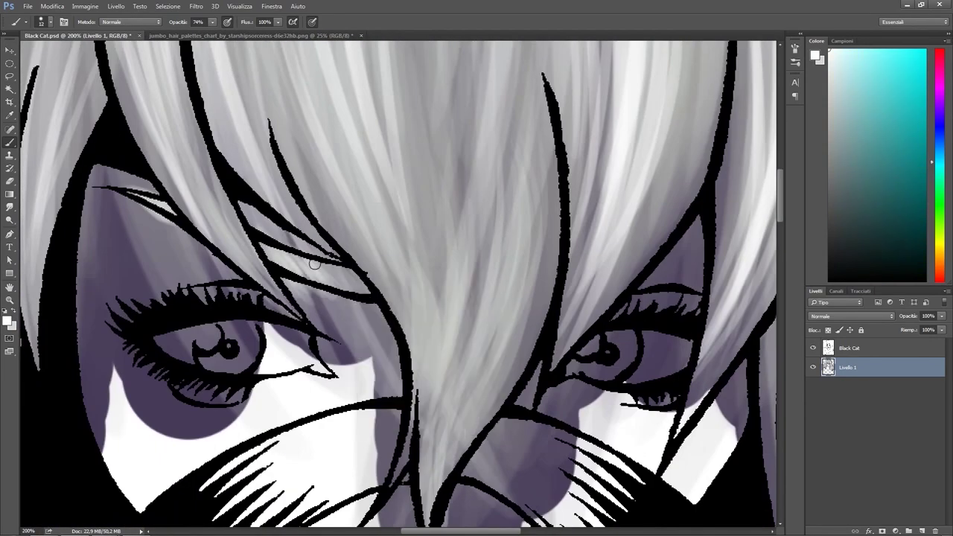
Trace a Pen tool path along the fringe edge and around the thin locks above the left eye.
key(p)
click(149, 171)
click(165, 196)
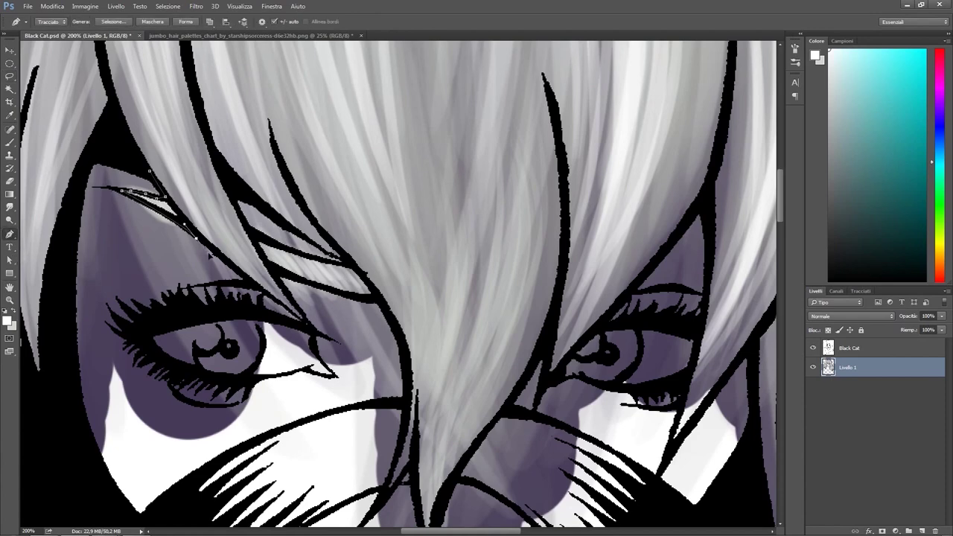
drag(311, 329, 299, 312)
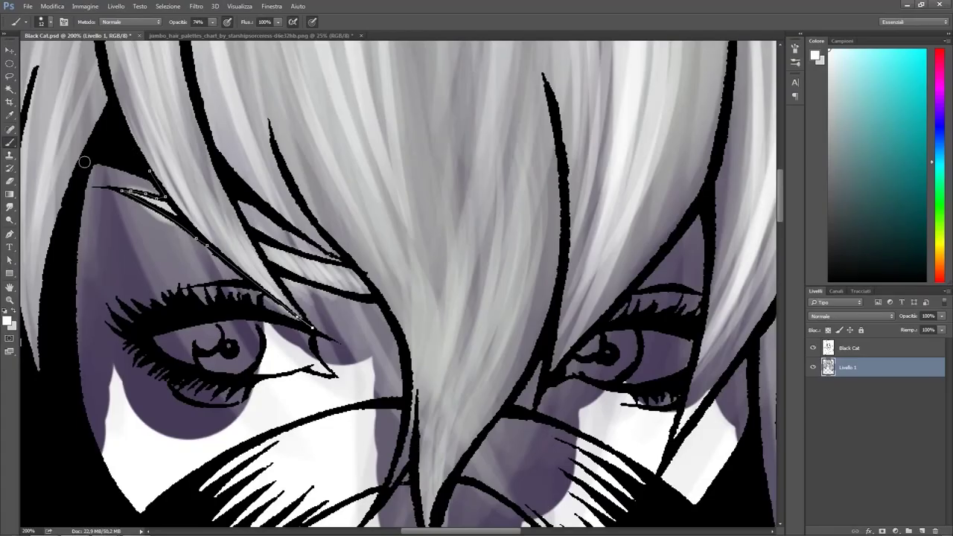
click(233, 190)
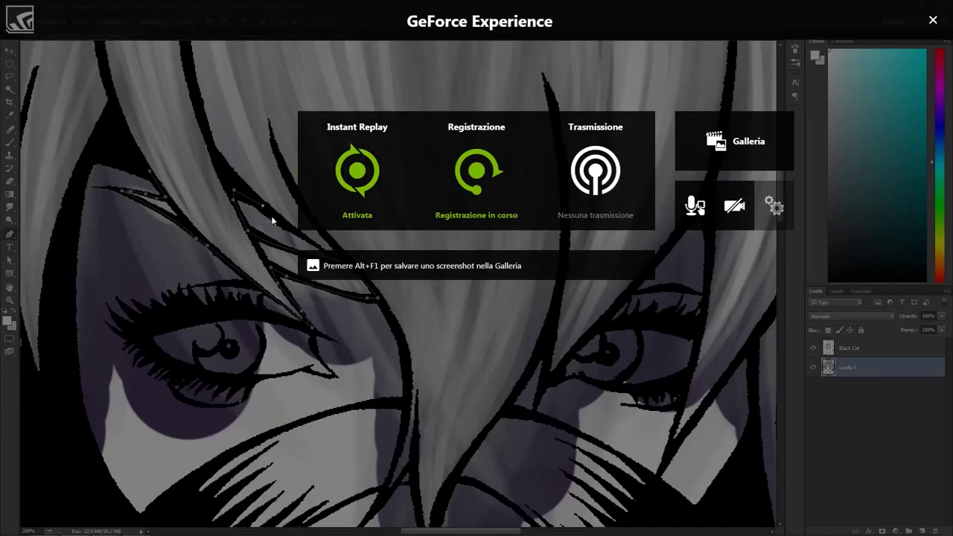
click(315, 246)
Paint fine white strands on the central fringe tip and on the fringe locks around the right eye.
mouse_move(471, 360)
mouse_down()
mouse_move(467, 219)
mouse_move(517, 251)
mouse_move(527, 114)
mouse_move(474, 238)
mouse_up()
key(b)
drag(536, 134, 680, 314)
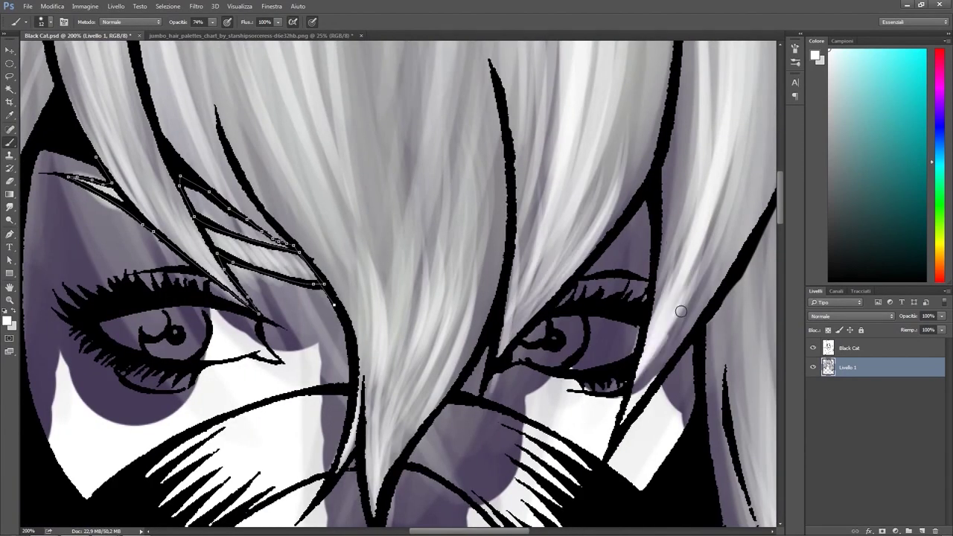
drag(674, 74, 638, 315)
drag(521, 186, 421, 421)
Continue the Pen path around the central fringe tip and along the lower edges of the locks by the right eye.
key(p)
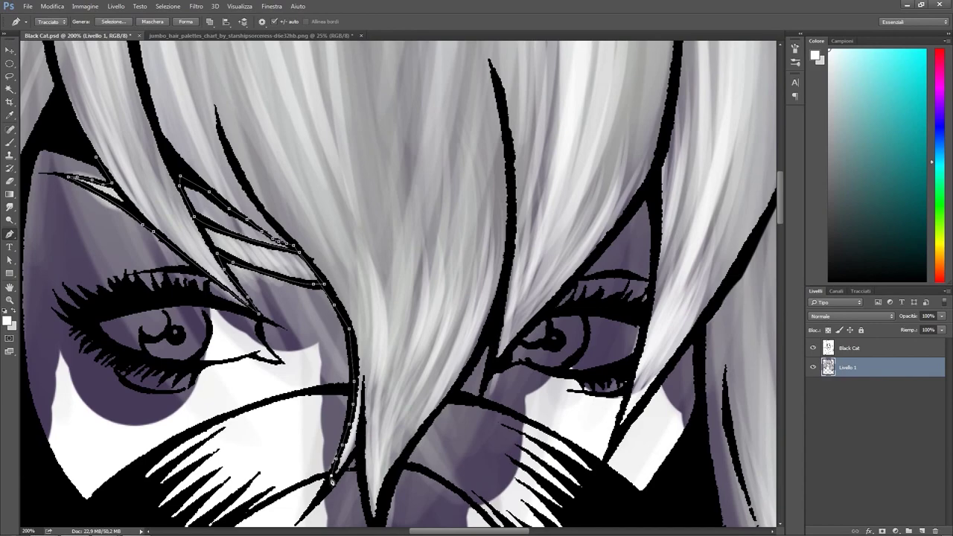
click(358, 467)
scroll(368, 454, down, 3)
key(ctrl+alt+z)
key(ctrl+alt+z)
key(ctrl+alt+z)
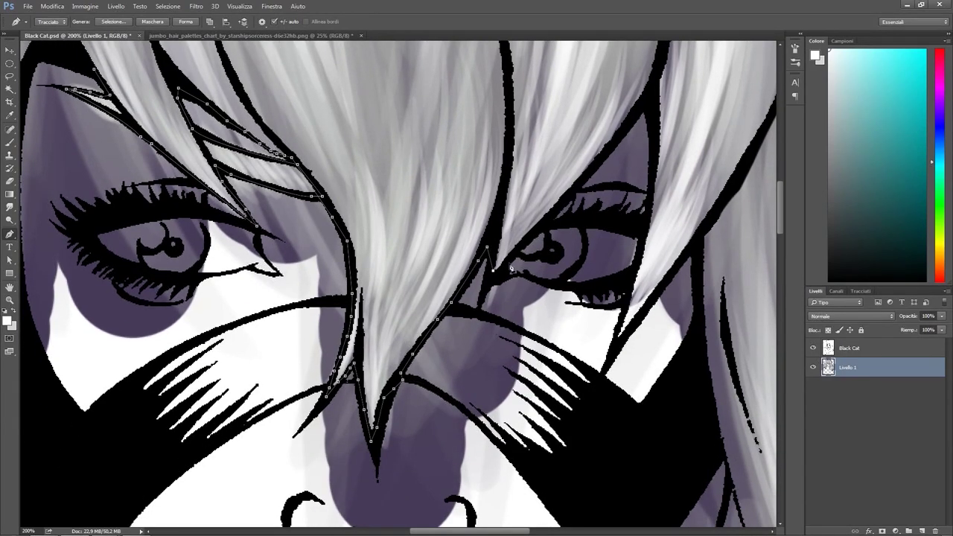
key(ctrl+minus)
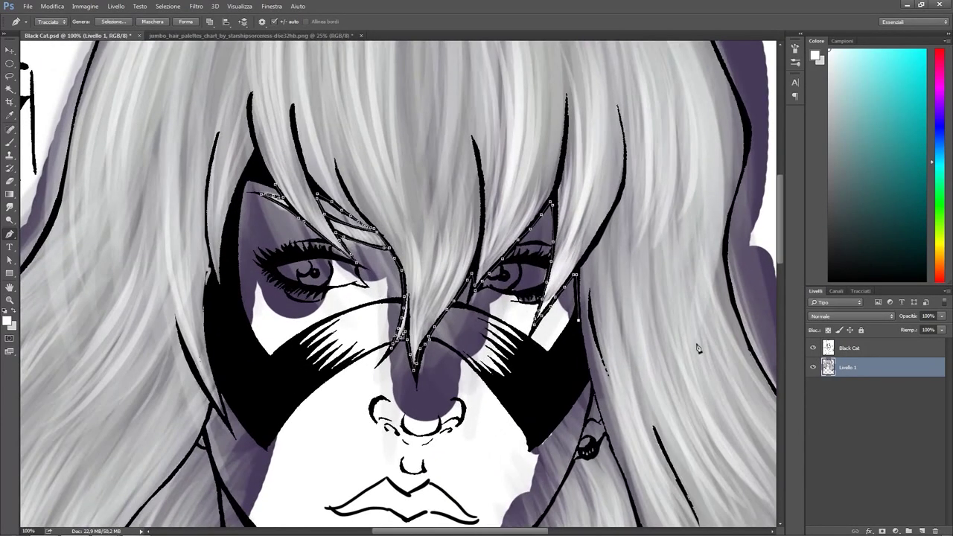
Brush fine white strands into the lock of hair beside the earring.
key(b)
drag(533, 238, 544, 357)
scroll(532, 298, down, 2)
drag(514, 405, 519, 466)
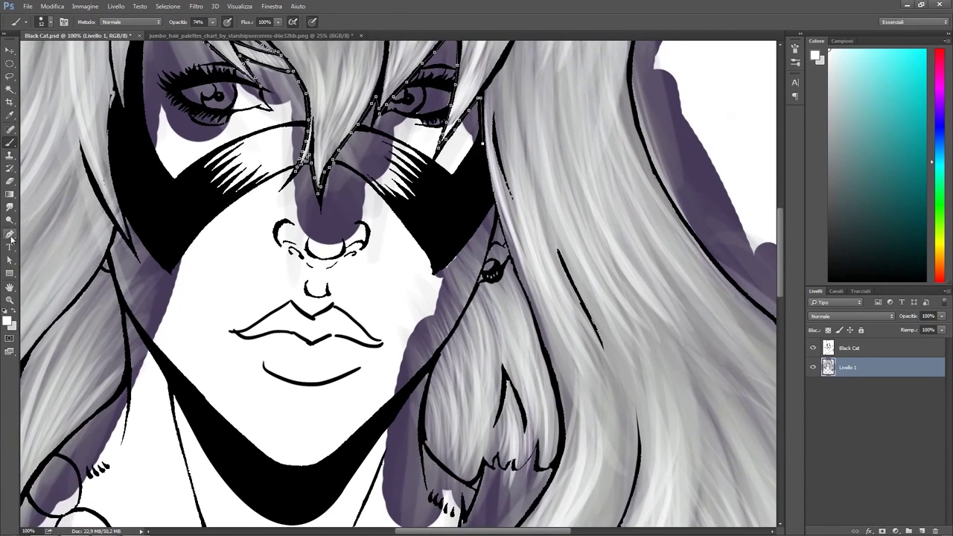
Try to trace the Pen path down the outer edge of the lock beside the earring, and undo those segments.
click(11, 235)
key(ctrl+minus)
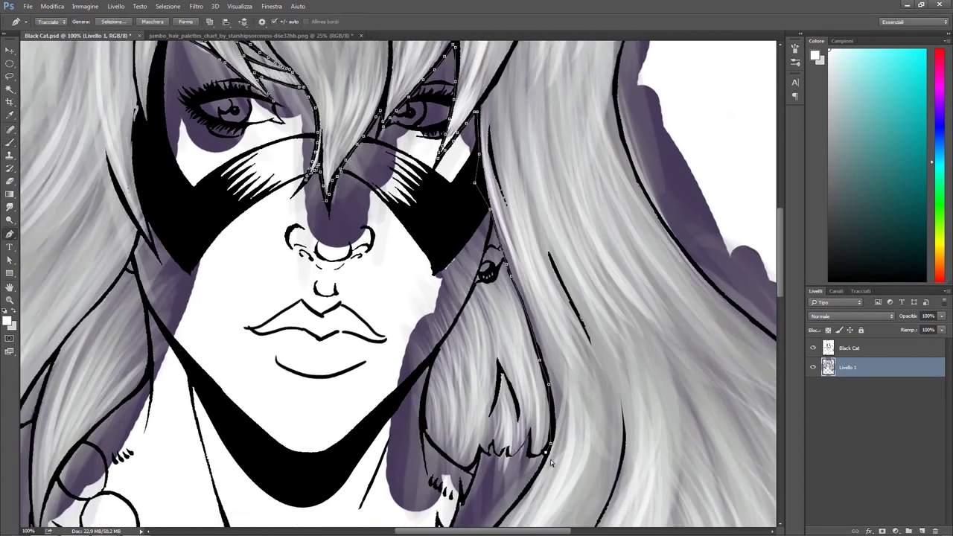
key(ctrl+minus)
click(52, 6)
click(57, 37)
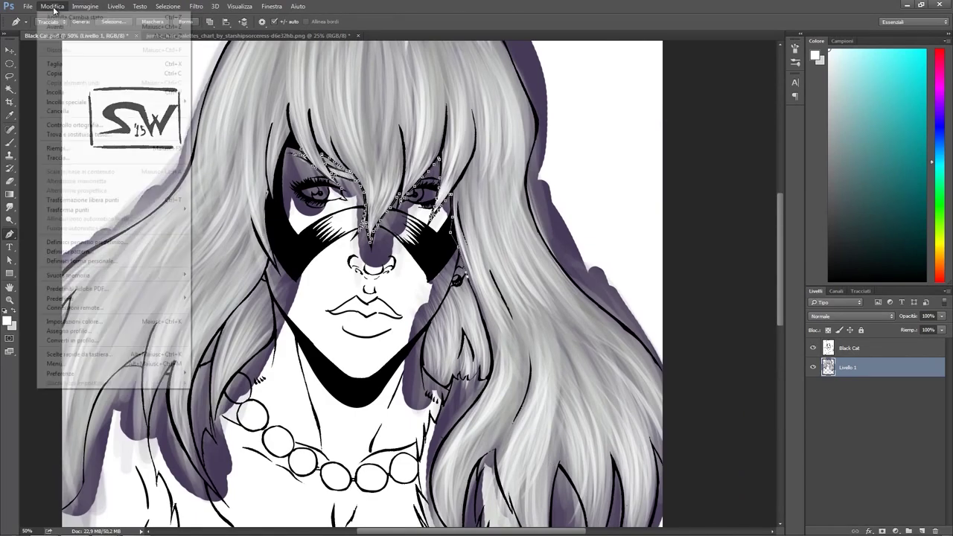
click(52, 6)
click(56, 37)
Trace the Pen path around the lock of hair beside the earring, following its inner curve and jagged lower tips.
key(ctrl+plus)
key(ctrl+plus)
key(ctrl+plus)
scroll(501, 172, up, 2)
scroll(501, 173, right, 4)
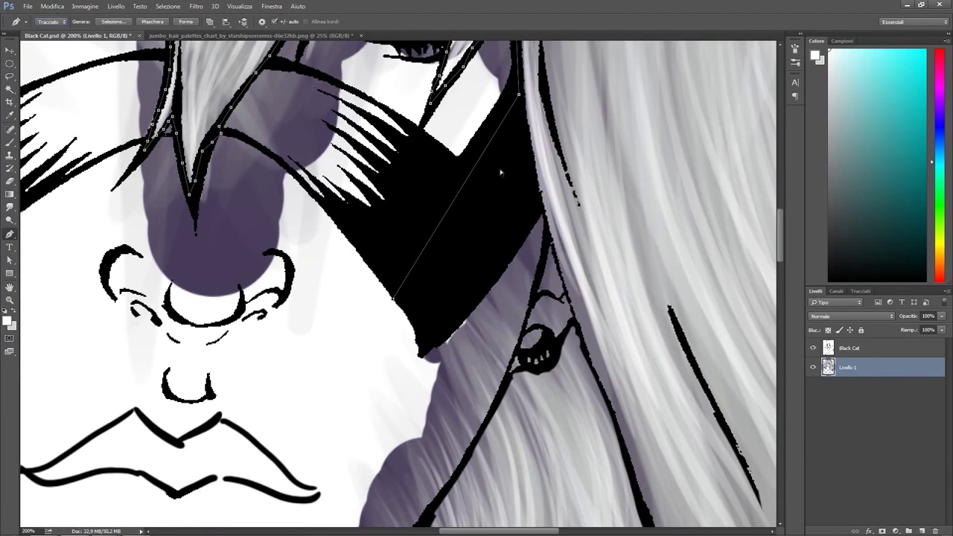
scroll(508, 402, down, 8)
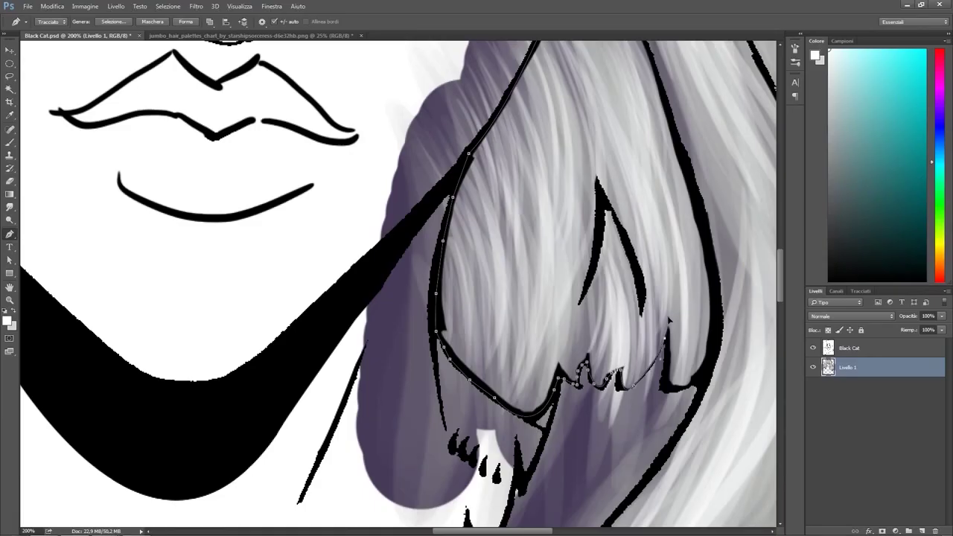
Extend the Pen path down the inner edge of the long lock to the right of the necklace and around its tip.
key(ctrl+minus)
scroll(558, 275, up, 2)
scroll(432, 454, down, 2)
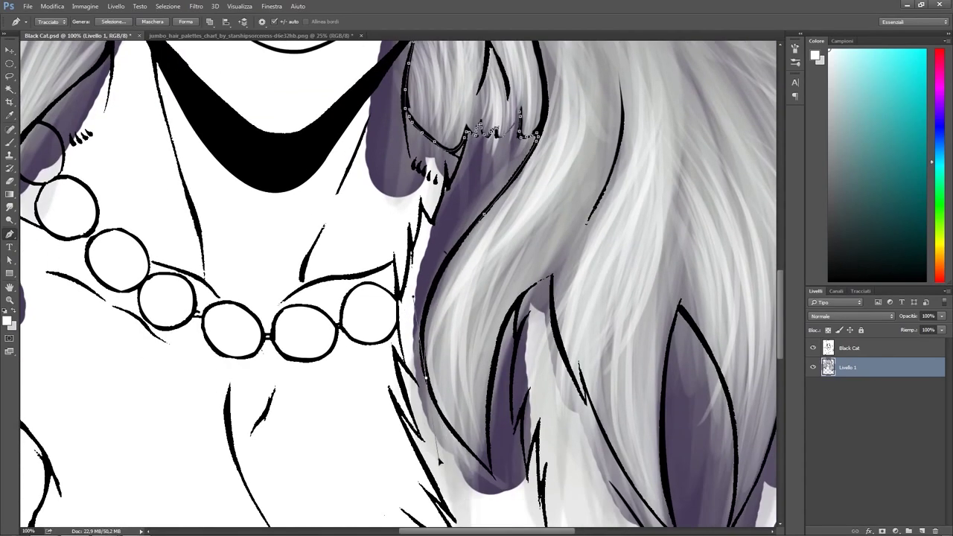
key(alt+z)
key(alt+z)
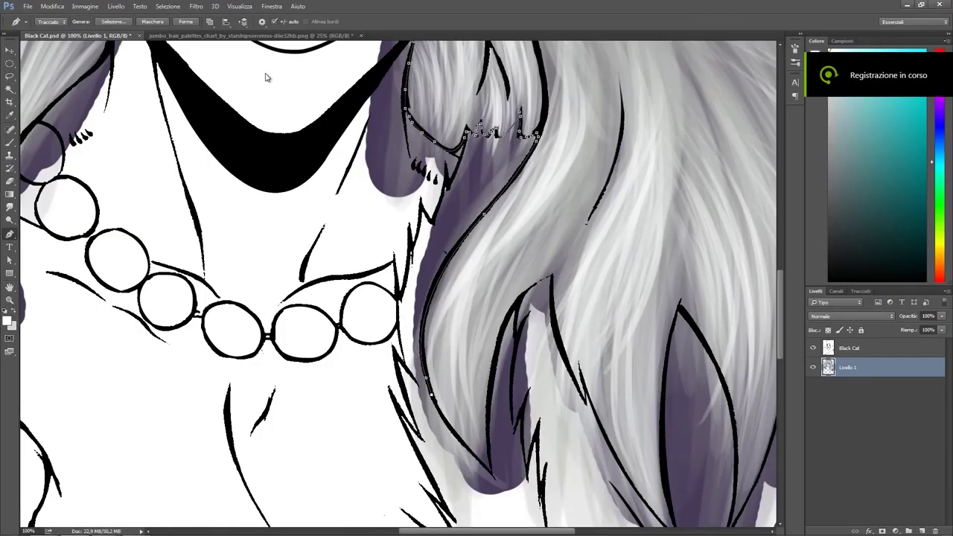
scroll(388, 343, down, 3)
click(444, 364)
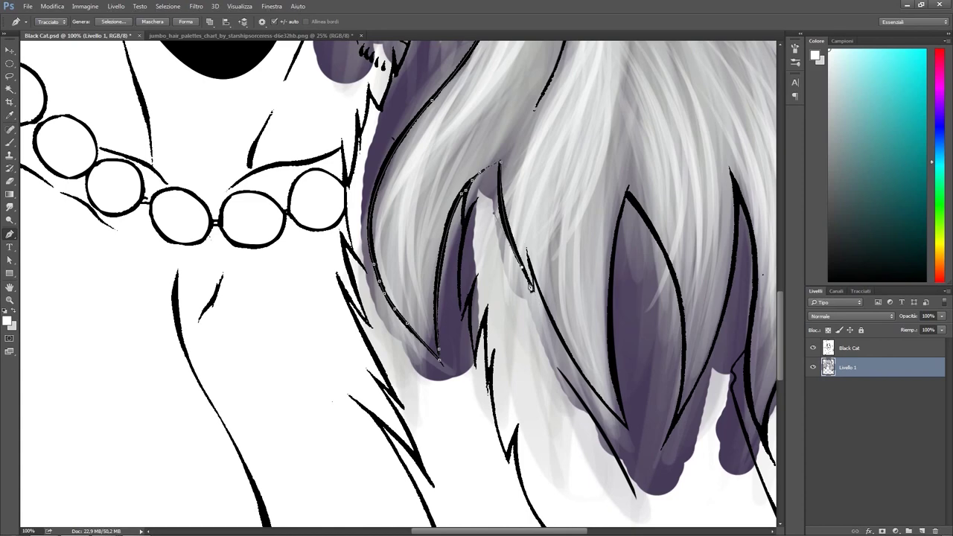
Continue the Pen path around the pointed lower tips of the hair on the figure's right-hand side of the drawing.
scroll(464, 334, down, 2)
scroll(463, 334, right, 2)
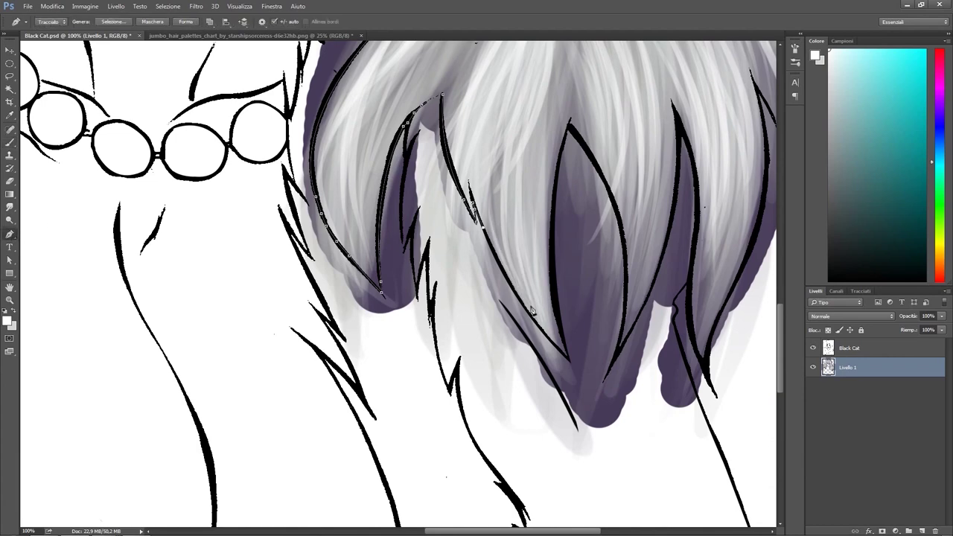
scroll(569, 132, up, 2)
scroll(570, 132, right, 2)
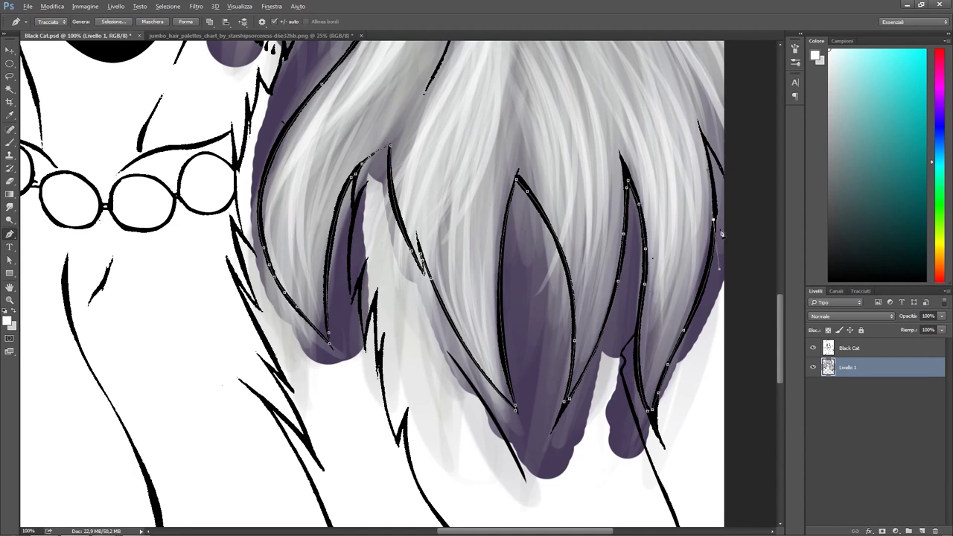
Run the Pen path from the canvas edge up the outer right contour of the hair.
scroll(696, 125, up, 6)
scroll(696, 125, right, 1)
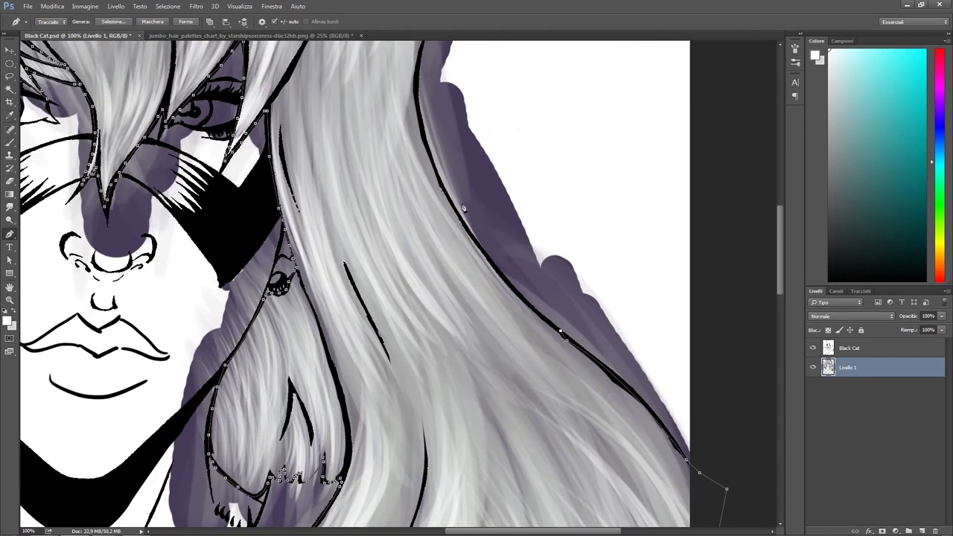
scroll(463, 174, up, 8)
scroll(462, 174, left, 1)
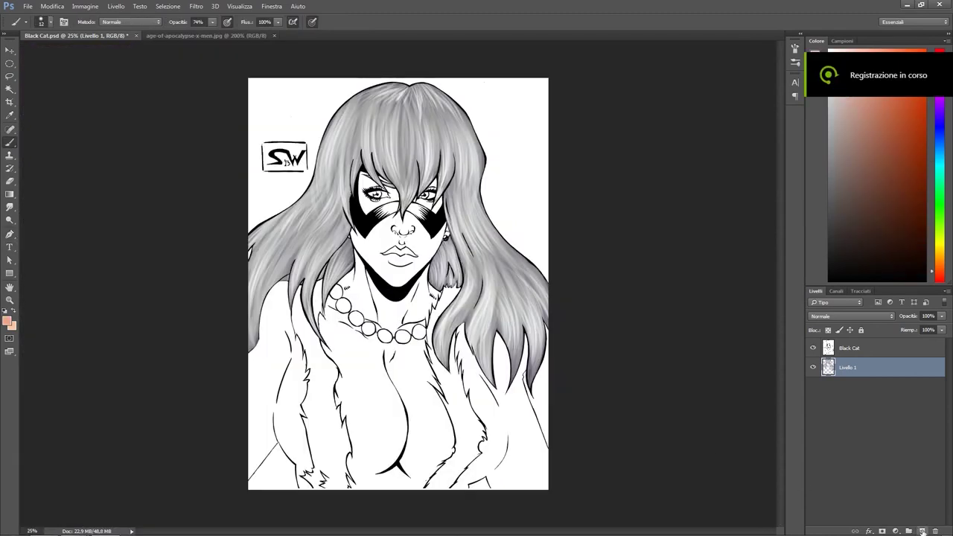
Add a new layer above the hair layer and set the brush size to 122 px for the skin colour.
click(908, 531)
right_click(231, 237)
key(Escape)
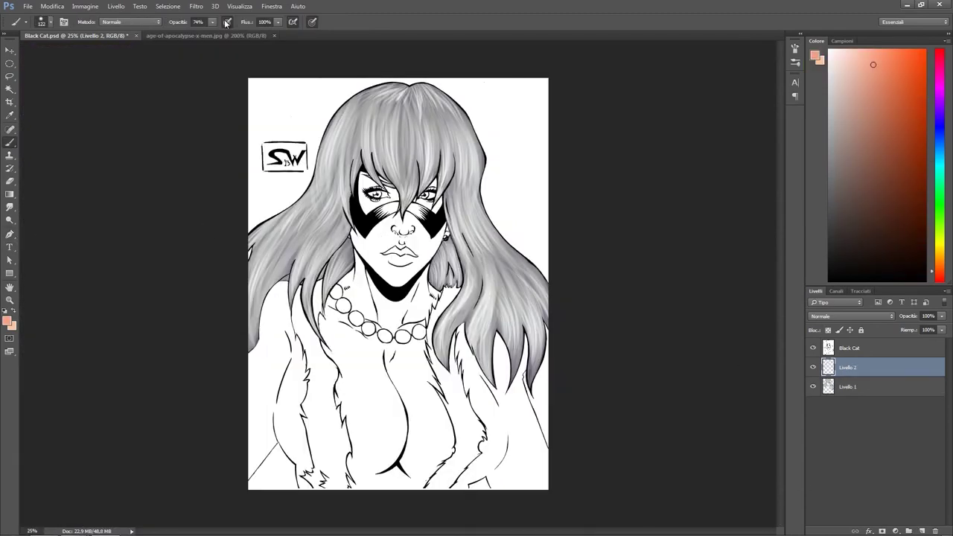
Block in the face, neck and chest with flat salmon skin colour, using a large brush at 100% opacity.
drag(363, 149, 365, 261)
right_click(430, 256)
mouse_move(387, 171)
mouse_down()
mouse_move(416, 245)
mouse_move(417, 476)
mouse_up()
drag(350, 313, 372, 476)
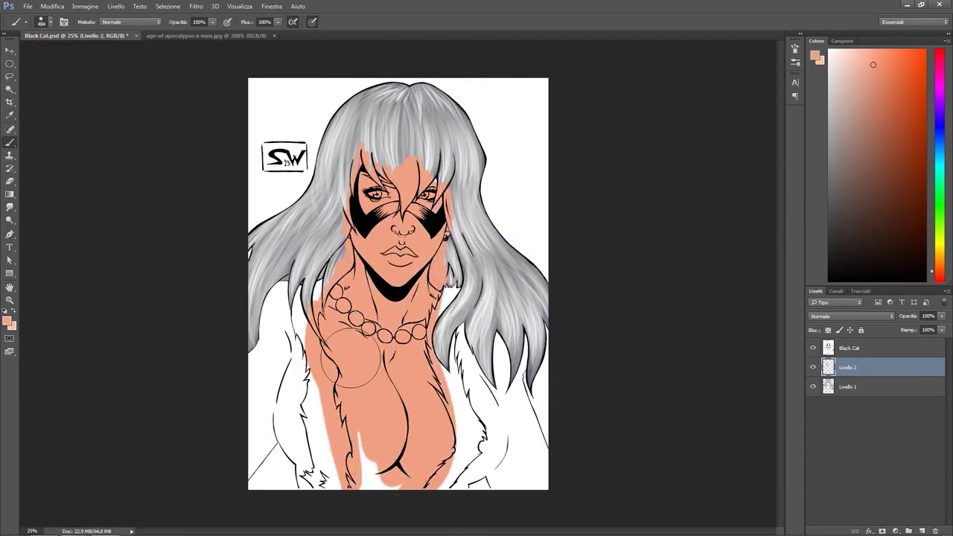
right_click(398, 328)
drag(417, 253, 447, 476)
Blend lighter peach tones over the chest with a very large brush at 66% opacity.
right_click(410, 348)
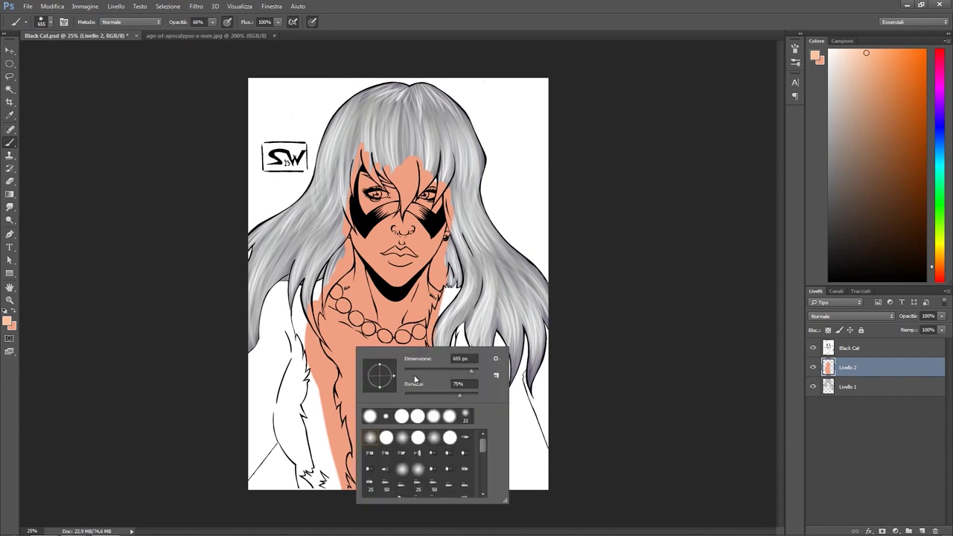
drag(357, 357, 387, 447)
key(6)
key(6)
drag(454, 357, 476, 461)
Reduce the brush to 146 px and lighten the face and neck with peach.
right_click(369, 286)
drag(431, 300, 395, 301)
key(Return)
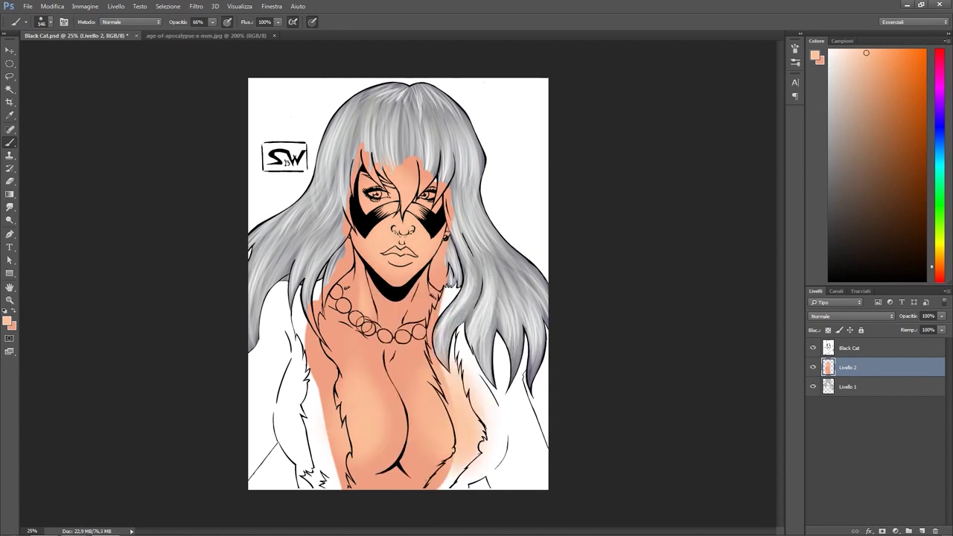
Set the brush to 102 px and softly shade the face and neck with the salmon tone.
right_click(370, 252)
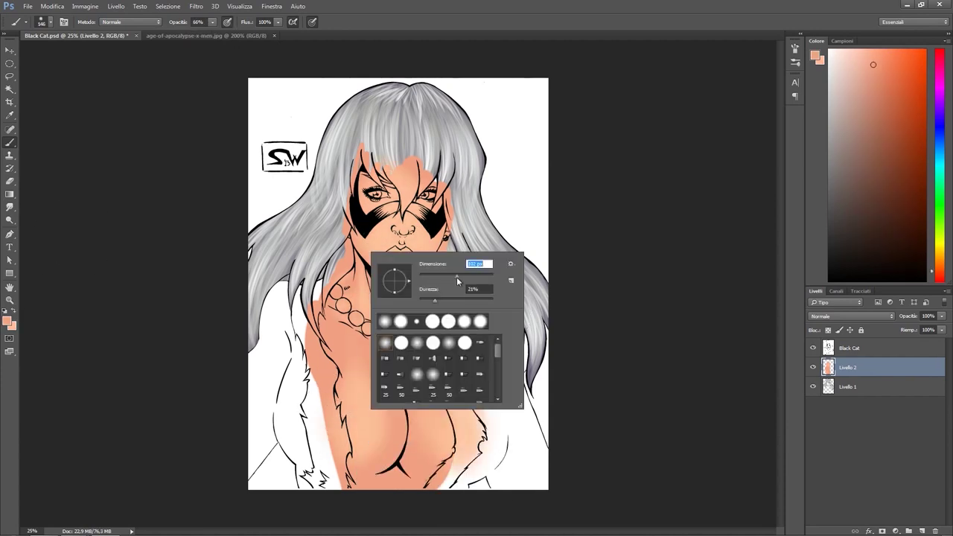
key(Return)
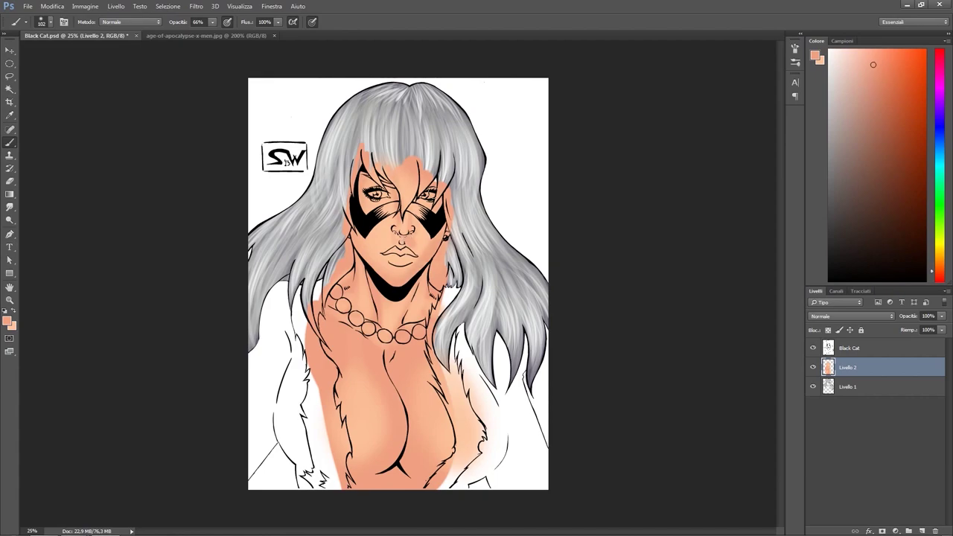
key(ctrl+plus)
key(ctrl+plus)
key(ctrl+plus)
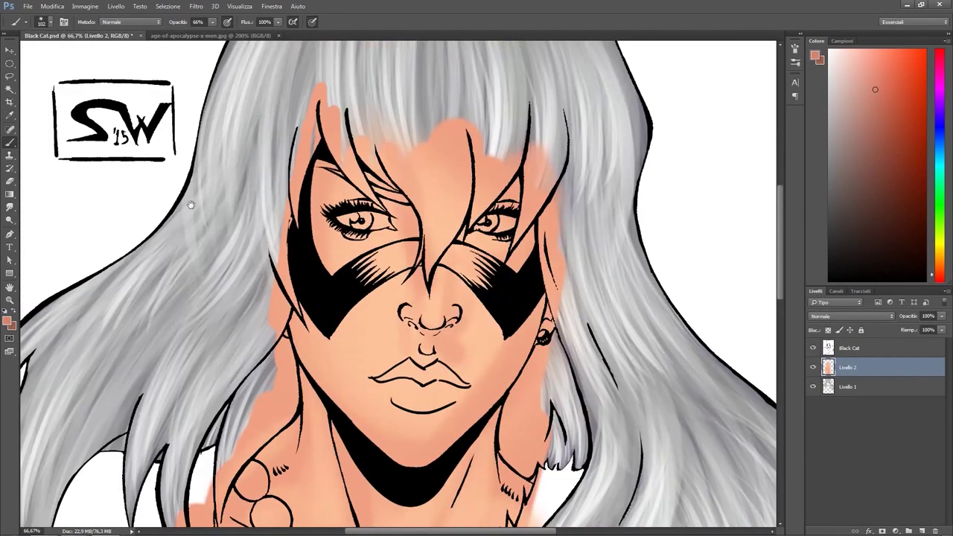
Shade the sides of the face and the cheeks in a darker pink with a brush of about 69 px.
right_click(387, 216)
key(Return)
key(ctrl+plus)
right_click(325, 164)
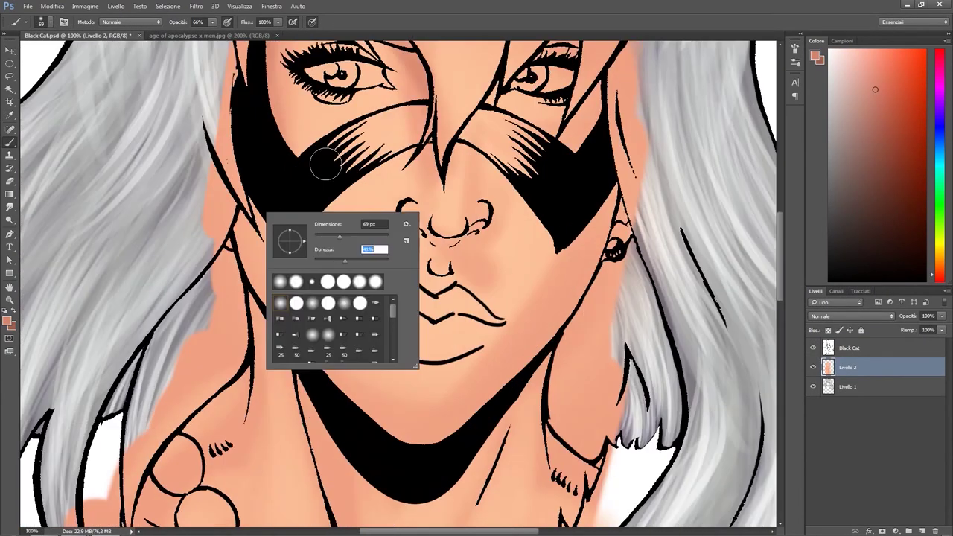
key(Return)
right_click(591, 169)
key(Return)
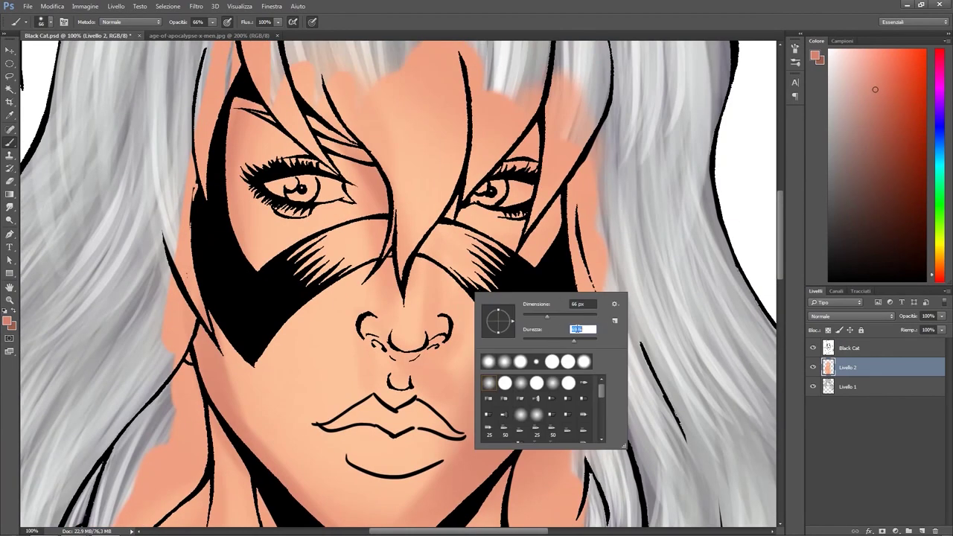
Shade the side of the nose with the 66 px brush and refine the nose bridge with a 24 px brush.
key(Return)
drag(418, 327, 447, 327)
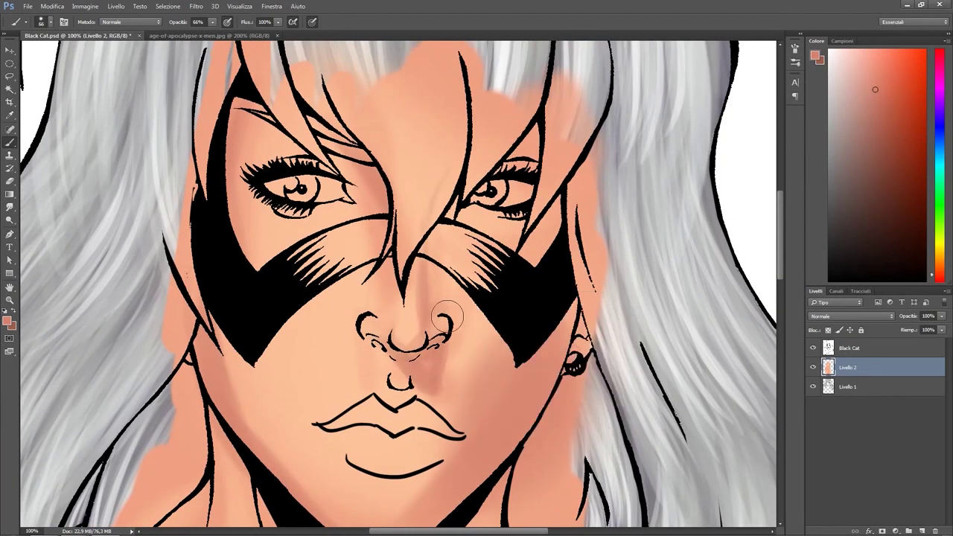
key(bracketleft)
key(bracketleft)
key(bracketleft)
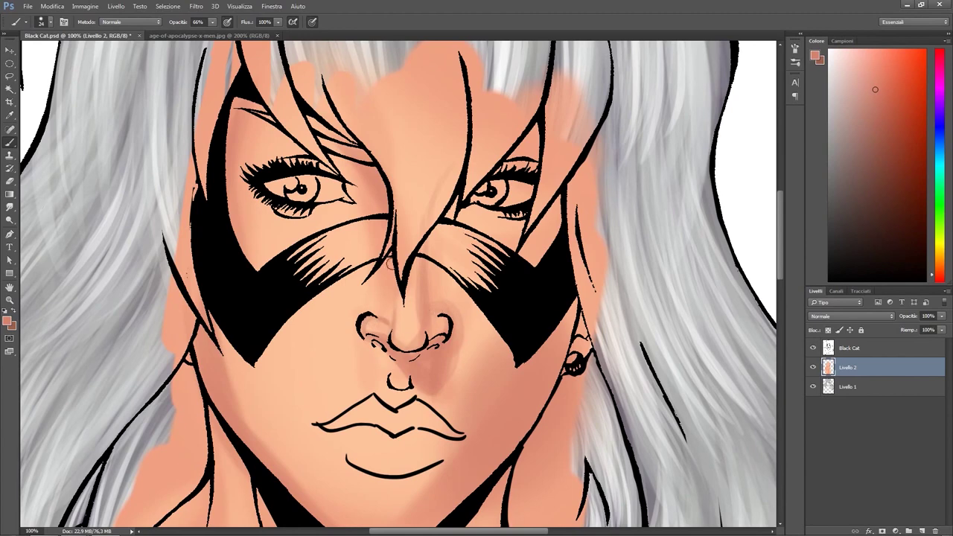
Shade the neck below the chin and the collarbone area in darker pink, enlarging the brush to 56 px.
drag(381, 343, 461, 64)
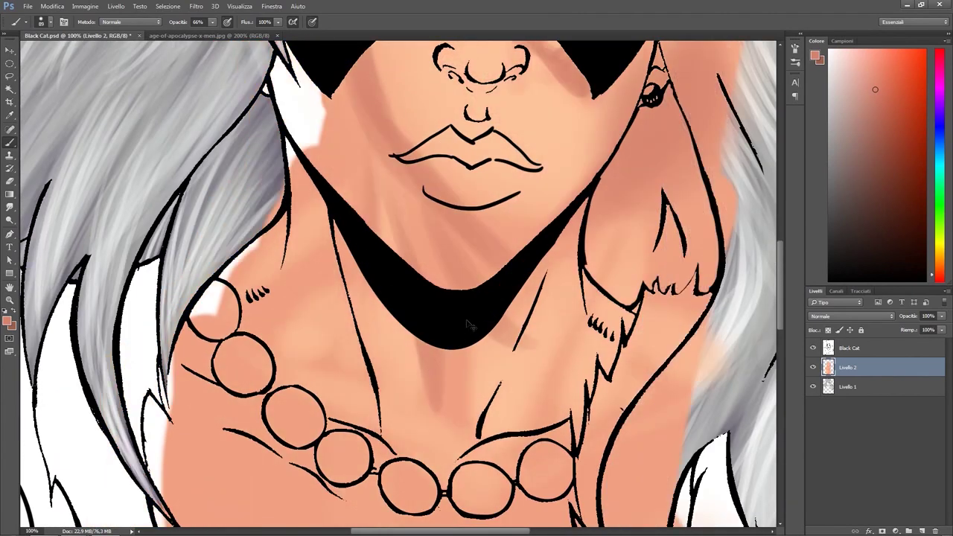
drag(464, 392, 472, 336)
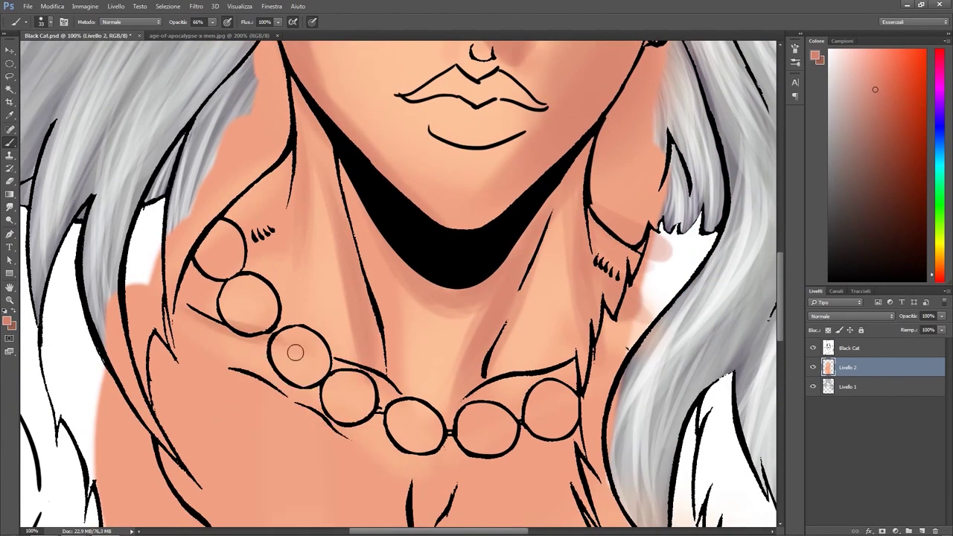
right_click(364, 381)
drag(424, 431, 448, 430)
key(Return)
scroll(493, 287, down, 3)
key(ctrl+minus)
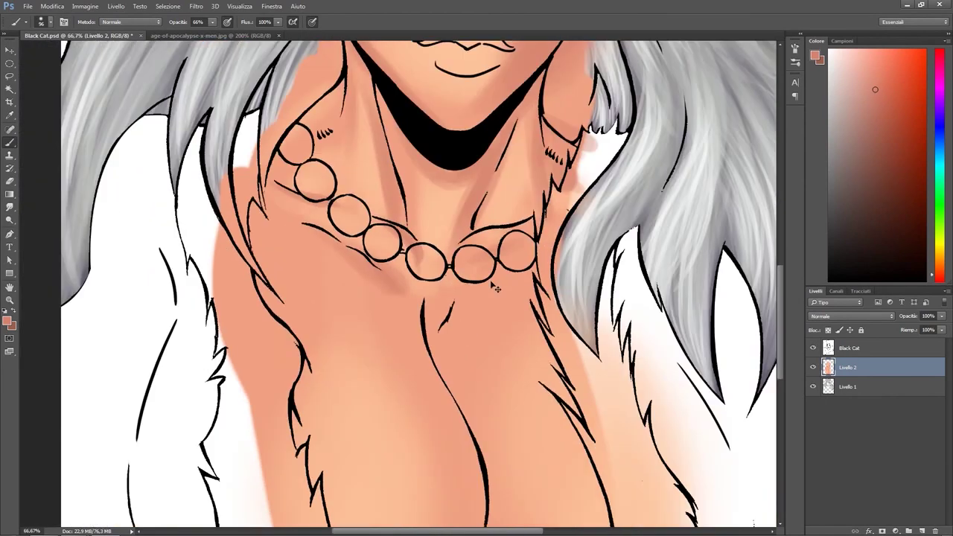
Shade the inner curves, undersides and outer edges of the chest in darker pink with the 56 px brush.
key(ctrl+minus)
scroll(450, 299, down, 3)
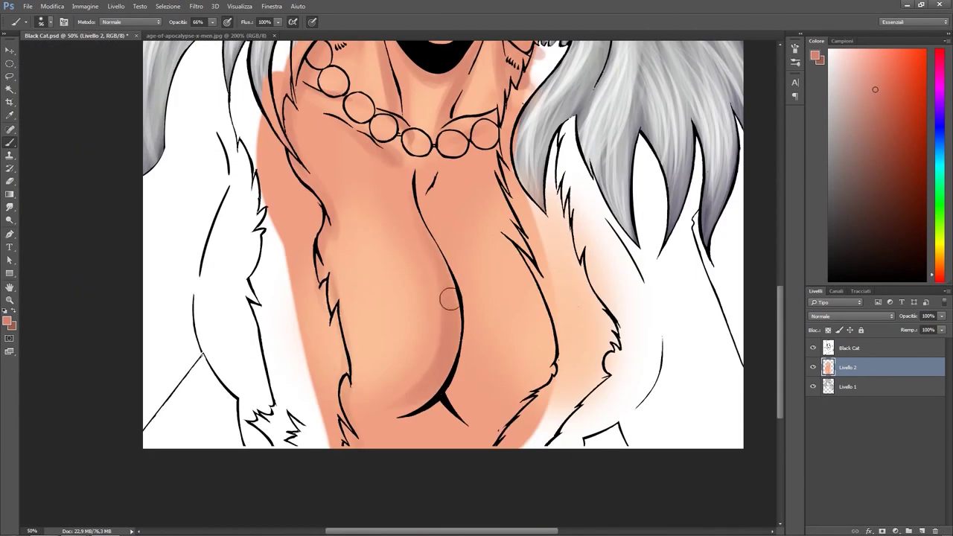
drag(380, 402, 437, 416)
drag(484, 142, 569, 416)
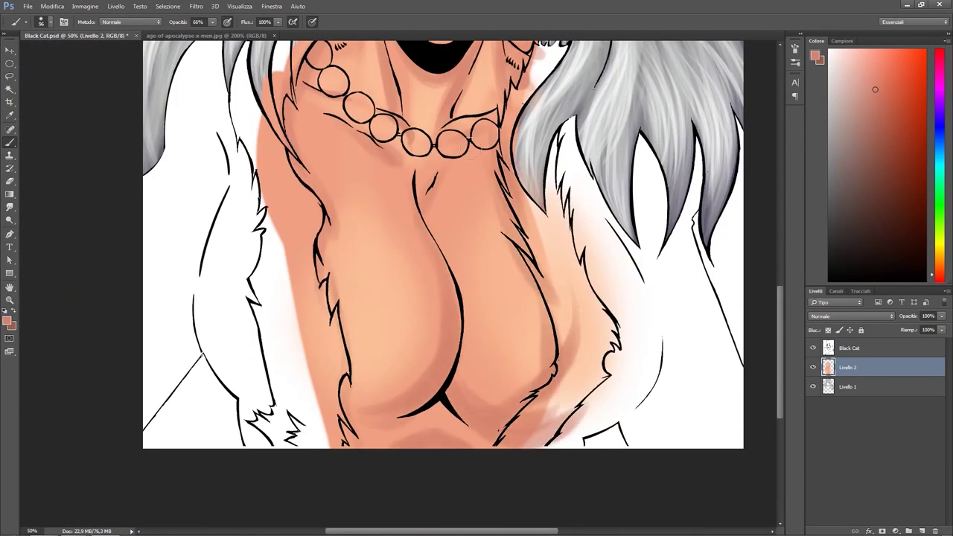
Move the skin layer below the hair layer.
scroll(415, 213, up, 5)
scroll(415, 213, left, 2)
key(ctrl+plus)
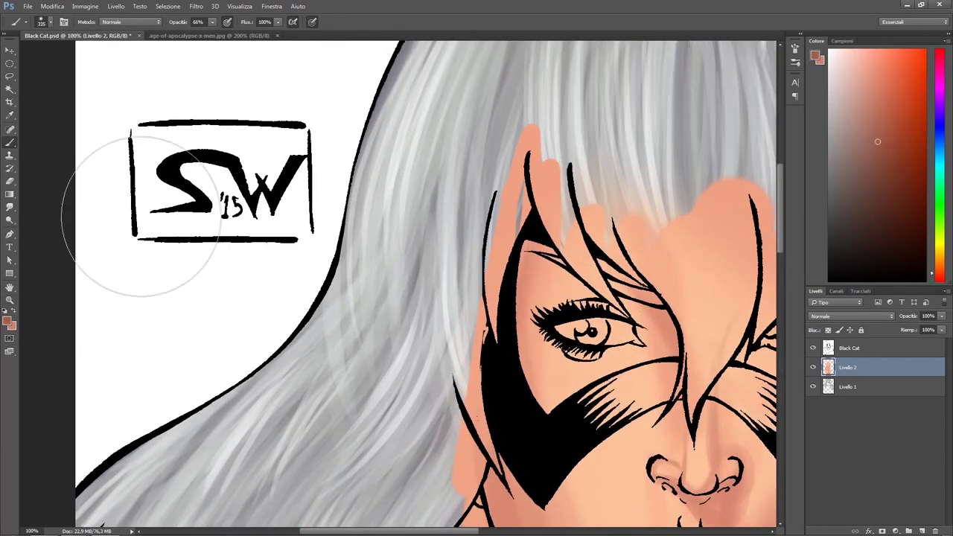
key(ctrl+bracketleft)
scroll(476, 298, down, 2)
scroll(477, 298, right, 2)
Reduce the brush to 39 px and deepen the shadow beneath the nose with a reddish brown.
right_click(477, 336)
key(Escape)
key(bracketleft)
key(bracketleft)
key(bracketleft)
key(bracketleft)
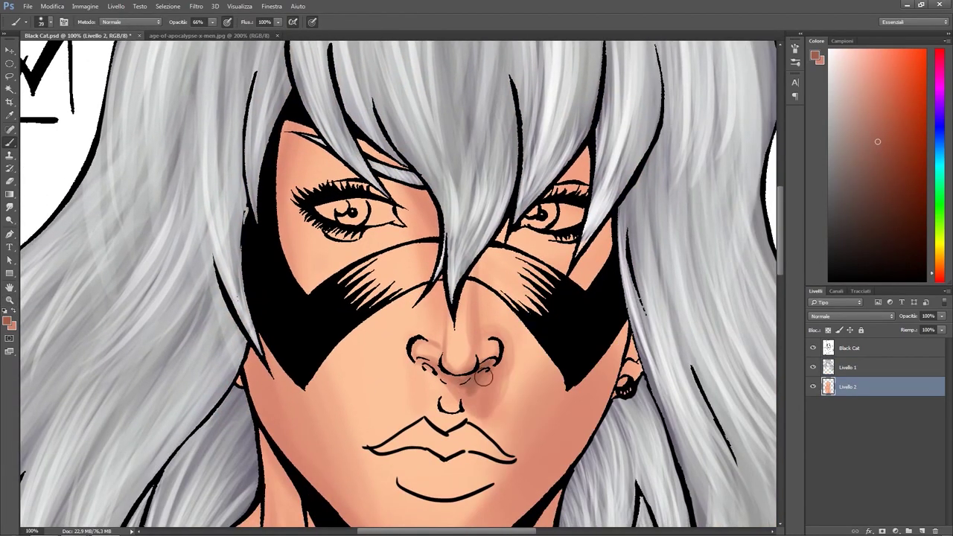
Reduce the brush to 15 px and refine the small shadows around the nostrils.
key(bracketleft)
key(bracketleft)
key(bracketleft)
key(bracketleft)
key(bracketleft)
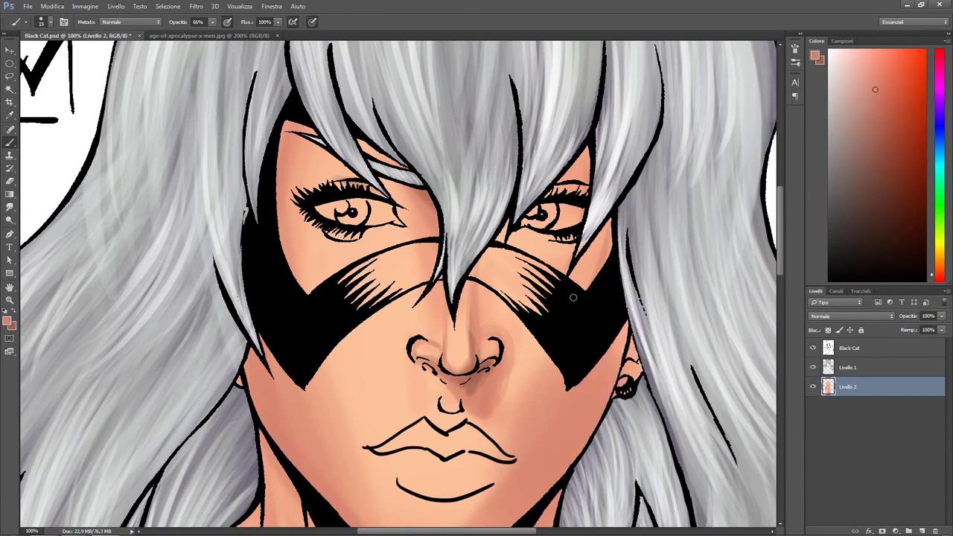
Set the brush to 27 px and shade around the eyes and the side of the nose in pink.
right_click(455, 193)
key(Escape)
scroll(468, 246, down, 2)
right_click(467, 266)
key(Escape)
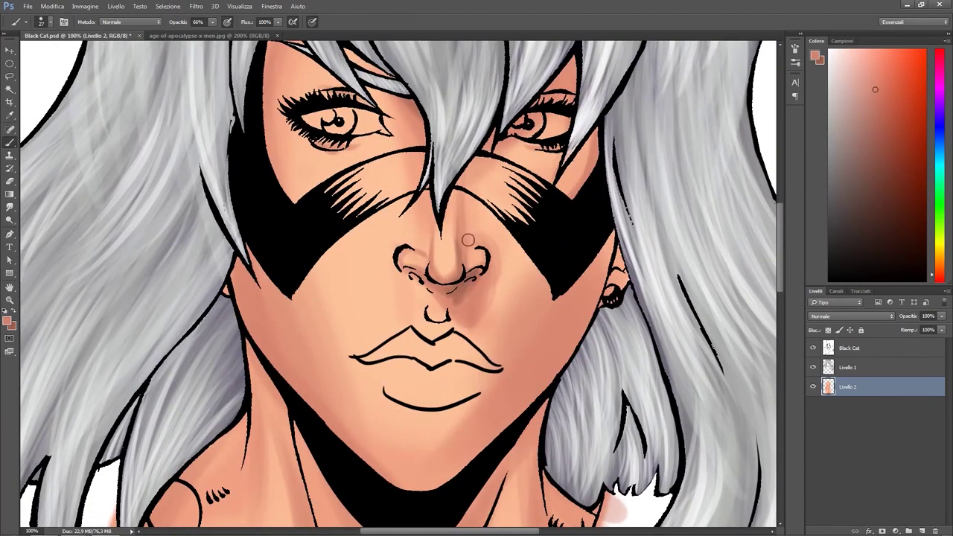
Darken the shadows along the cheek, under the nose and on the neck below the jaw with reddish brown.
scroll(526, 319, down, 2)
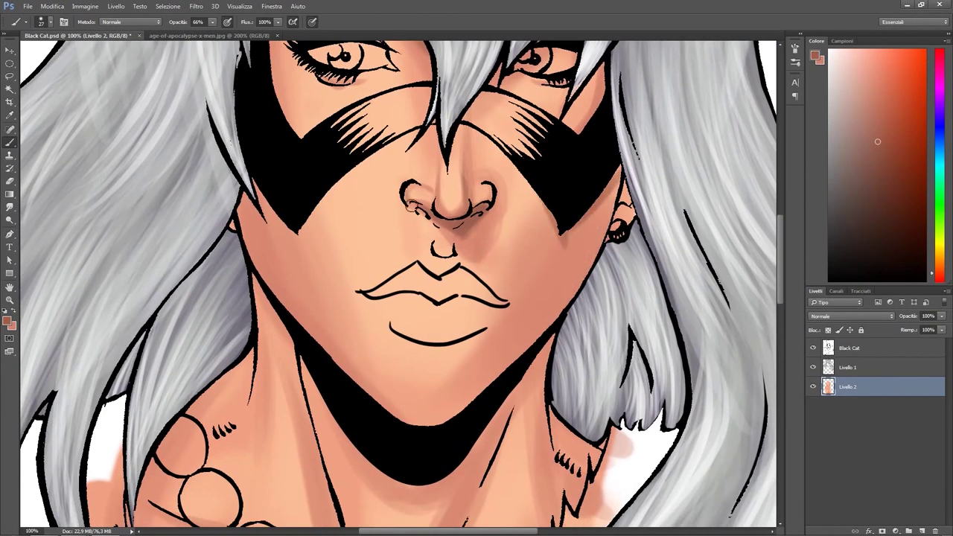
scroll(328, 297, down, 3)
scroll(274, 236, down, 5)
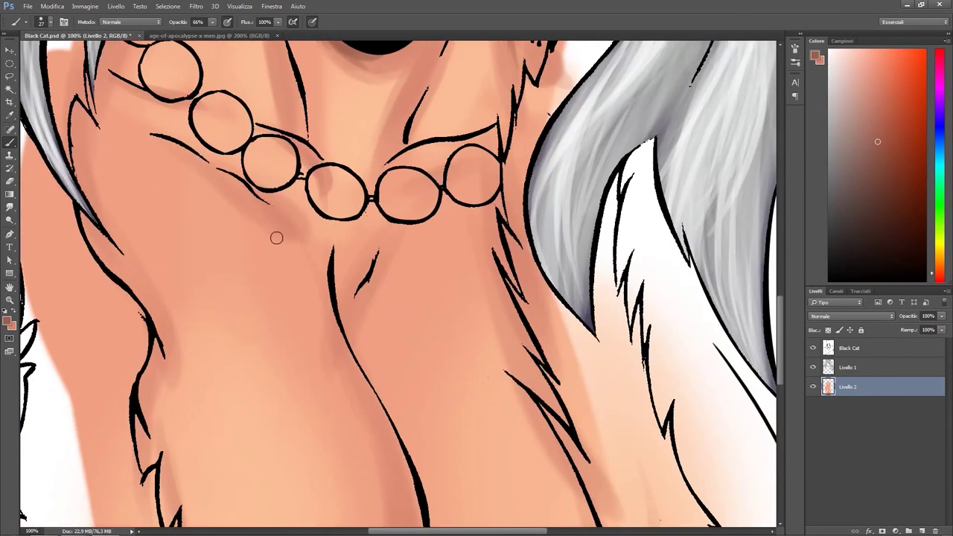
Enlarge the brush to 55 px and deepen the shadows along the cleavage and beneath the chest with reddish brown.
scroll(361, 312, down, 3)
key(bracketright)
key(bracketright)
key(bracketright)
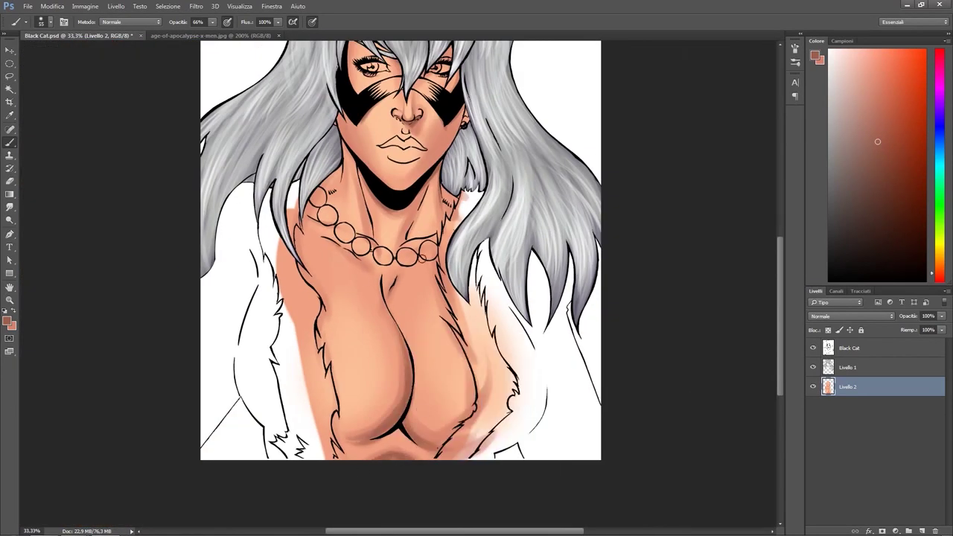
scroll(401, 283, up, 2)
scroll(402, 282, down, 3)
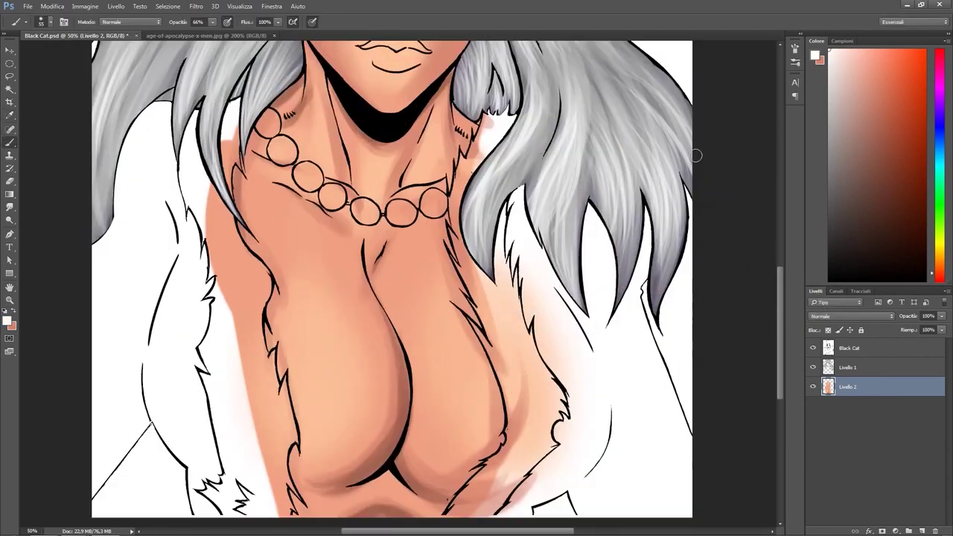
Check the skin highlights in age-of-apocalypse-x-men.jpg, and paint near-white highlights along the jaw edge and neck in Black Cat.psd.
scroll(402, 283, up, 4)
key(x)
click(256, 35)
click(9, 320)
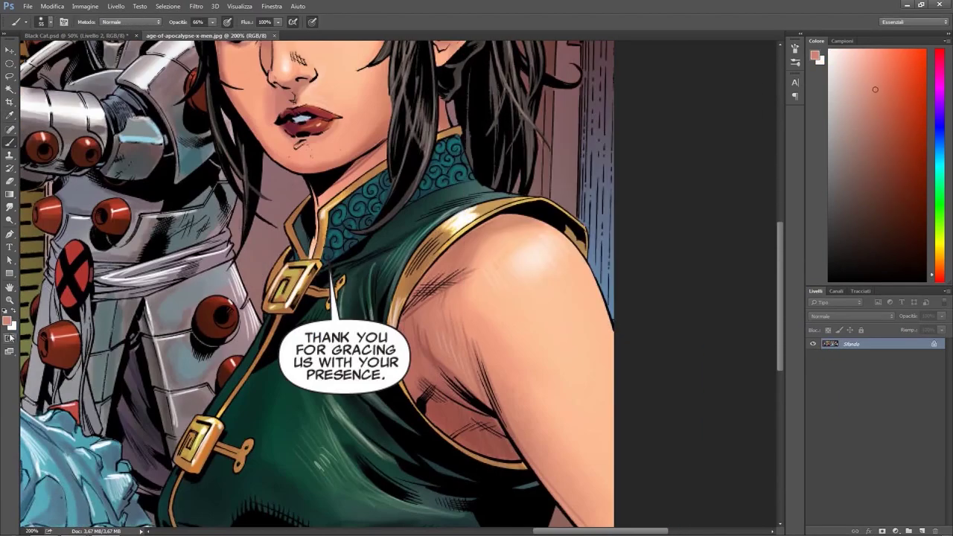
key(Return)
scroll(106, 42, up, 5)
click(104, 36)
scroll(335, 223, up, 5)
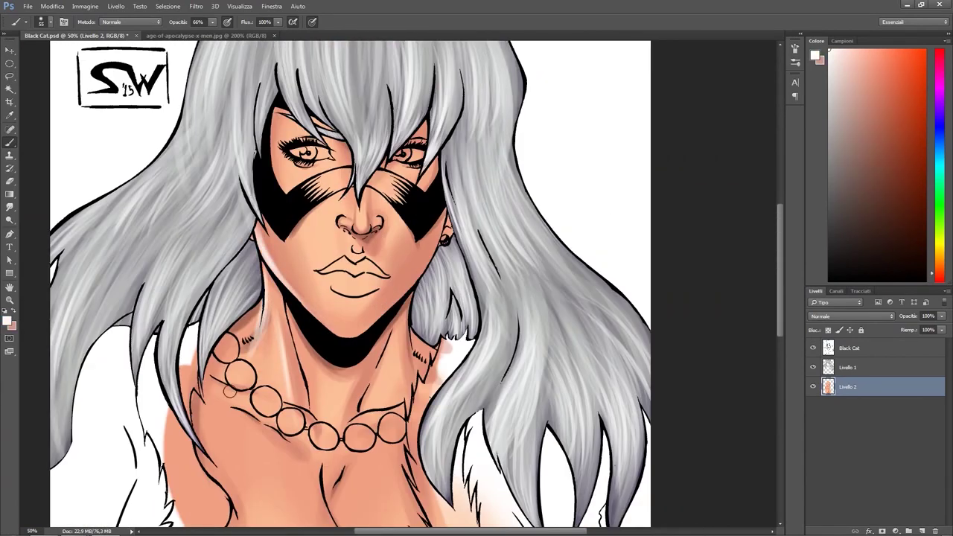
Enlarge the brush to 201 px and paint soft near-white highlights on both sides of the chest.
scroll(105, 363, down, 6)
scroll(105, 362, up, 2)
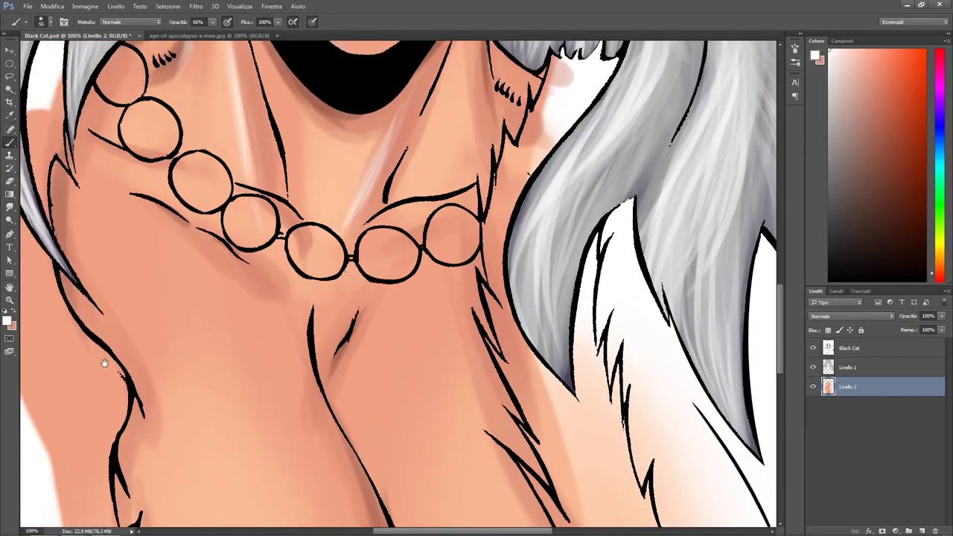
key(ctrl+minus)
scroll(266, 323, up, 2)
right_click(266, 323)
click(213, 399)
click(483, 416)
key(ctrl+minus)
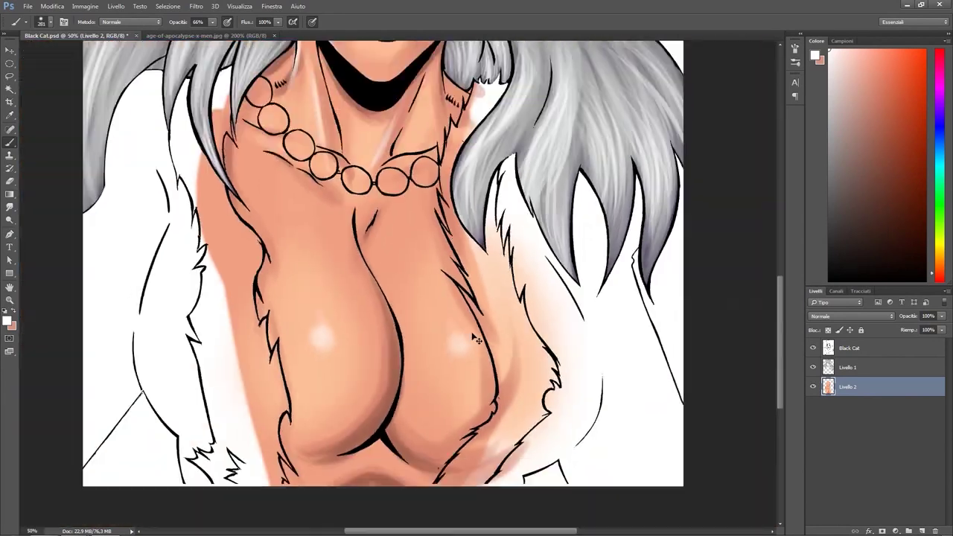
Paint a thin near-white rim highlight along the inner lower edge of the chest.
key(ctrl+minus)
key(bracketright)
key(bracketright)
key(bracketright)
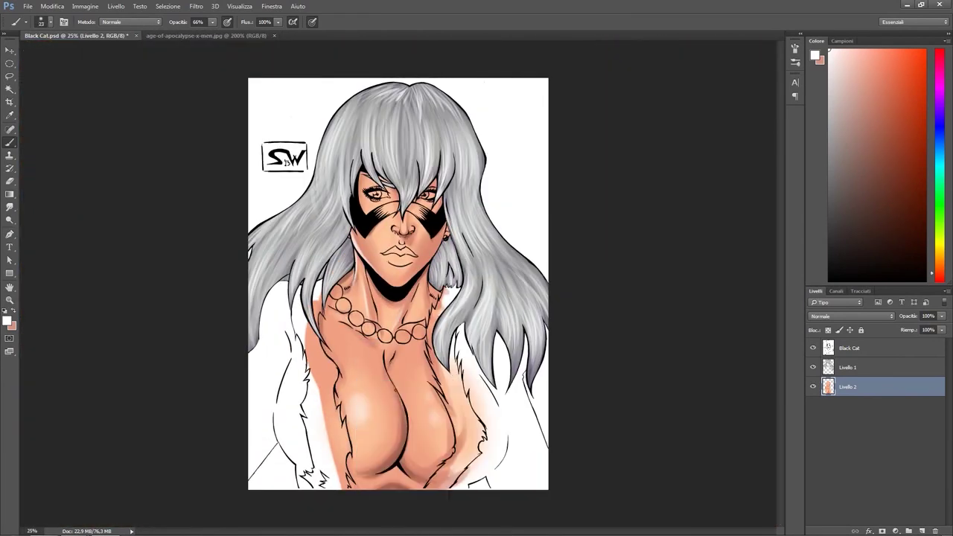
right_click(407, 337)
key(Return)
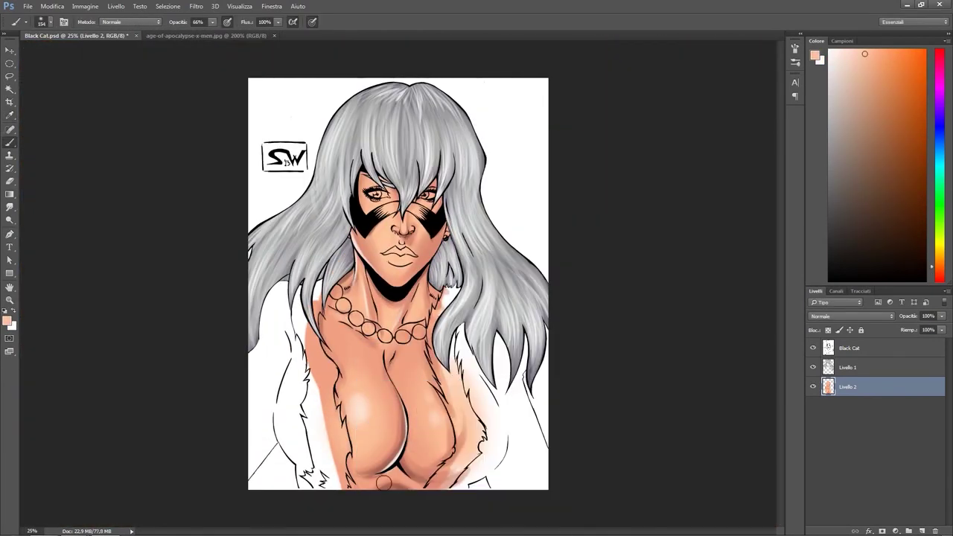
Highlight the nose in near-white, and refine the shadow around the philtrum in reddish brown with a 15 px brush.
scroll(444, 483, up, 4)
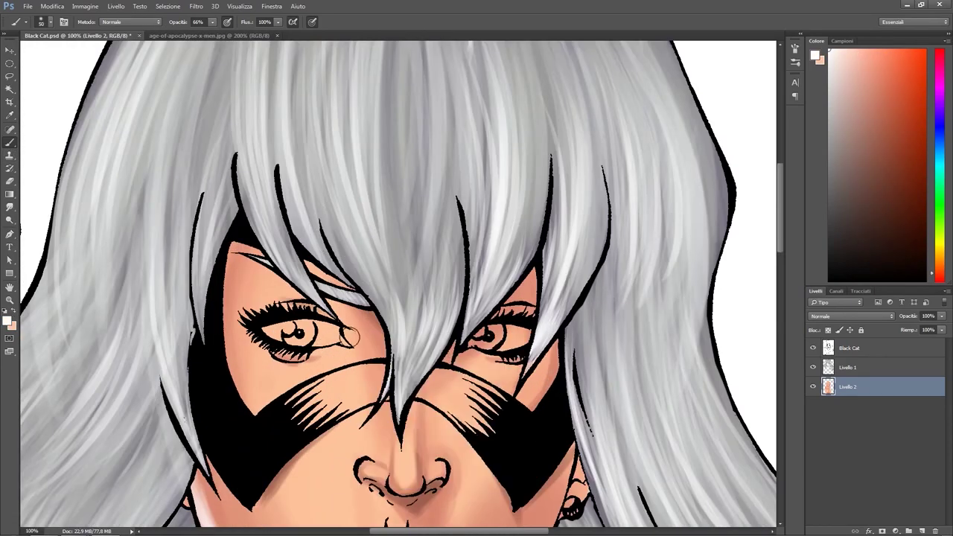
drag(417, 475, 436, 204)
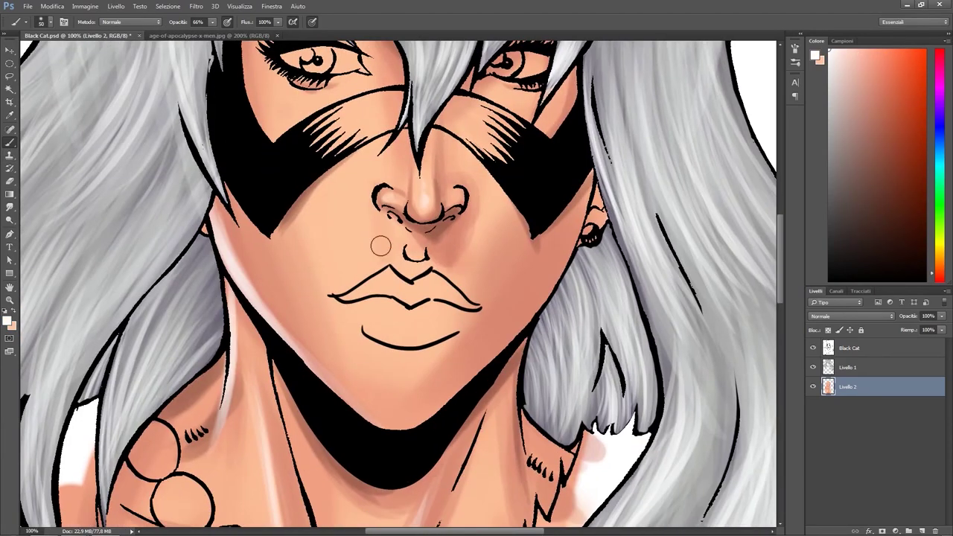
alt+click(411, 260)
right_click(445, 288)
key(Return)
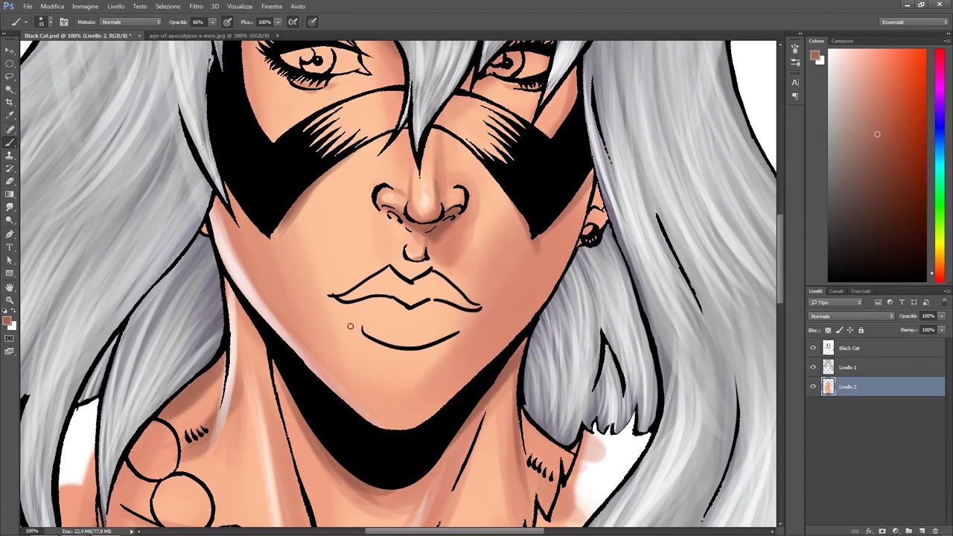
Sample a dusty pink from age-of-apocalypse-x-men.jpg and tint the shadowed skin edges in Black Cat.psd with it.
scroll(417, 297, down, 2)
scroll(387, 386, up, 2)
click(210, 35)
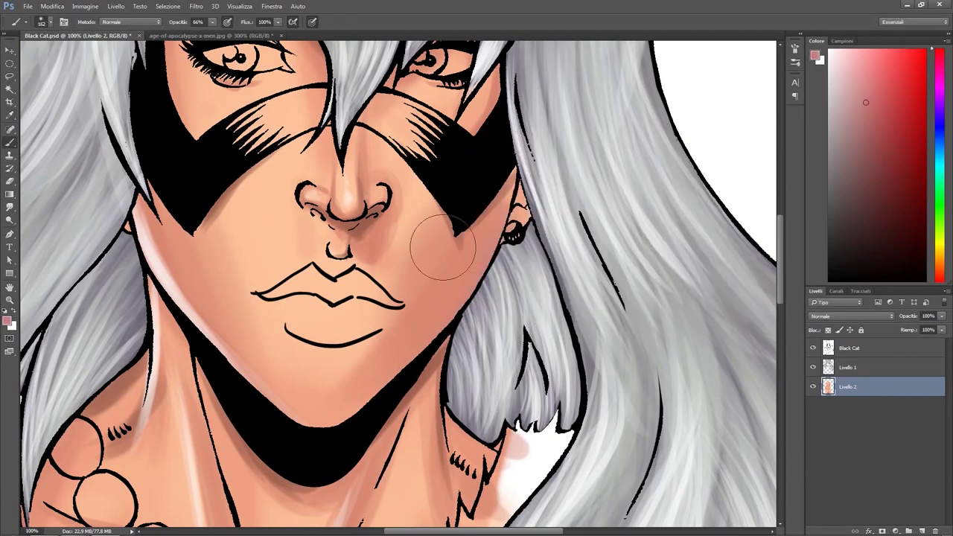
scroll(436, 244, down, 5)
scroll(469, 269, down, 10)
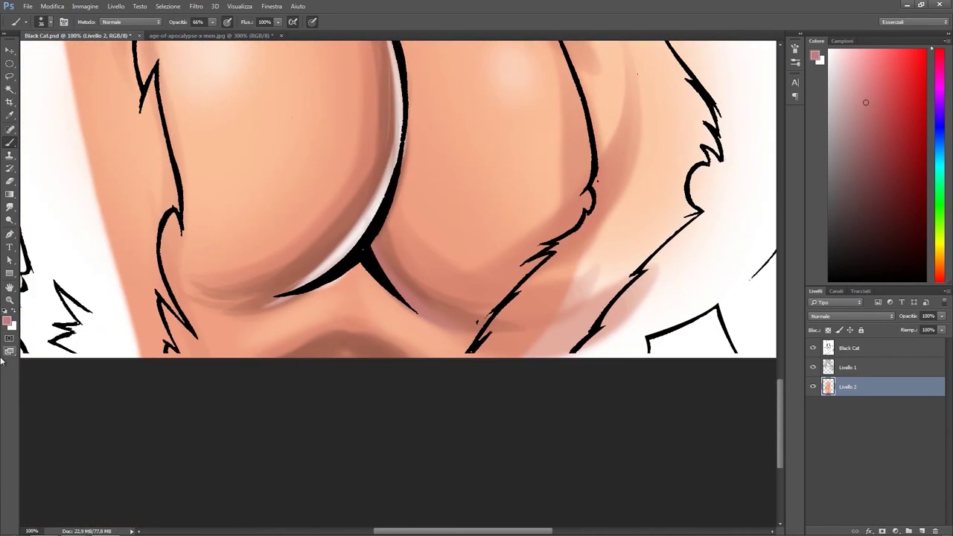
Sample reddish brown for the shadow beneath the chest, and add near-white highlights there with a 65 px brush.
key(i)
click(692, 154)
key(b)
right_click(294, 355)
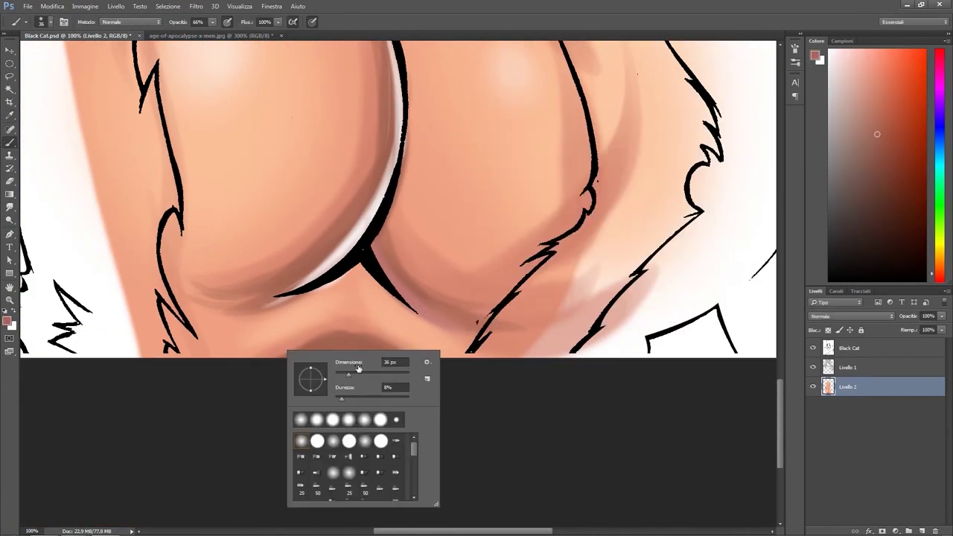
key(Escape)
key(ctrl+minus)
key(ctrl+minus)
key(bracketleft)
key(bracketleft)
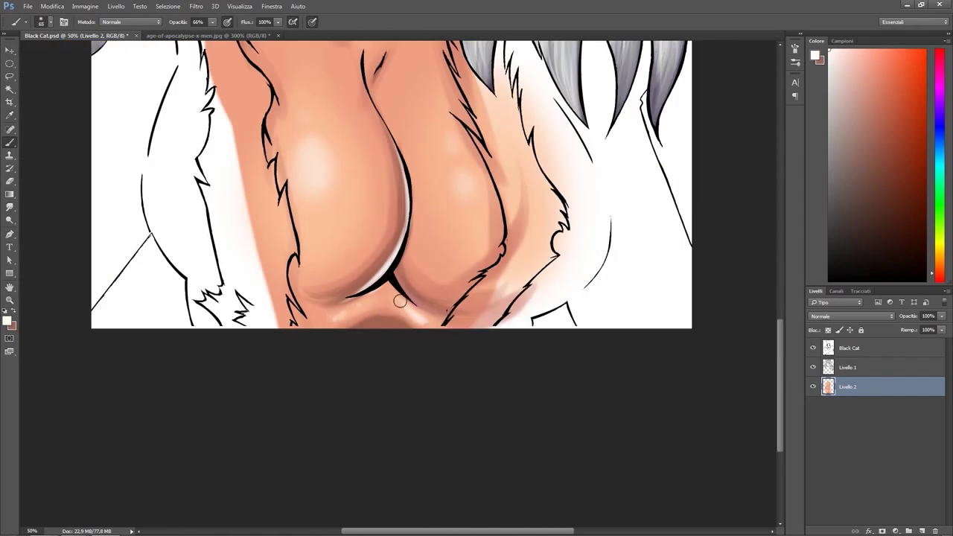
Outline the lips with the Lasso tool and remove the skin colour from them.
scroll(400, 300, up, 10)
key(ctrl+plus)
click(9, 77)
key(ctrl+plus)
key(ctrl+plus)
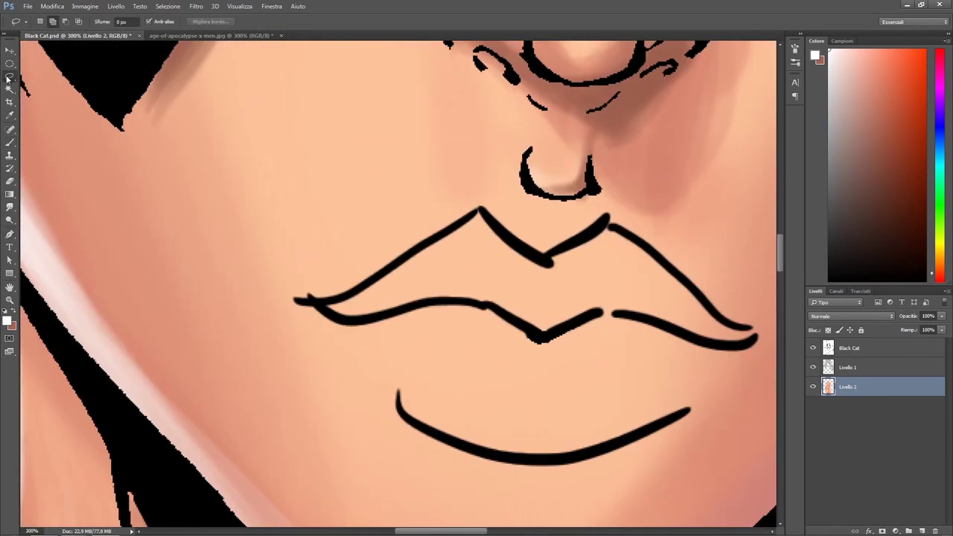
mouse_move(355, 303)
mouse_down()
mouse_move(390, 391)
mouse_move(421, 428)
mouse_move(634, 443)
mouse_move(669, 366)
mouse_move(714, 357)
mouse_move(742, 334)
mouse_move(685, 387)
mouse_move(587, 413)
mouse_move(525, 358)
mouse_move(613, 233)
mouse_up()
drag(613, 233, 615, 229)
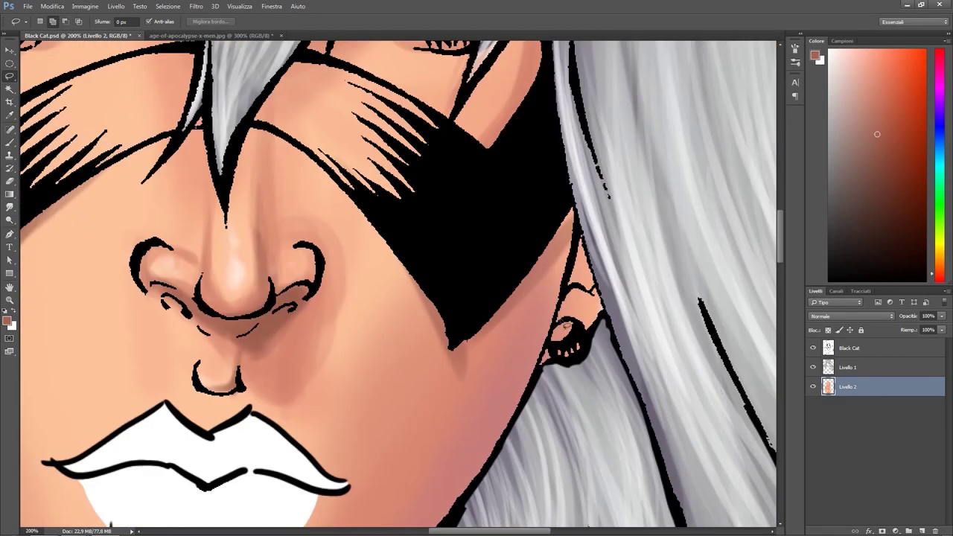
Darken the skin around the eyes with a large reddish-brown brush, and add near-white highlights by the inner eye corner at 42 px.
key(b)
drag(372, 149, 447, 417)
right_click(428, 190)
key(Escape)
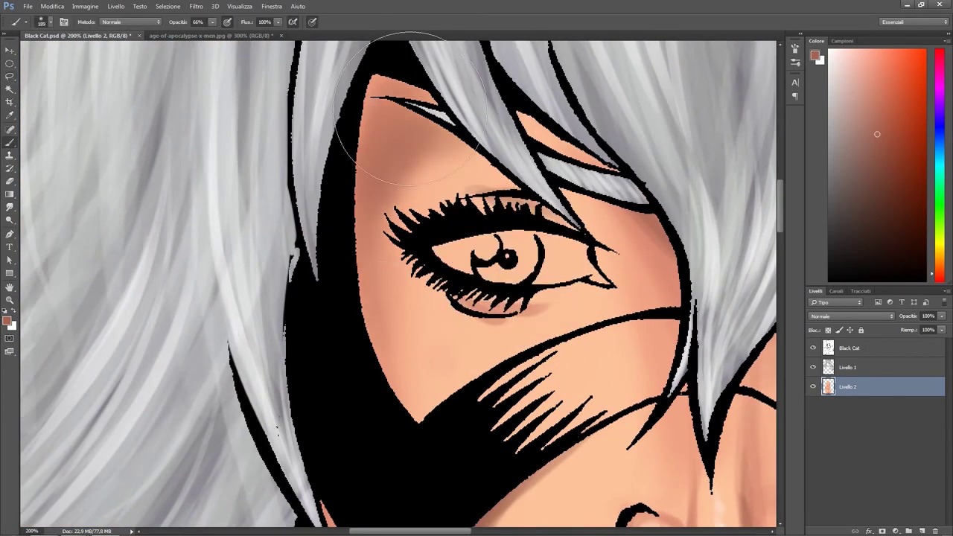
scroll(646, 267, right, 5)
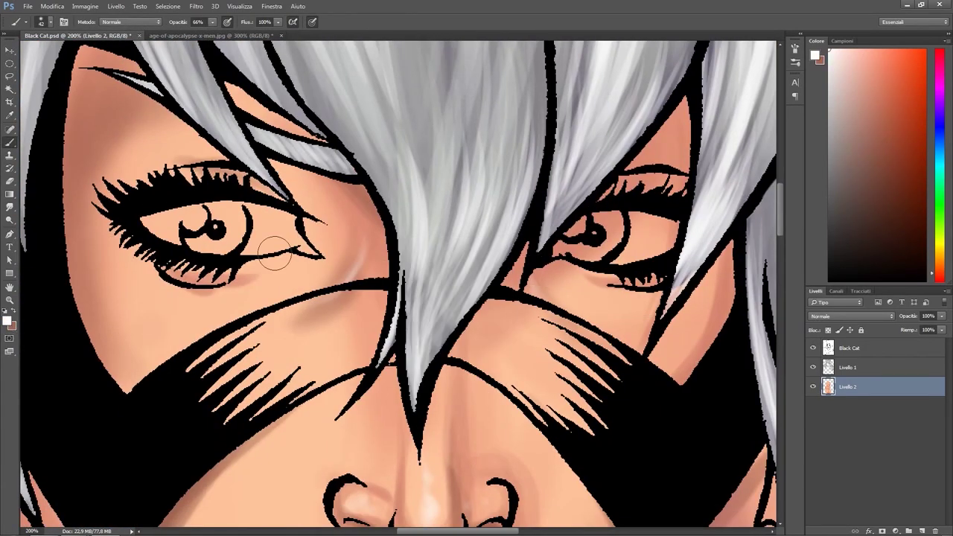
drag(629, 281, 651, 248)
Outline each eyeball with the Lasso tool and replace its skin colour with white.
key(l)
drag(236, 182, 243, 189)
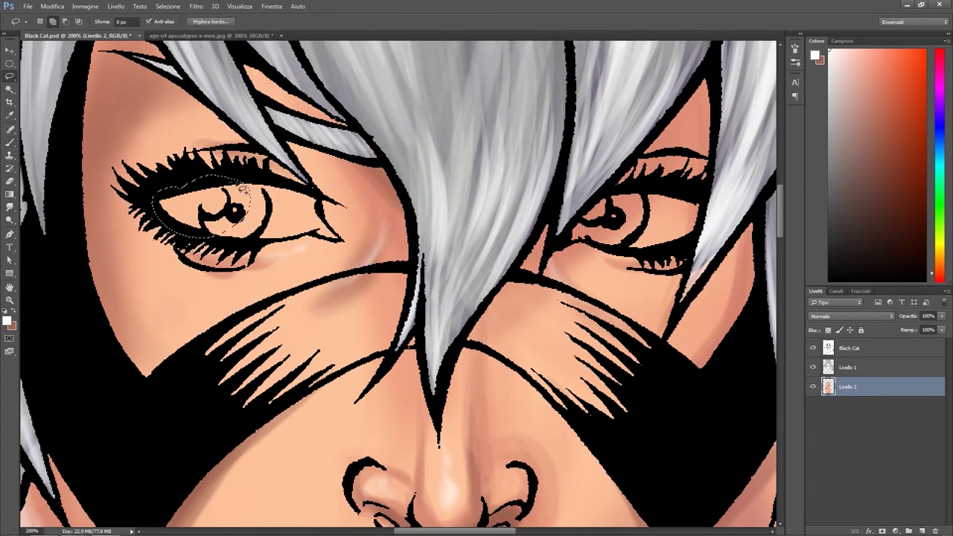
drag(306, 242, 164, 212)
key(alt+BackSpace)
key(ctrl+d)
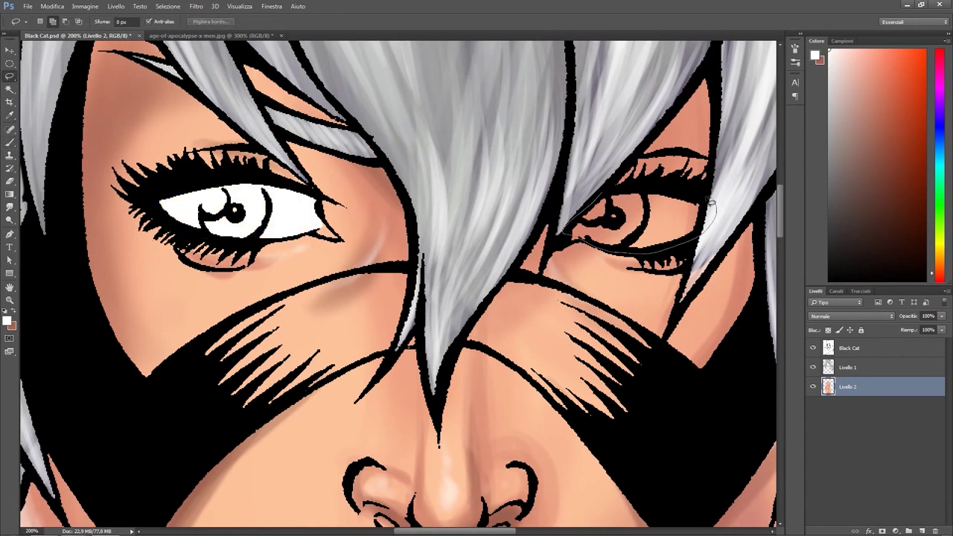
drag(711, 202, 708, 201)
key(alt+BackSpace)
key(ctrl+d)
Retouch the tip of the hair strand beside the right eye on Livello 1 with the Spot Healing Brush.
key(j)
click(847, 367)
right_click(672, 284)
key(Escape)
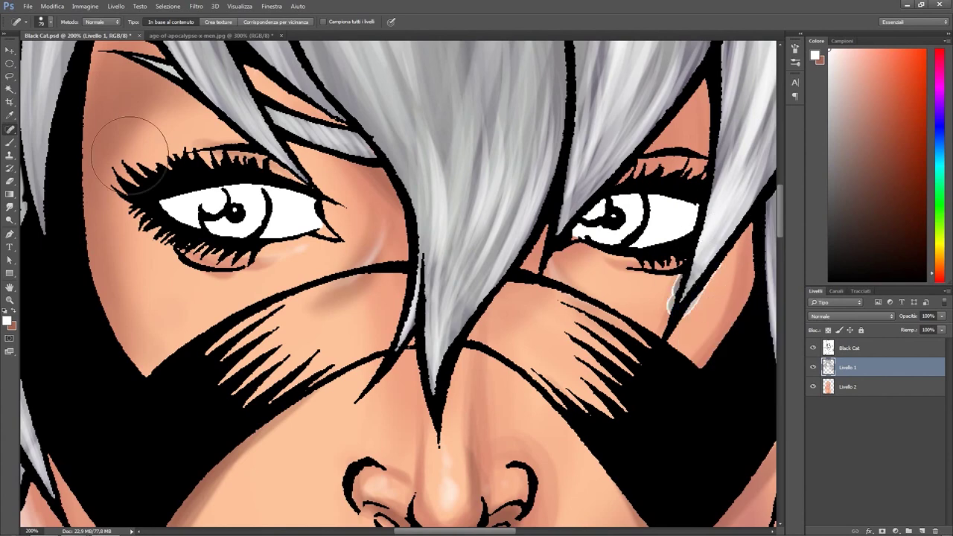
drag(715, 257, 673, 305)
Select the hatched centre band of the mask on both sides of the nose and clear its skin colour on Livello 2.
scroll(447, 283, right, 5)
click(848, 348)
key(l)
scroll(447, 283, down, 5)
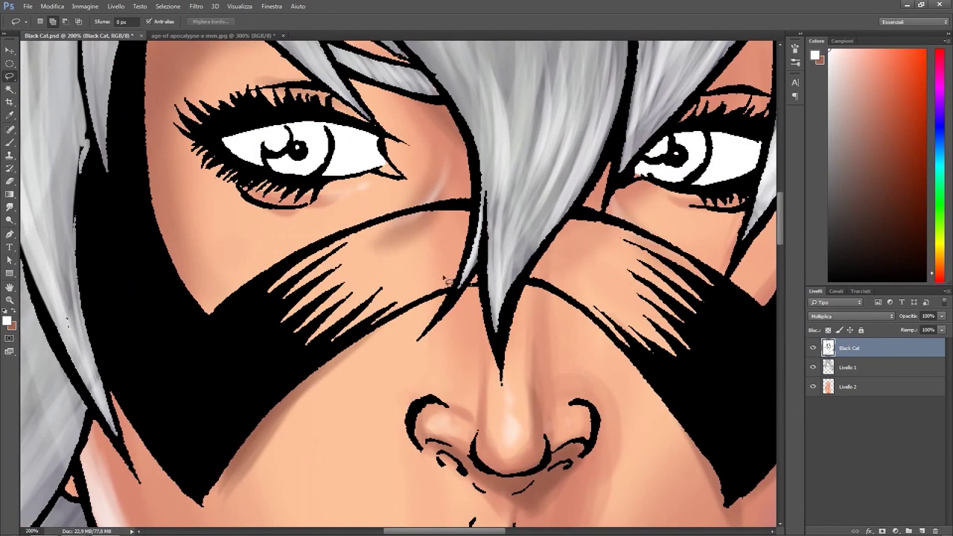
mouse_move(477, 261)
mouse_down()
mouse_move(590, 277)
mouse_move(497, 240)
mouse_move(534, 282)
mouse_move(614, 341)
mouse_move(599, 228)
mouse_move(685, 261)
mouse_up()
key(ctrl+minus)
click(848, 386)
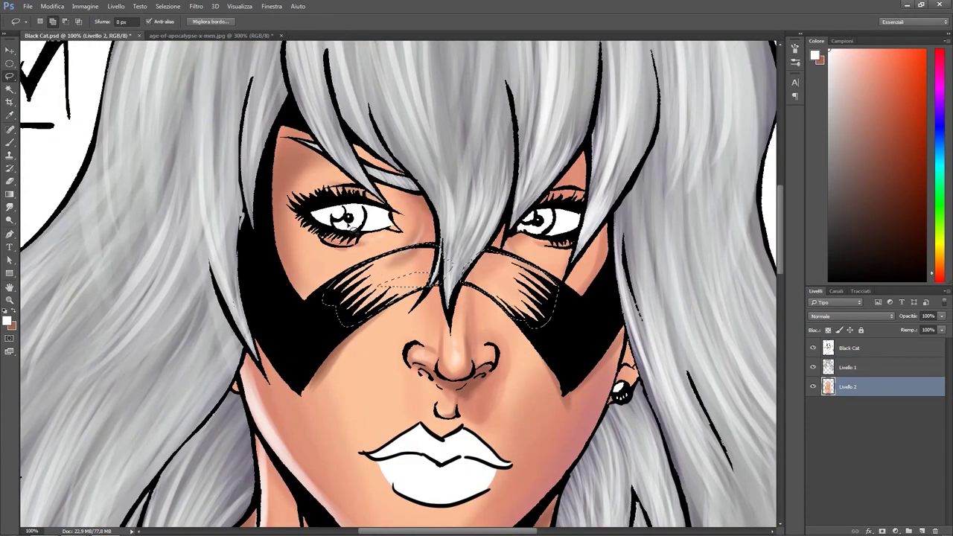
Select the necklace beads on the Black Cat layer with the Magic Wand and make them white on Livello 2.
scroll(350, 223, down, 10)
scroll(349, 223, left, 4)
key(w)
key(alt+bracketright)
key(alt+bracketright)
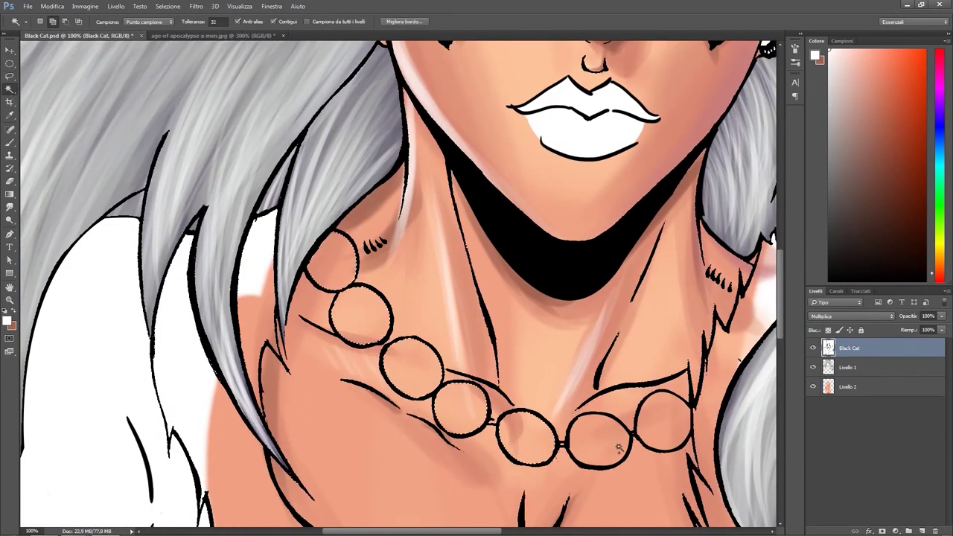
key(alt+bracketleft)
key(alt+bracketleft)
key(alt+BackSpace)
key(ctrl+d)
Trace the jagged fur collar edge on the left of the chest with a Pen path.
key(ctrl+plus)
key(ctrl+plus)
key(p)
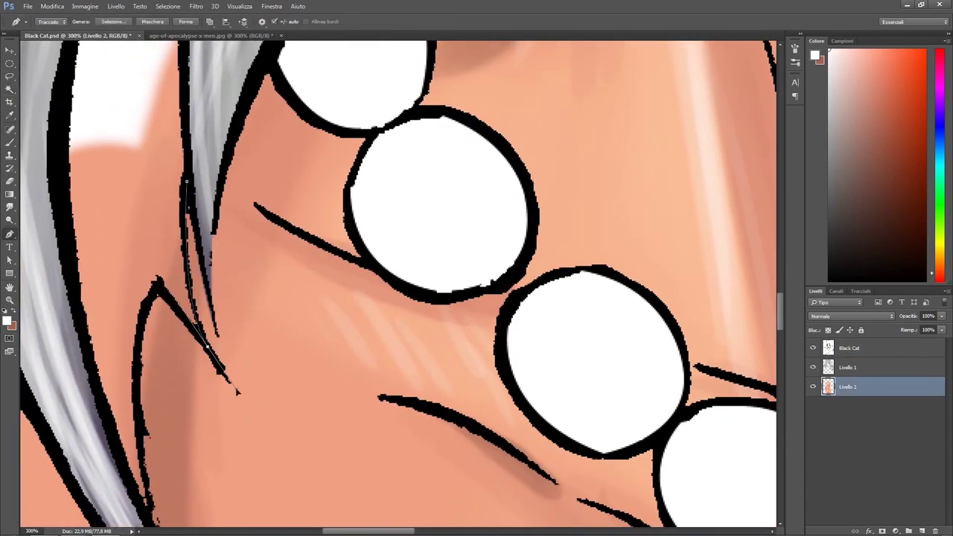
key(ctrl+minus)
scroll(223, 266, down, 2)
key(ctrl+minus)
scroll(181, 330, down, 2)
drag(310, 264, 336, 301)
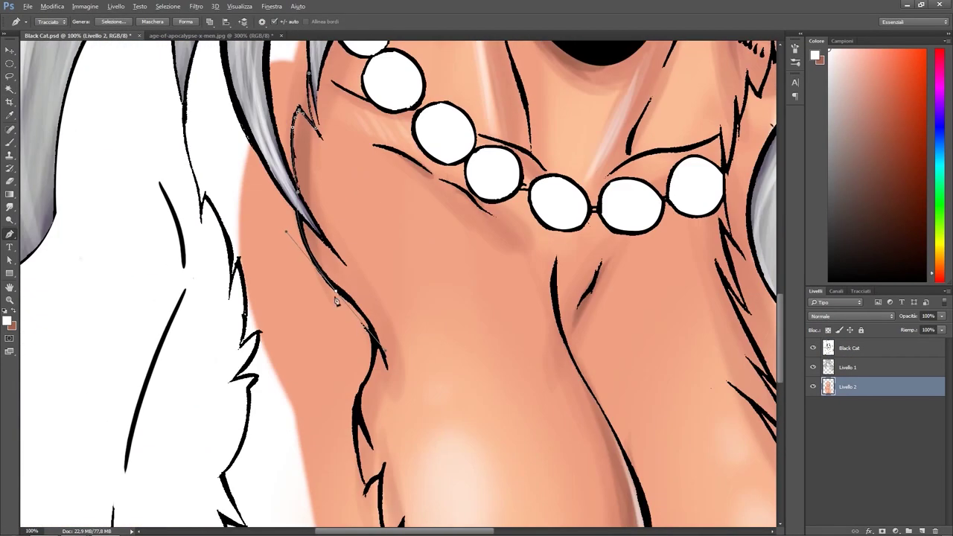
scroll(357, 411, down, 2)
drag(347, 346, 355, 350)
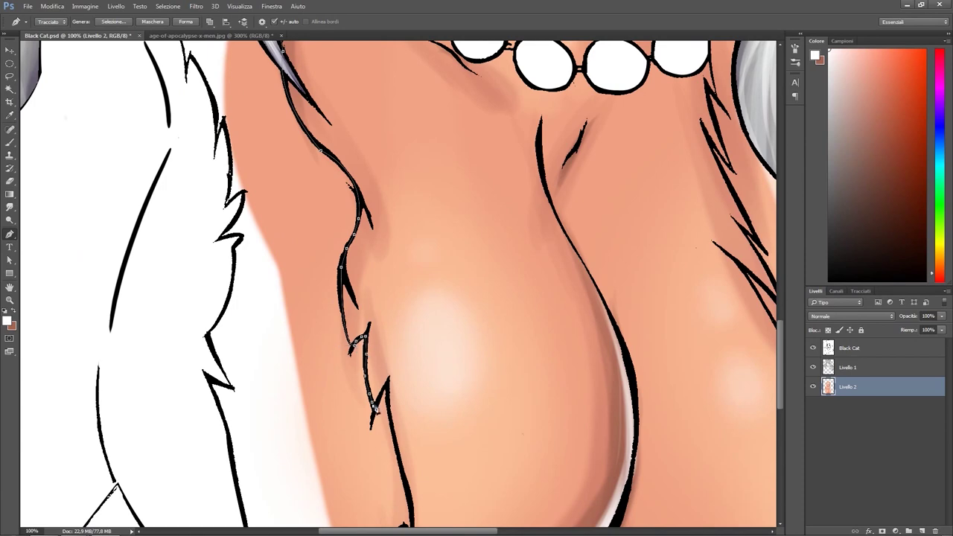
scroll(376, 408, down, 2)
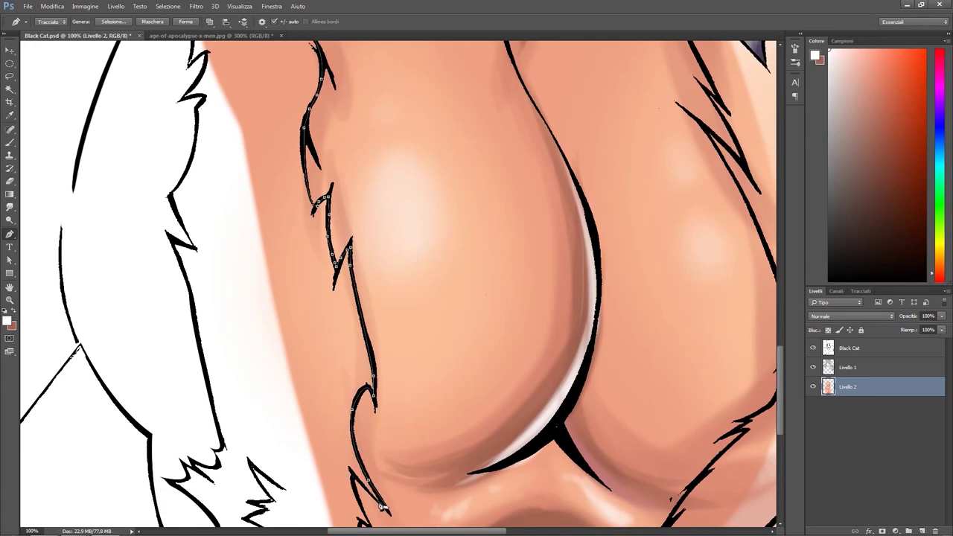
Continue the Pen path below the canvas edge and up the right fur collar edge to the neck.
scroll(369, 397, down, 4)
key(ctrl+minus)
click(362, 425)
click(611, 466)
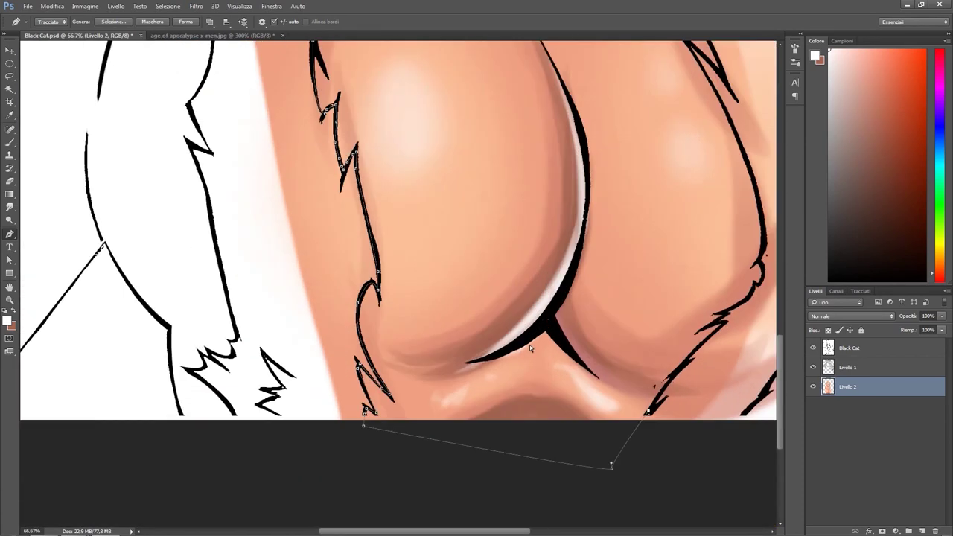
key(ctrl+plus)
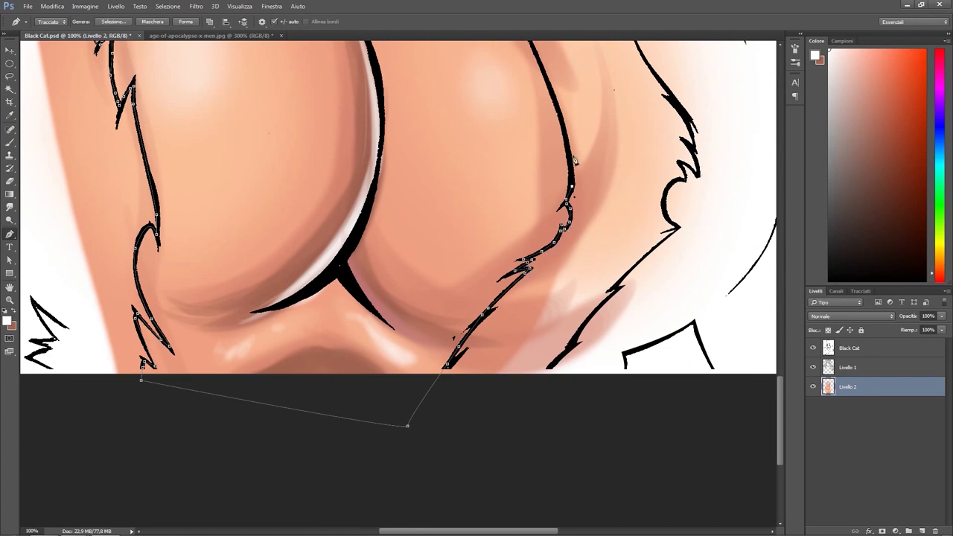
scroll(301, 147, up, 3)
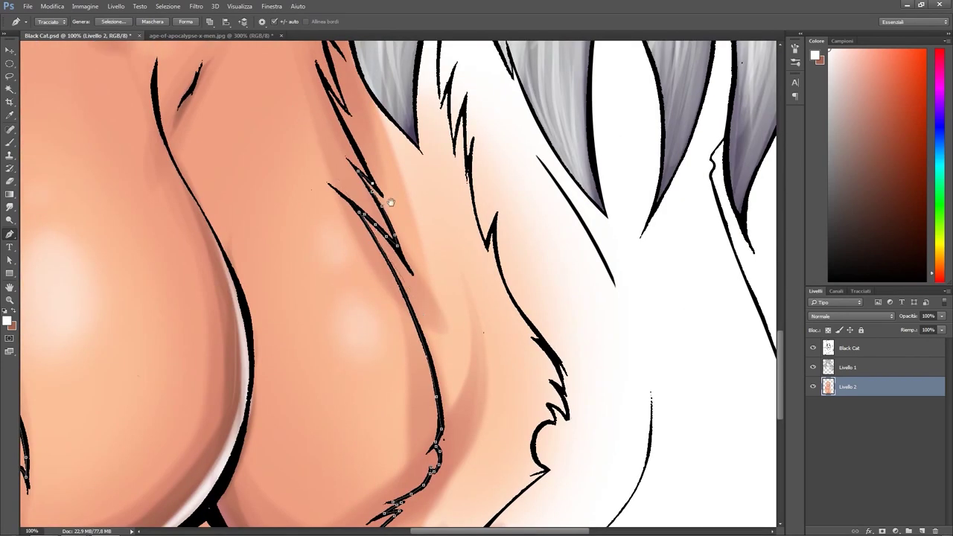
scroll(390, 201, up, 2)
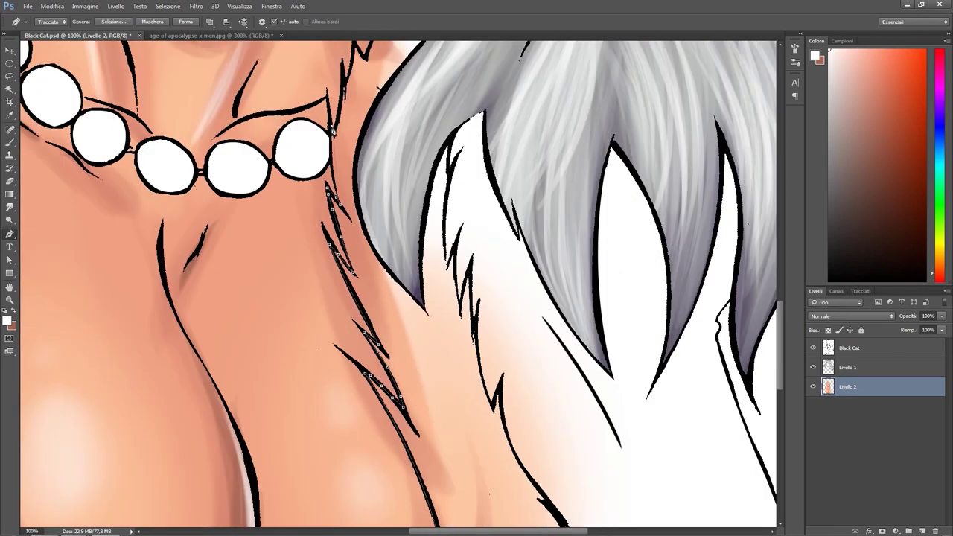
scroll(344, 78, up, 2)
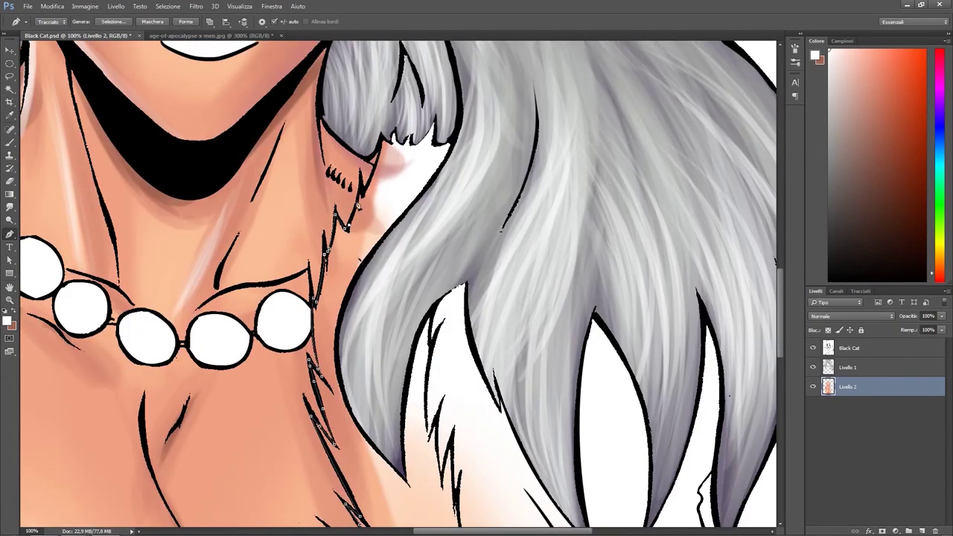
Close the Pen path around the outside of the coat and clear the skin colour inside it.
key(ctrl+minus)
key(ctrl+minus)
key(ctrl+minus)
key(ctrl+minus)
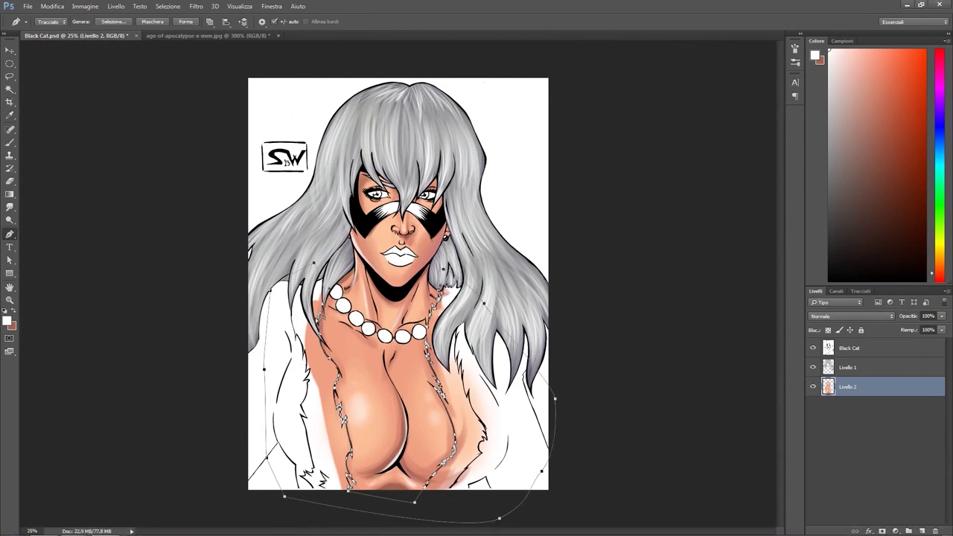
key(Return)
Erase the skin colour from the small gaps between the necklace beads with a small eraser.
key(ctrl+plus)
key(ctrl+plus)
key(ctrl+plus)
key(ctrl+plus)
key(ctrl+plus)
key(e)
right_click(160, 369)
key(Escape)
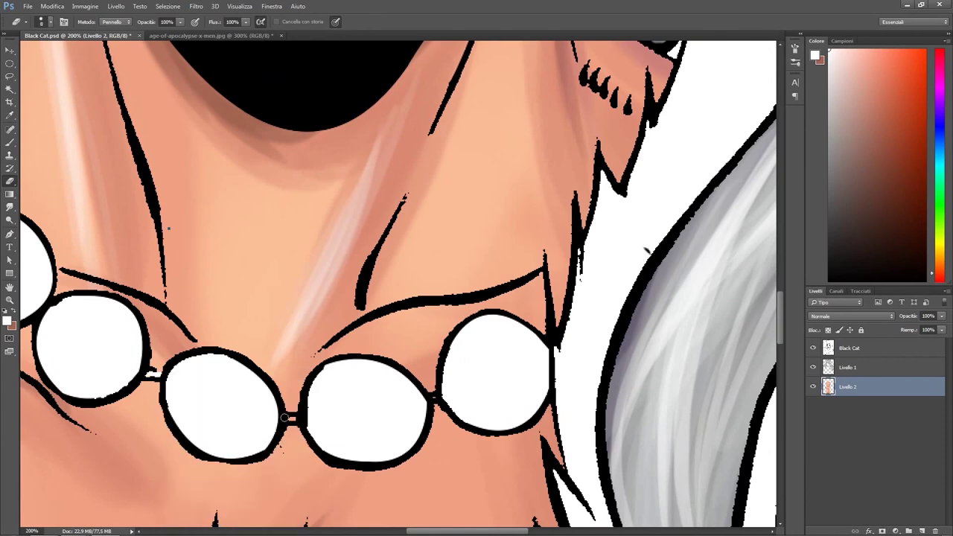
scroll(284, 417, left, 5)
drag(219, 223, 344, 382)
Choose a dark red foreground colour and add a new layer beneath the skin layer.
key(ctrl+minus)
key(ctrl+minus)
key(i)
click(7, 320)
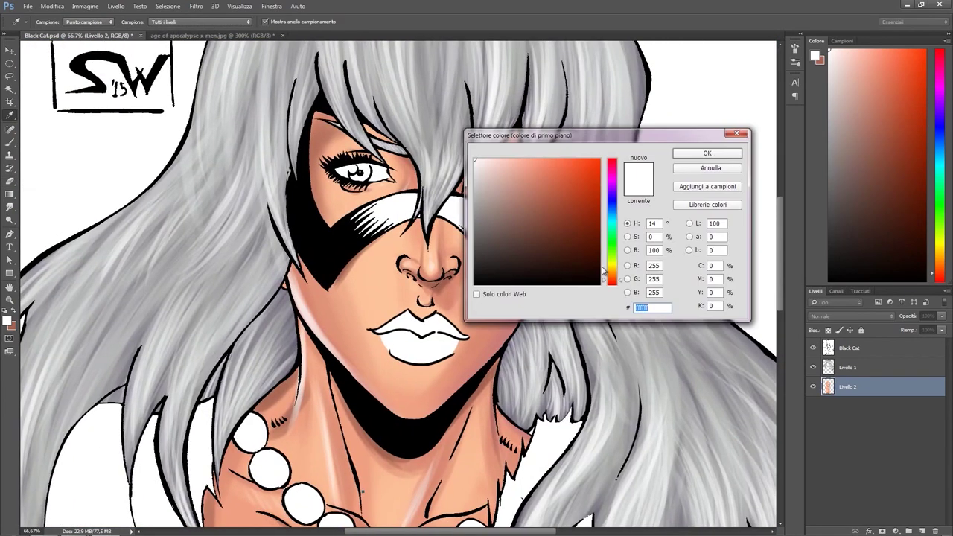
click(580, 239)
click(706, 153)
key(ctrl+shift+alt+n)
Enlarge the brush to 151 px and paint the lips dark red on the new layer.
key(e)
click(9, 143)
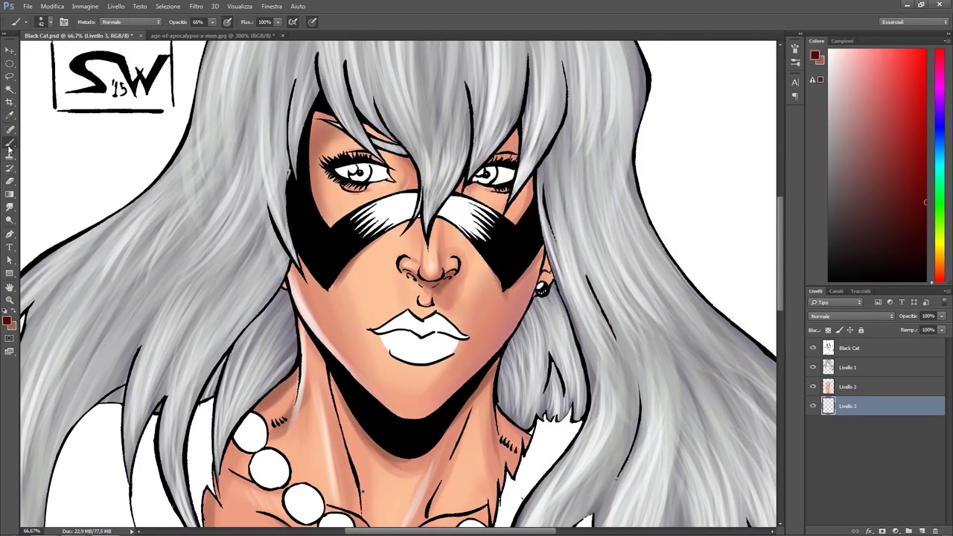
right_click(471, 286)
drag(369, 331, 447, 342)
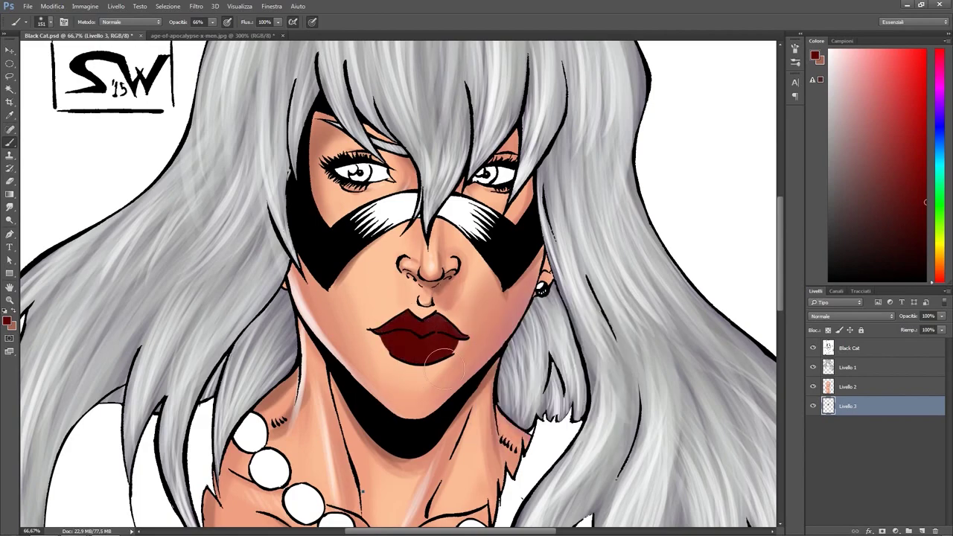
Choose a brighter red foreground colour and paint soft lighter areas on the lips with a 60 px brush.
key(i)
click(8, 320)
click(586, 199)
key(Return)
key(b)
right_click(464, 316)
key(Return)
drag(404, 320, 400, 344)
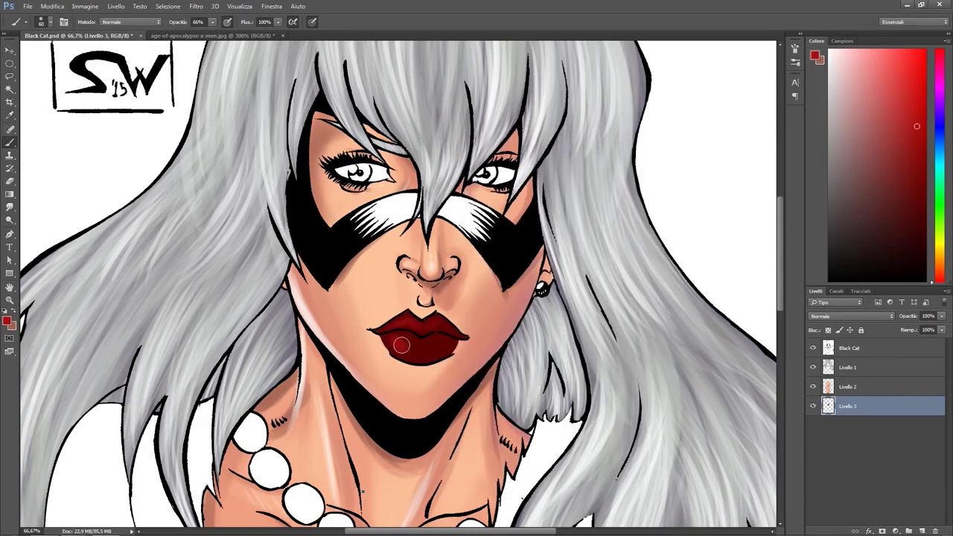
Paint lighter red (d14444) highlights across the upper and lower lips.
scroll(402, 333, up, 3)
alt+shift+right_click(541, 223)
right_click(501, 198)
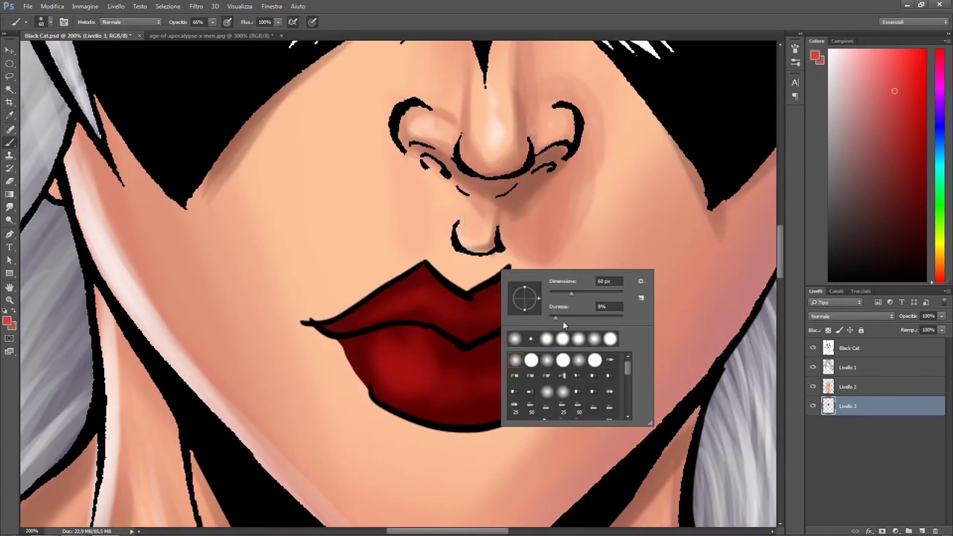
key(Return)
drag(389, 313, 518, 305)
mouse_move(379, 372)
mouse_down()
mouse_move(428, 368)
mouse_move(522, 384)
mouse_up()
mouse_move(446, 320)
mouse_down()
mouse_move(365, 313)
mouse_move(416, 297)
mouse_up()
Choose a pale pink foreground colour and add small shine spots to the lips with a 16 px brush.
click(7, 322)
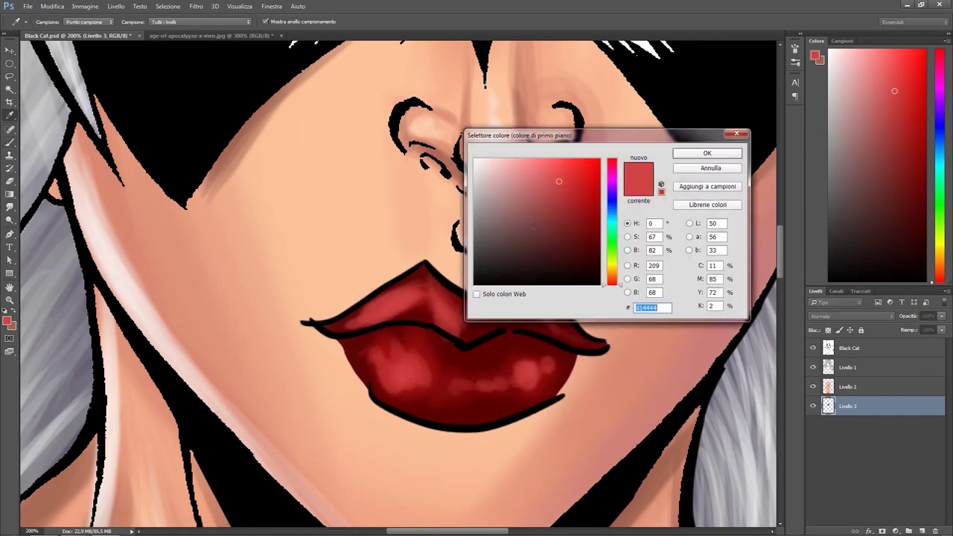
click(521, 193)
click(691, 154)
right_click(497, 277)
key(Return)
drag(395, 365, 420, 382)
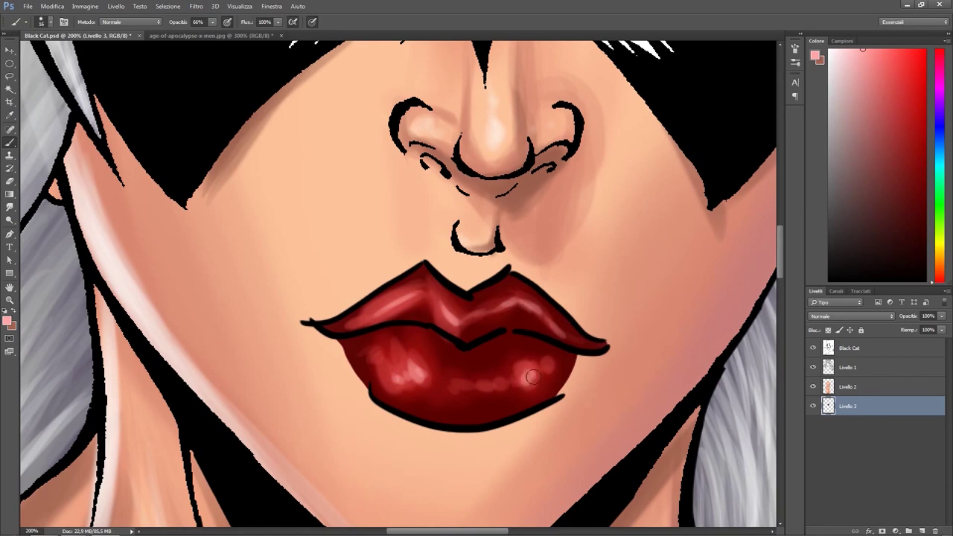
Choose white and paint a rim light along one side of the upper and lower lips.
click(9, 320)
click(506, 175)
key(Return)
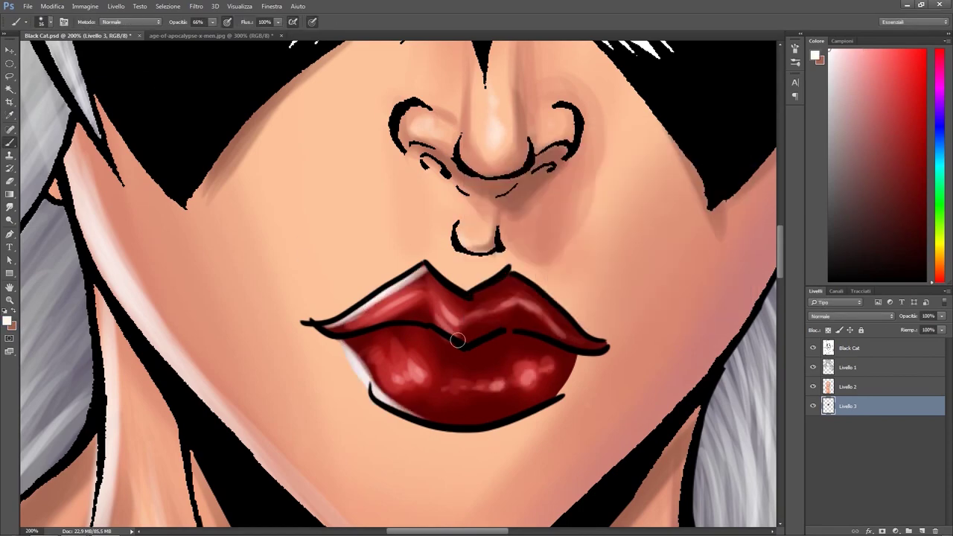
key(ctrl+0)
Choose a dark green foreground colour, add a new layer and paint the base colour over both eyes.
click(9, 320)
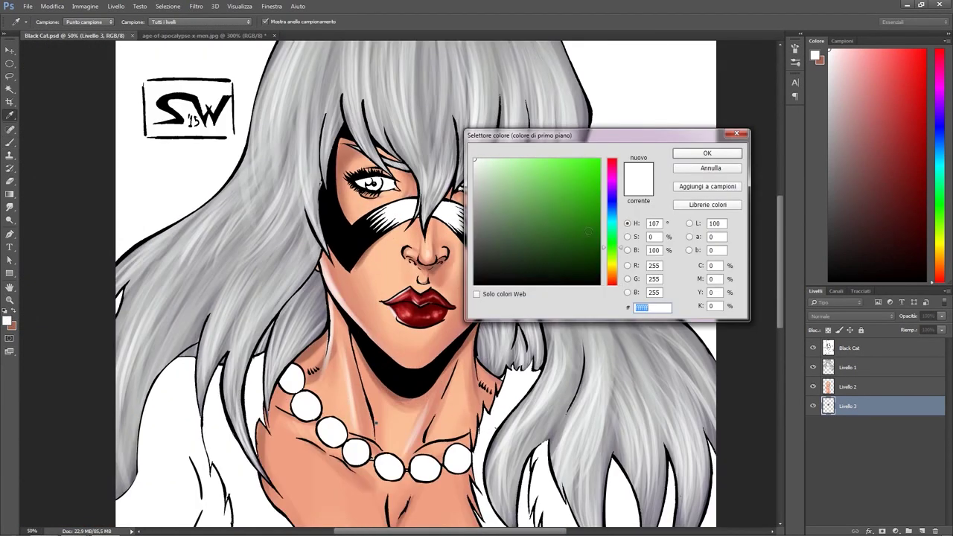
click(570, 184)
key(Return)
scroll(480, 202, up, 5)
key(ctrl+shift+n)
key(Return)
mouse_move(372, 197)
mouse_down()
mouse_move(409, 202)
mouse_move(171, 280)
mouse_up()
drag(536, 283, 618, 287)
Reduce the brush to 25 px, then 10 px, and dab brighter green texture into both irises.
key(bracketright)
key(bracketright)
key(bracketright)
key(bracketleft)
key(bracketleft)
key(bracketleft)
key(bracketleft)
key(bracketleft)
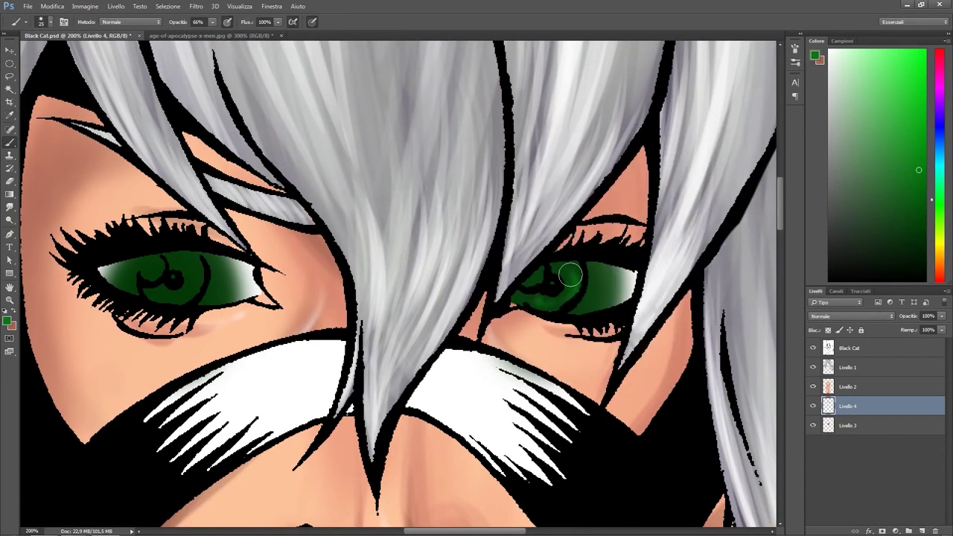
right_click(578, 299)
double_click(607, 394)
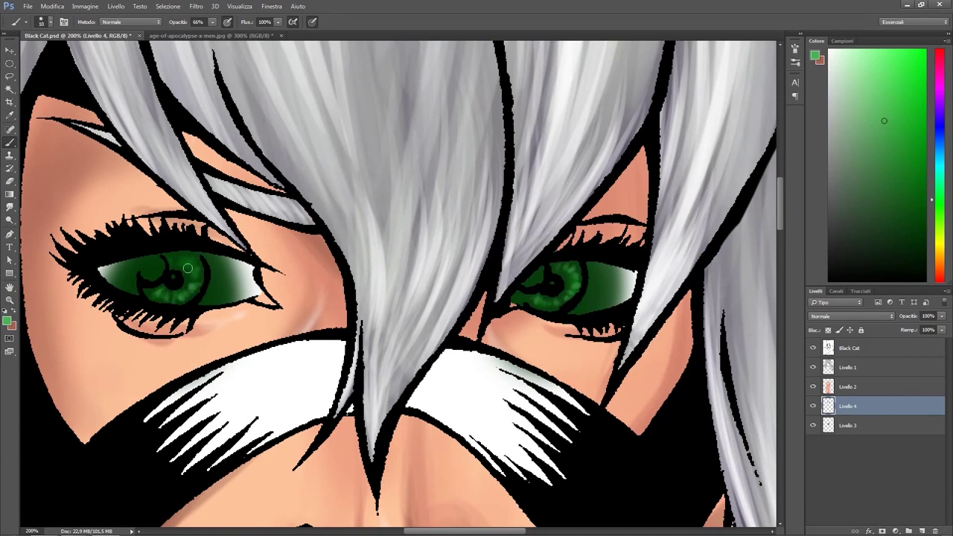
Add pale green (c5ffc9) glints to both irises with a 5 px brush in Linear Dodge (Add) mode, then return the brush to Normal.
key(ctrl+plus)
click(8, 320)
key(Escape)
click(7, 320)
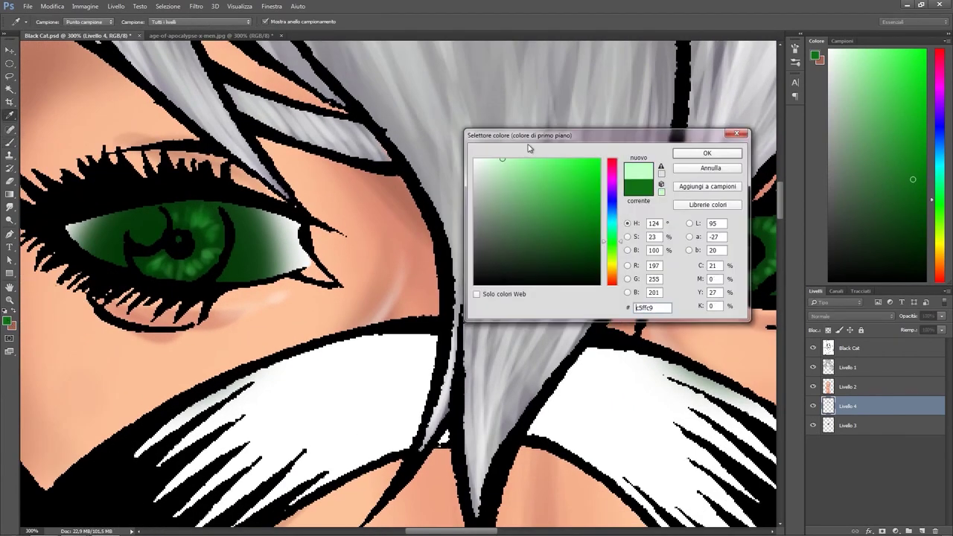
key(Return)
click(130, 21)
click(112, 162)
right_click(183, 279)
key(Return)
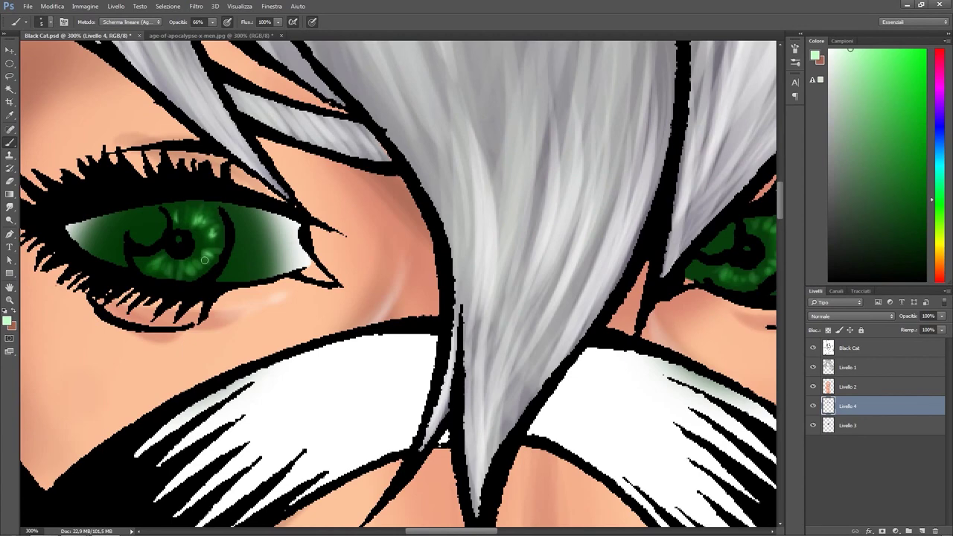
scroll(533, 307, right, 5)
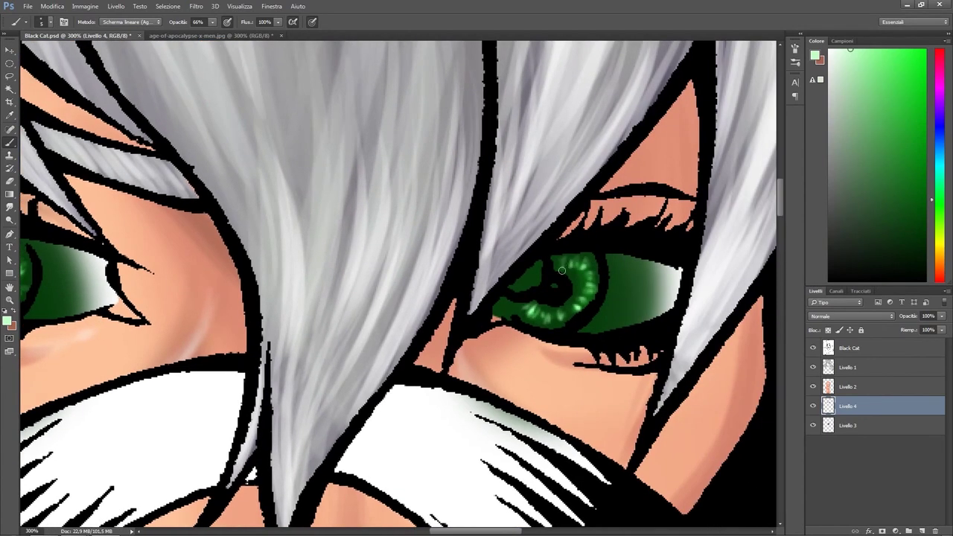
scroll(562, 270, left, 5)
scroll(305, 185, right, 5)
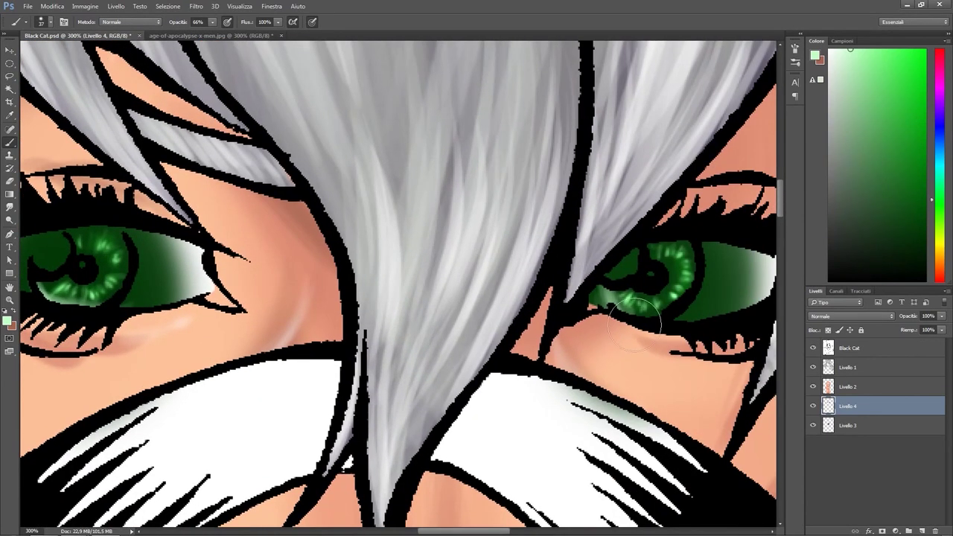
Select the areas around the irises with the Lasso and clear the green from the whites of both eyes.
scroll(171, 268, left, 5)
key(l)
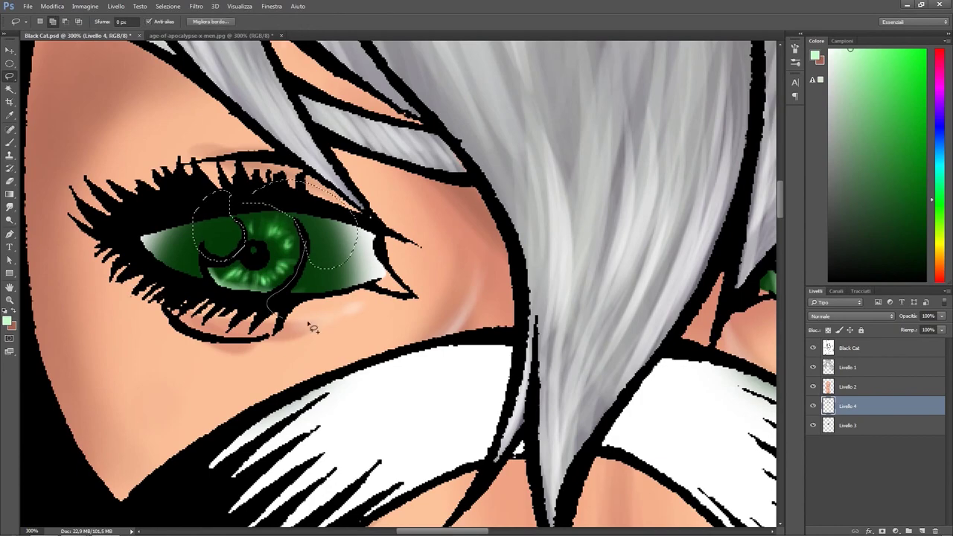
scroll(476, 277, right, 10)
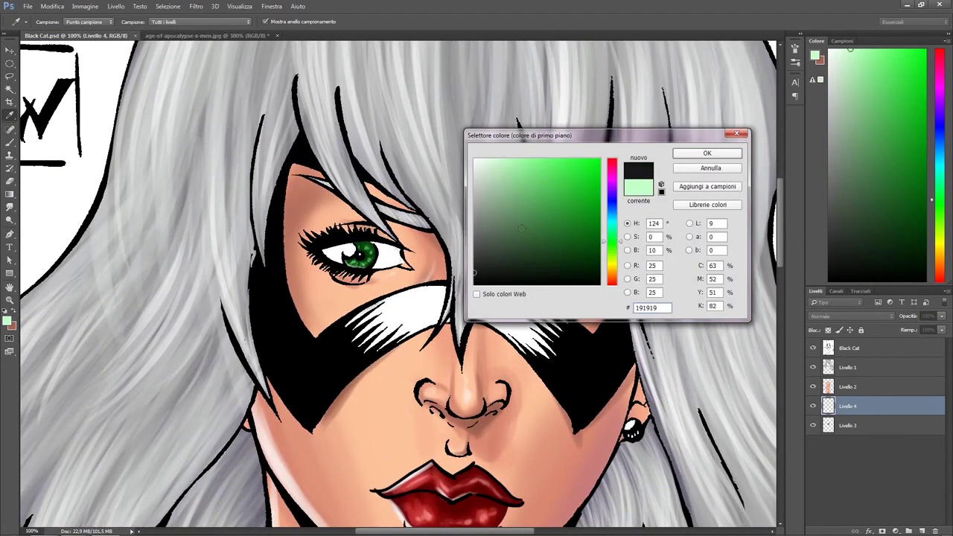
Set the foreground to 191919, add a new layer and paint the white parts of the mask at 100% opacity.
click(691, 153)
right_click(336, 297)
key(Escape)
key(ctrl+shift+alt+n)
key(0)
drag(358, 327, 417, 298)
drag(513, 305, 539, 331)
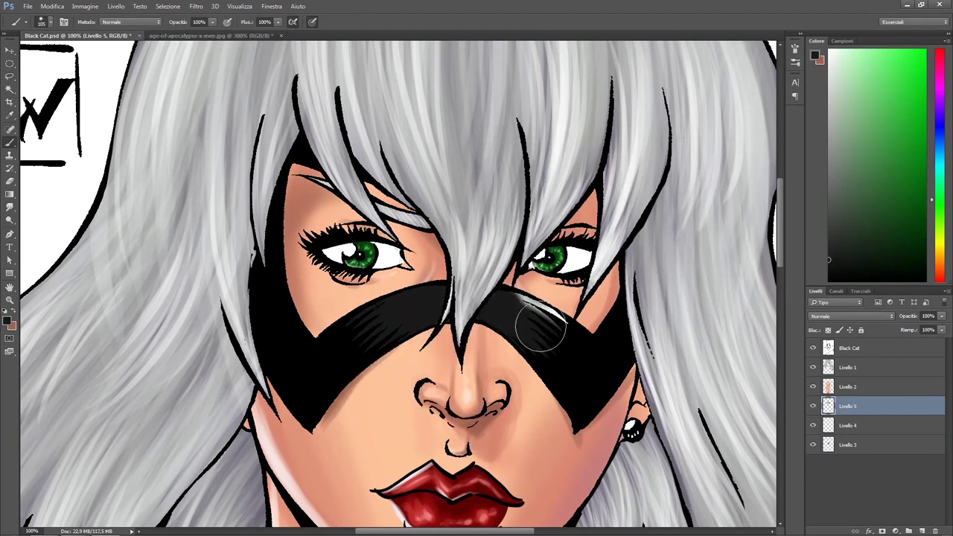
Choose a dark grey foreground colour, set the brush opacity to 62% and paint soft sheen on the mask.
click(6, 320)
click(473, 259)
key(Return)
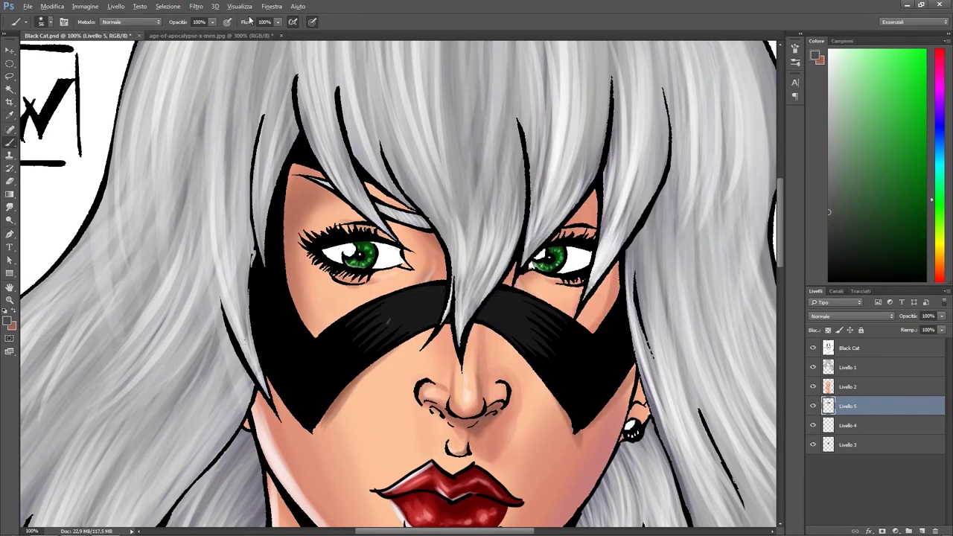
key(6)
key(2)
drag(387, 328, 439, 298)
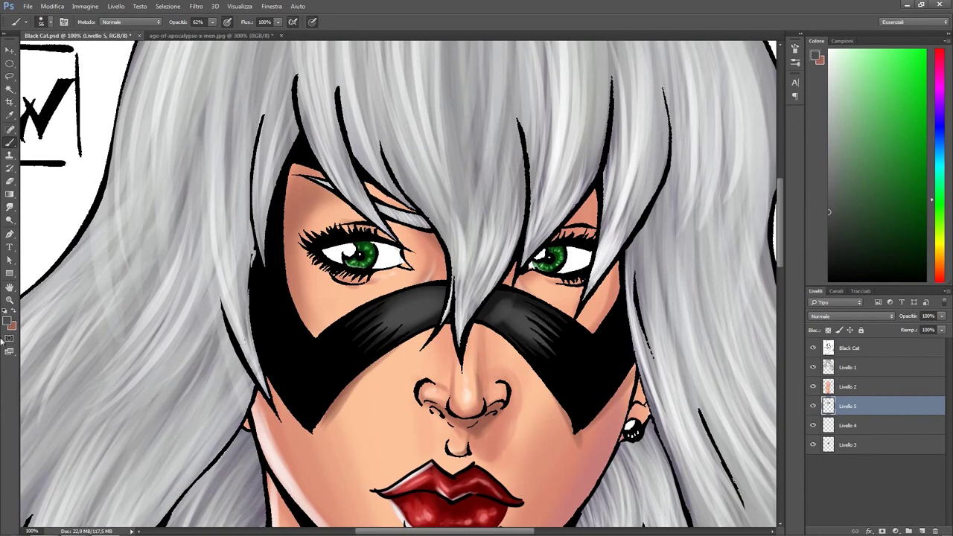
Build up lighter grey and near-white (ebebeb) highlights on the mask, reducing the brush to 17 px.
alt+click(608, 227)
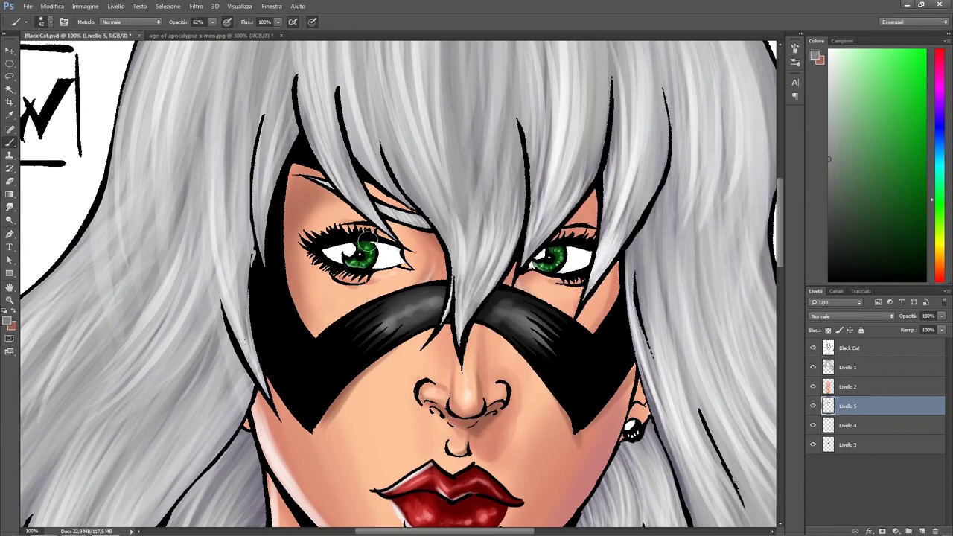
right_click(426, 306)
key(Return)
Choose a near-black foreground colour and add a new layer for the coat.
scroll(362, 255, down, 3)
scroll(361, 256, up, 2)
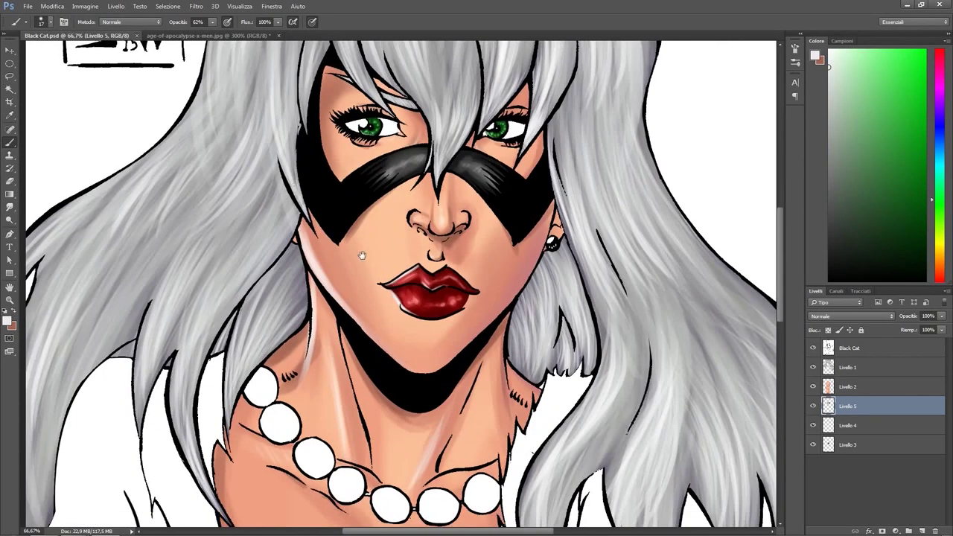
drag(361, 255, 281, 294)
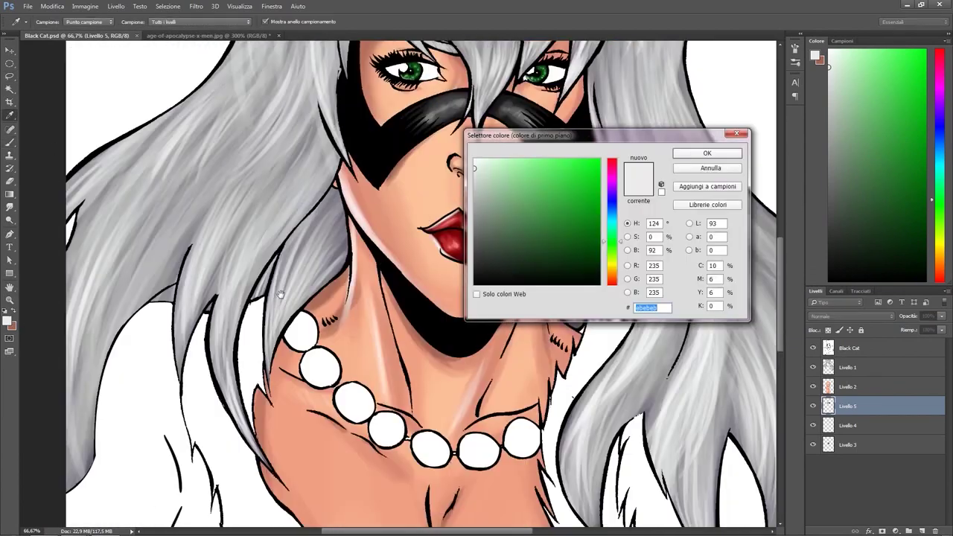
text(000000)
key(ctrl+minus)
key(Return)
key(ctrl+shift+alt+n)
key(ctrl+minus)
key(b)
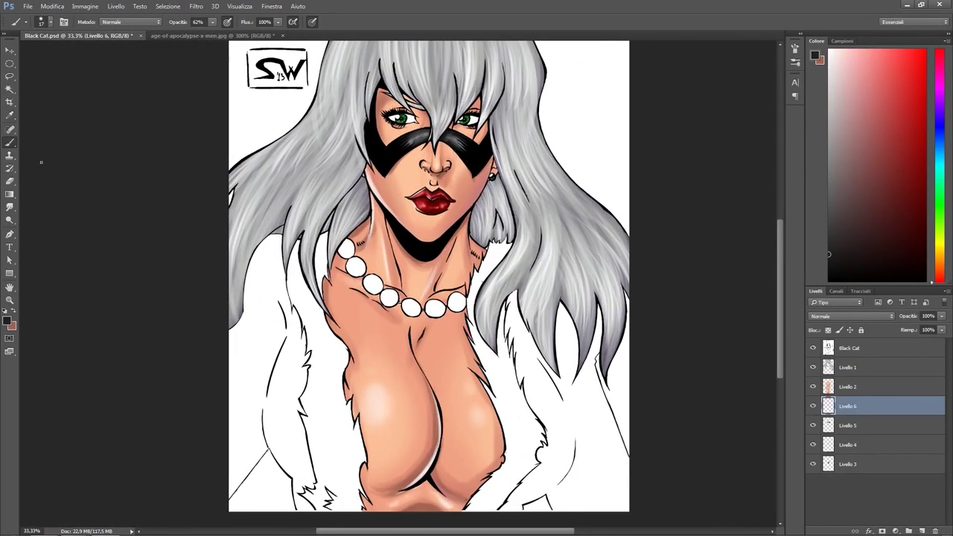
Fill both sides of the coat with near-black using a large brush at 100% opacity.
right_click(309, 302)
key(0)
right_click(292, 262)
key(Return)
mouse_move(275, 238)
mouse_down()
mouse_move(268, 387)
mouse_move(281, 444)
mouse_move(247, 344)
mouse_move(521, 447)
mouse_move(573, 506)
mouse_move(569, 342)
mouse_move(618, 446)
mouse_move(580, 439)
mouse_up()
scroll(145, 312, down, 2)
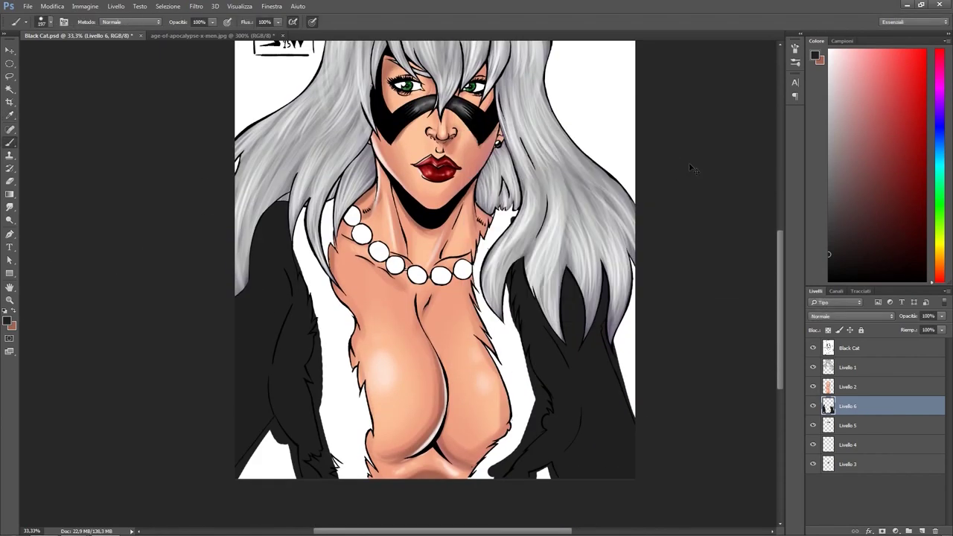
Lower the brush opacity to 74% and shade both coat sleeves with a large soft brush.
key(ctrl+plus)
right_click(235, 245)
key(Return)
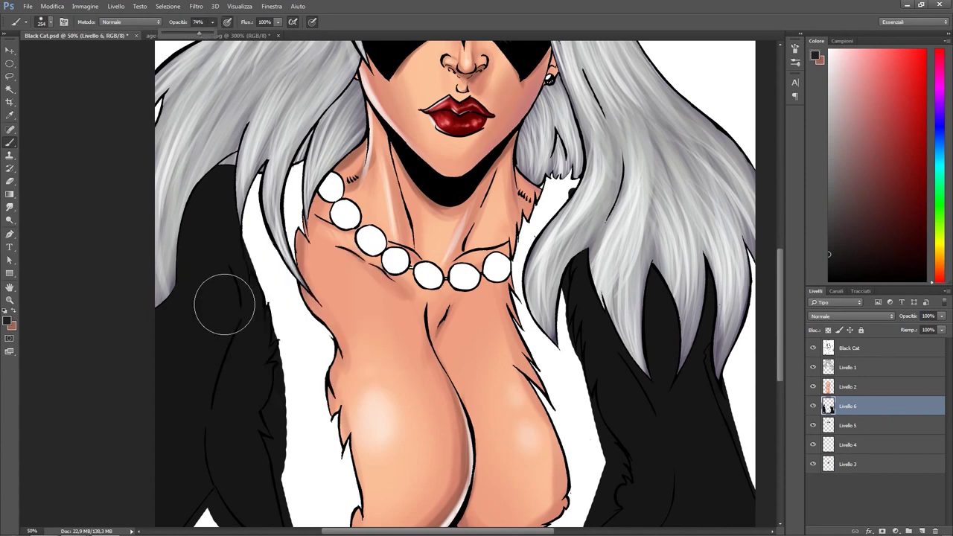
scroll(559, 440, down, 4)
right_click(447, 257)
key(Return)
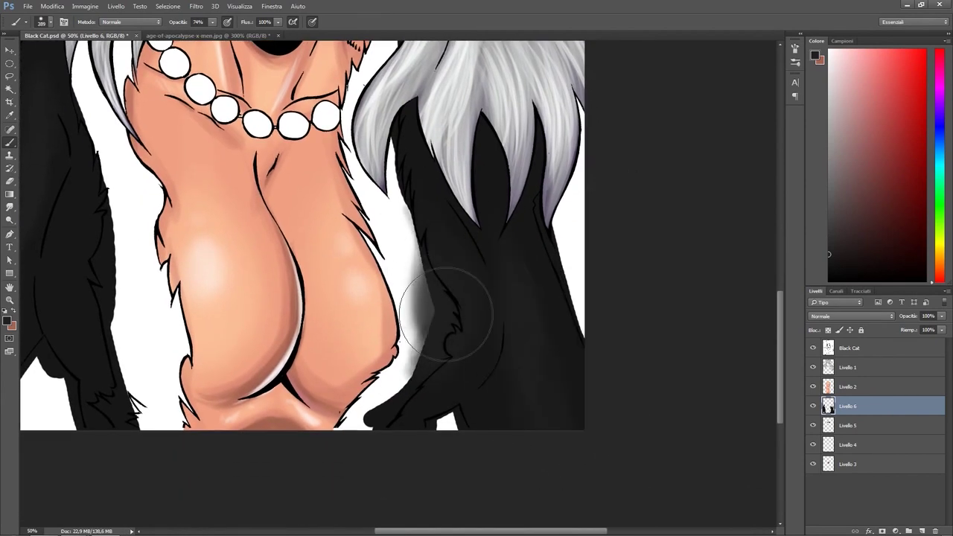
Refine the dark shading along the coat sleeves and fur edges with a 67 px brush.
right_click(539, 341)
scroll(439, 298, left, 5)
key(Return)
right_click(410, 270)
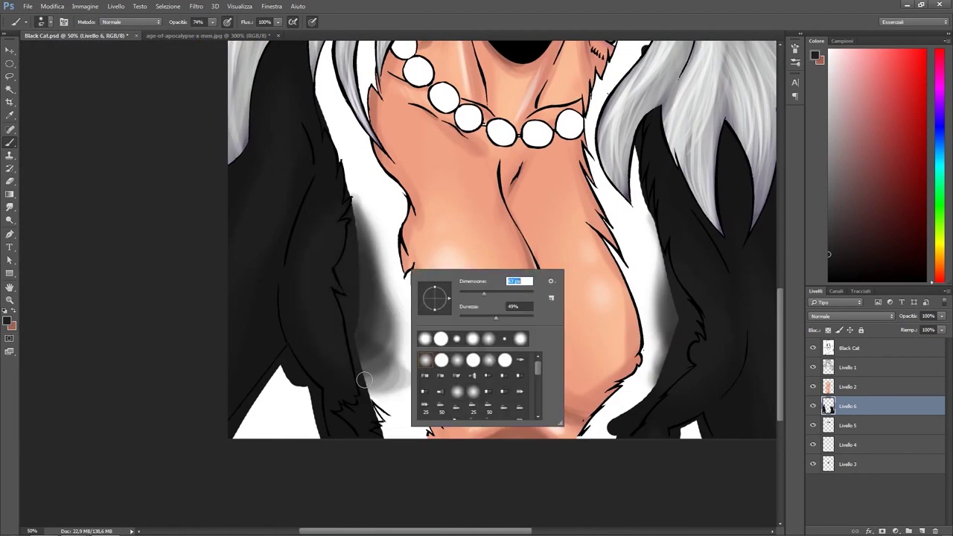
key(Return)
scroll(320, 255, up, 2)
scroll(319, 254, left, 1)
Choose a medium grey foreground colour and paint broad soft highlights on both coat sleeves with a 322 px brush.
right_click(384, 334)
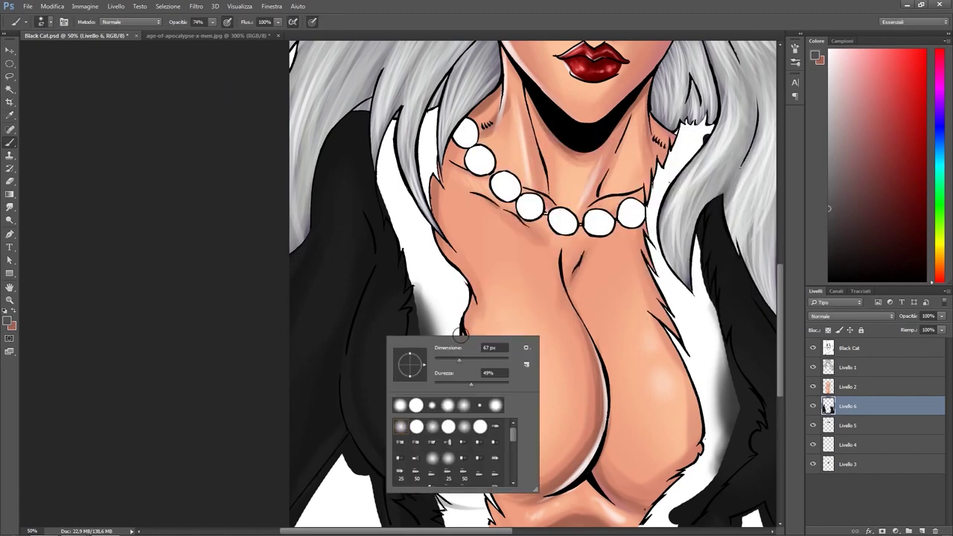
key(Return)
mouse_move(416, 447)
mouse_down()
mouse_move(404, 308)
mouse_move(345, 170)
mouse_move(288, 402)
mouse_move(340, 234)
mouse_up()
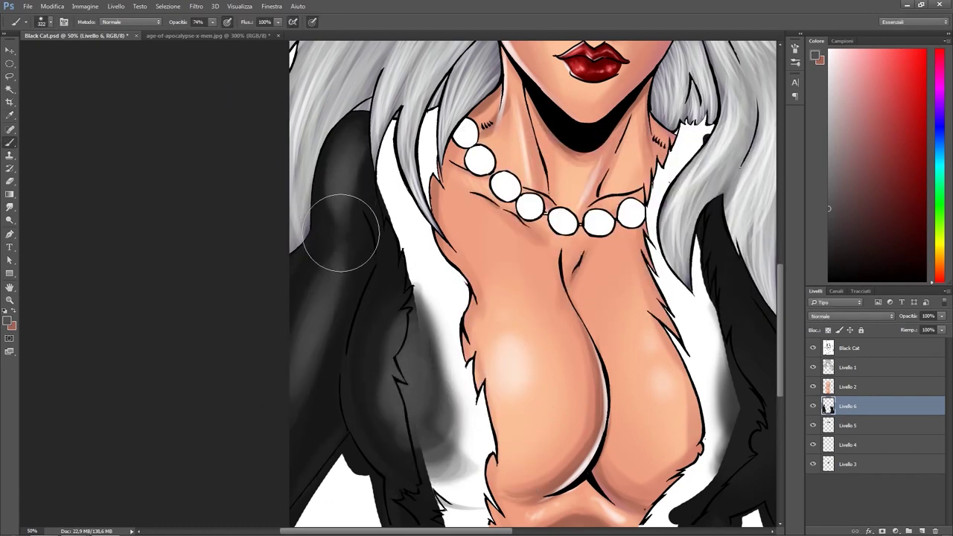
scroll(340, 234, up, 3)
scroll(340, 233, right, 3)
scroll(414, 425, down, 3)
scroll(414, 425, right, 3)
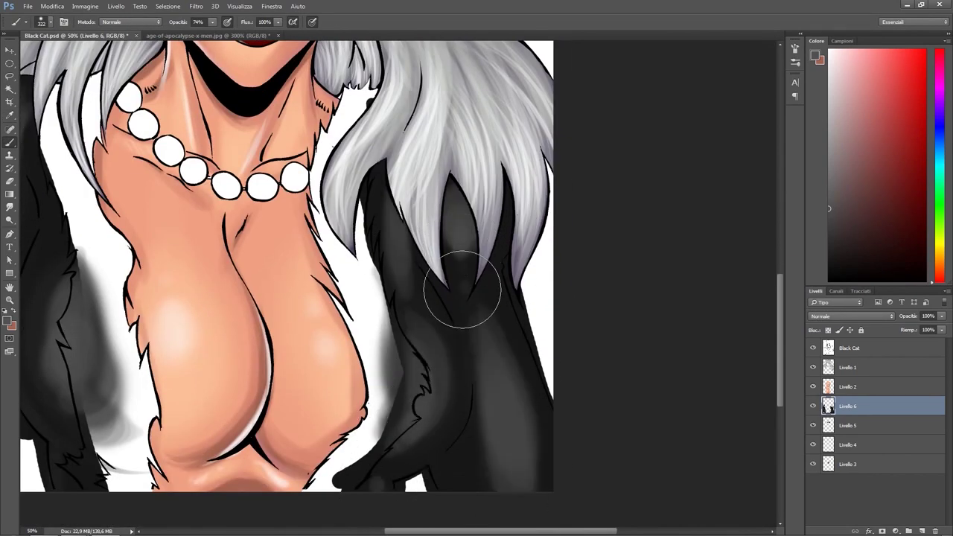
Choose a light grey foreground colour and add narrow streaks and small shine spots to both sleeves with a 108 px brush.
scroll(453, 287, left, 4)
key(bracketleft)
key(bracketleft)
key(bracketleft)
key(Escape)
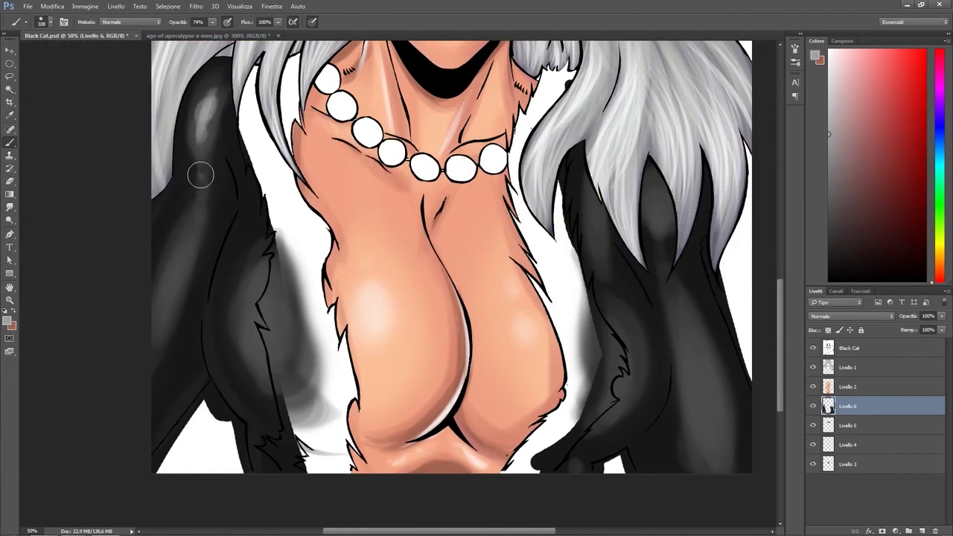
scroll(195, 201, right, 2)
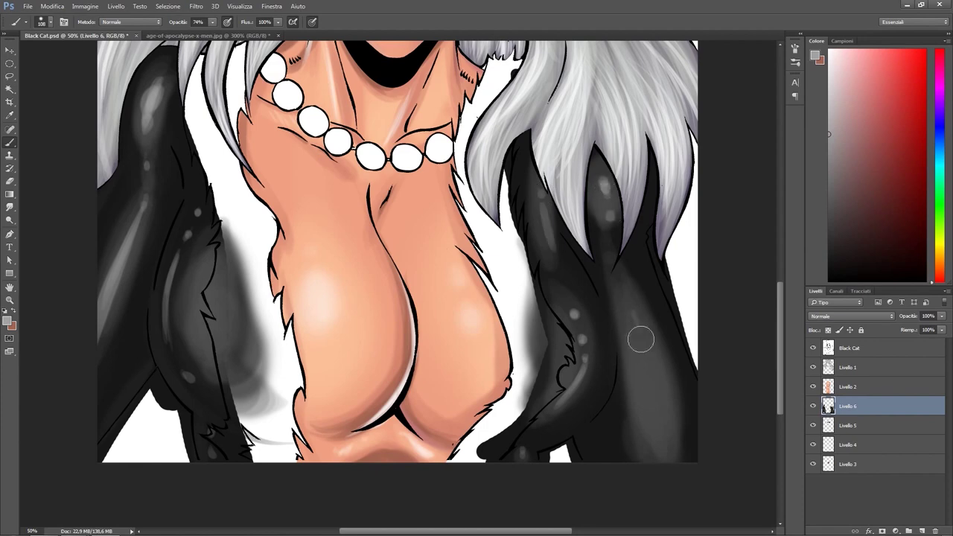
Choose white and paint a rim light along the folds and forearm of the picture's left sleeve with a 52 px brush.
scroll(640, 339, up, 2)
scroll(640, 340, left, 1)
right_click(186, 239)
key(Return)
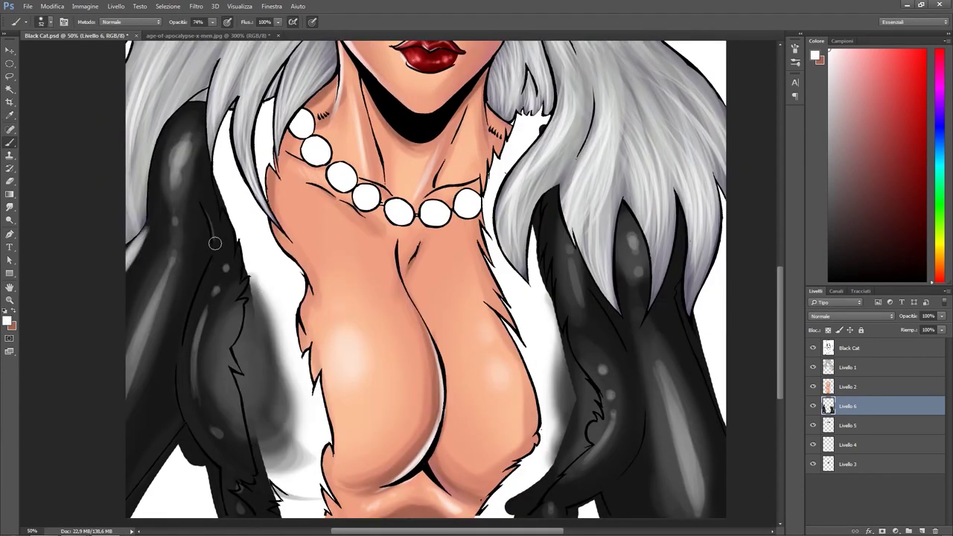
mouse_move(195, 296)
mouse_down()
mouse_move(185, 333)
mouse_move(228, 462)
mouse_up()
scroll(446, 297, down, 3)
scroll(446, 298, left, 2)
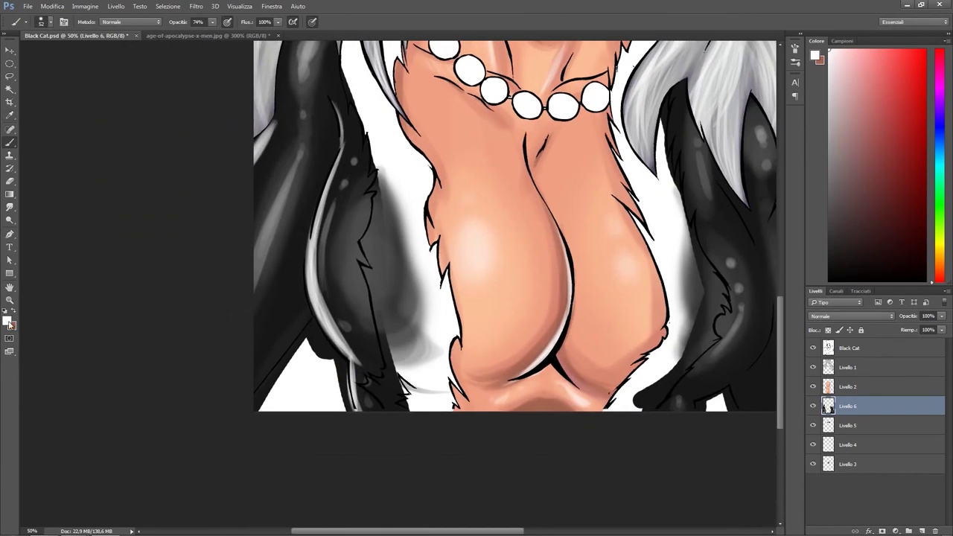
Choose a mid-grey foreground colour and paint soft reflected light on the picture's left sleeve with resized brushes.
right_click(402, 256)
click(8, 320)
key(Return)
right_click(445, 272)
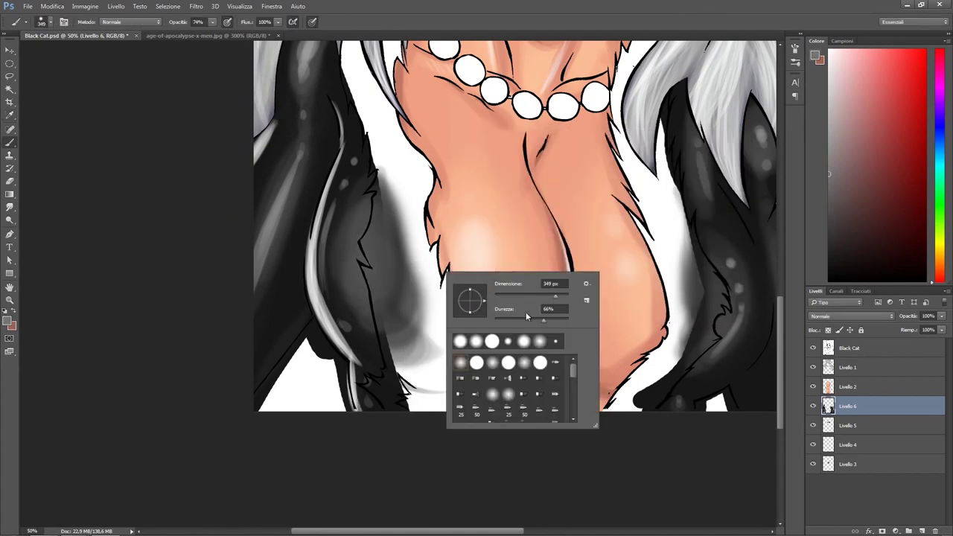
key(Return)
right_click(340, 310)
key(Return)
Adjust the soft brush size and paint grey reflected light along the edges of the picture's right sleeve.
scroll(403, 276, up, 1)
scroll(403, 275, right, 3)
right_click(525, 298)
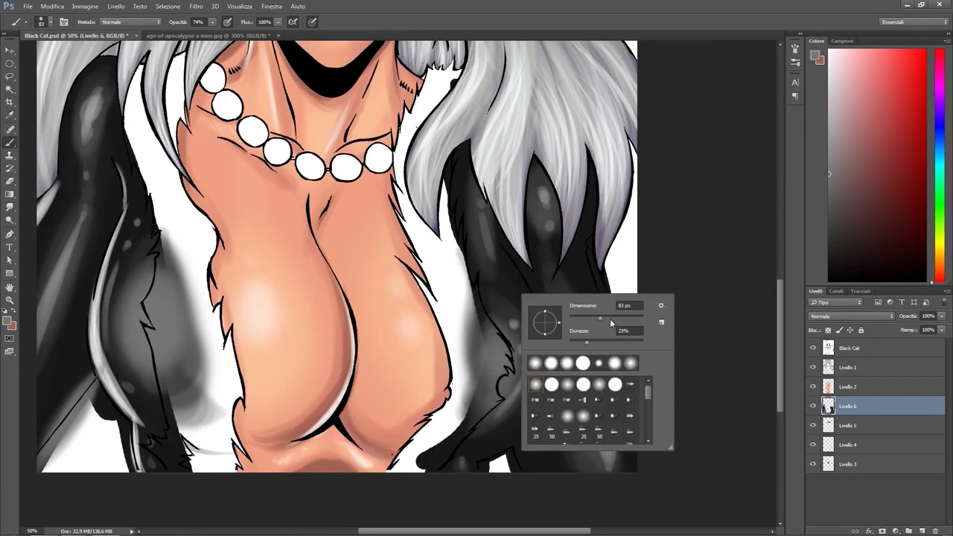
key(Return)
mouse_move(557, 326)
mouse_down()
mouse_move(528, 410)
mouse_move(500, 436)
mouse_up()
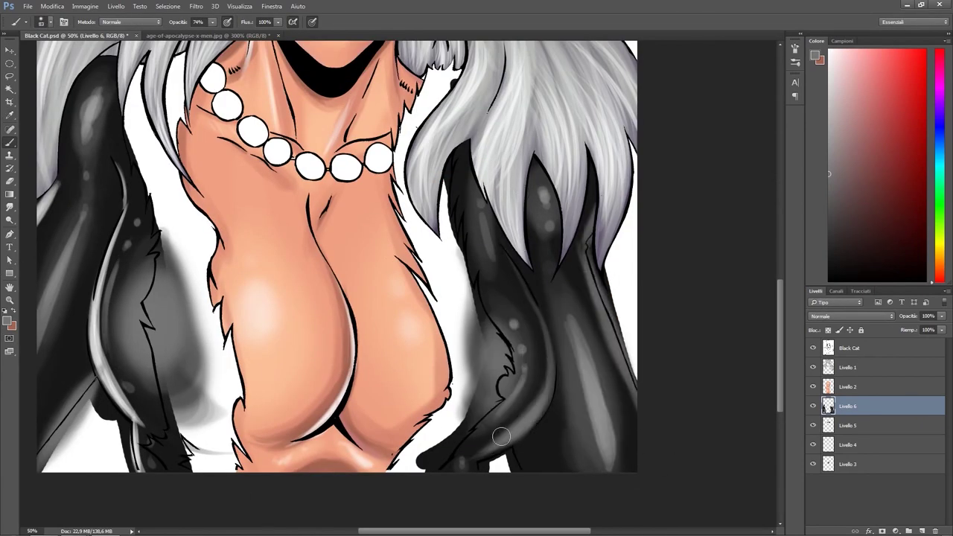
Start a Pen path on the fur edge of the picture's left sleeve, just below the hanging hair strand.
scroll(520, 425, down, 3)
scroll(293, 298, up, 3)
scroll(315, 315, down, 4)
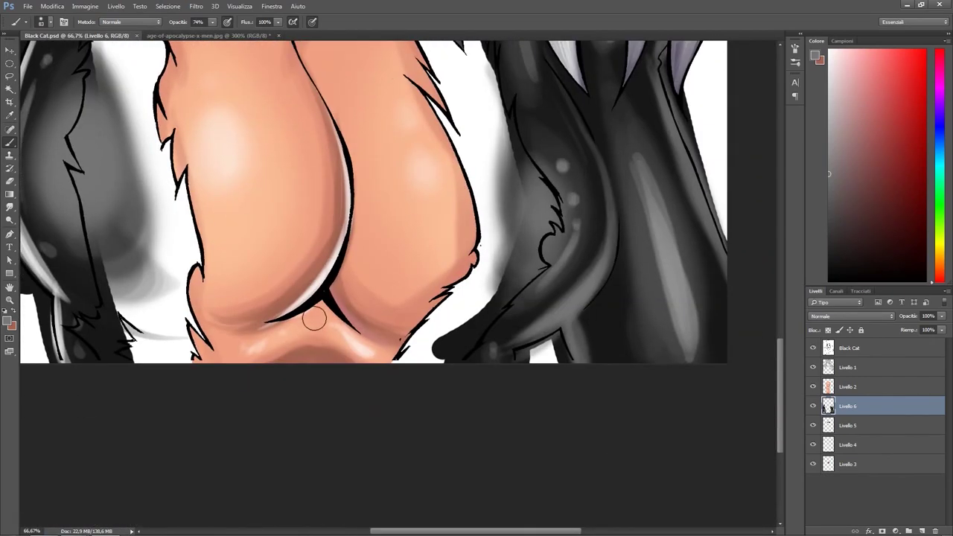
scroll(318, 317, up, 8)
key(p)
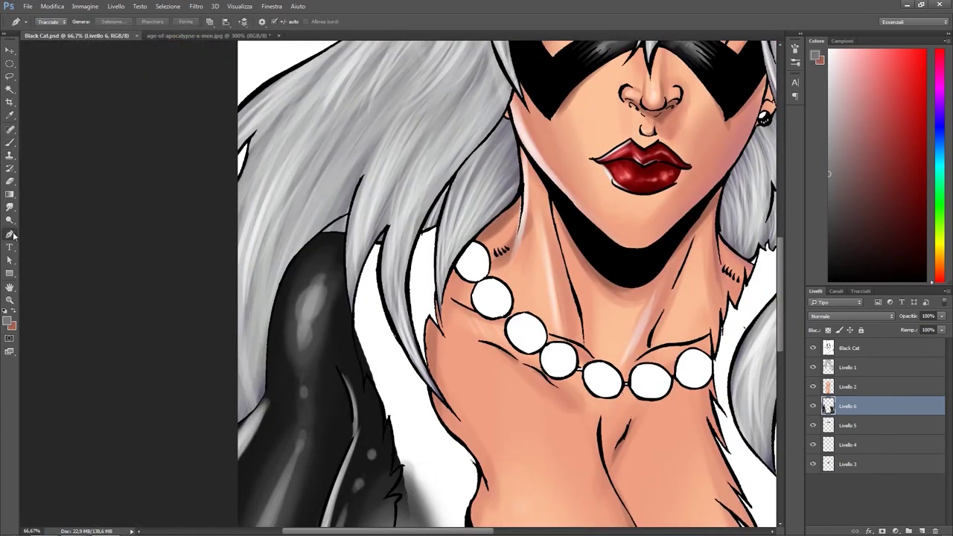
click(301, 256)
click(311, 375)
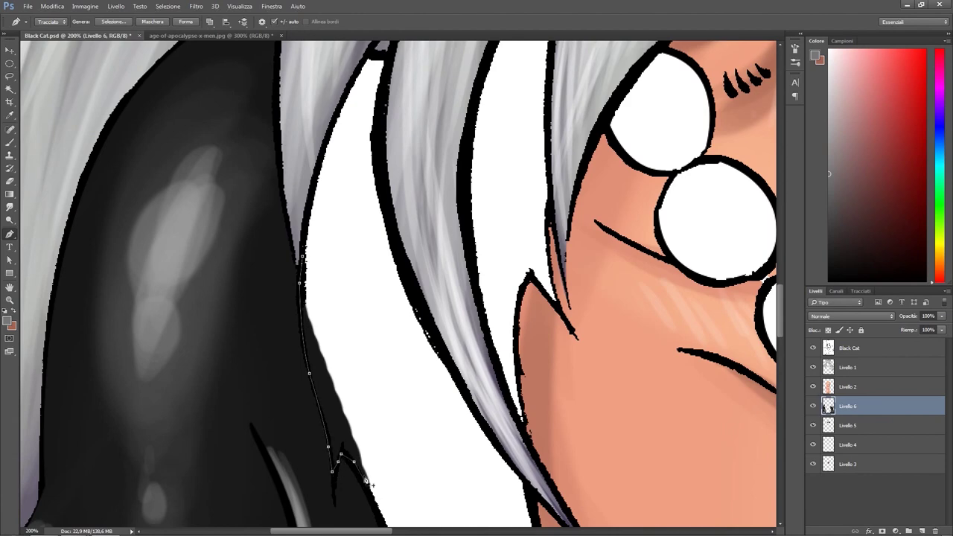
Hide layer Livello 6 and trace the path down the left sleeve's jagged fur edge and cuff to the lower canvas border.
scroll(365, 482, down, 5)
key(ctrl+comma)
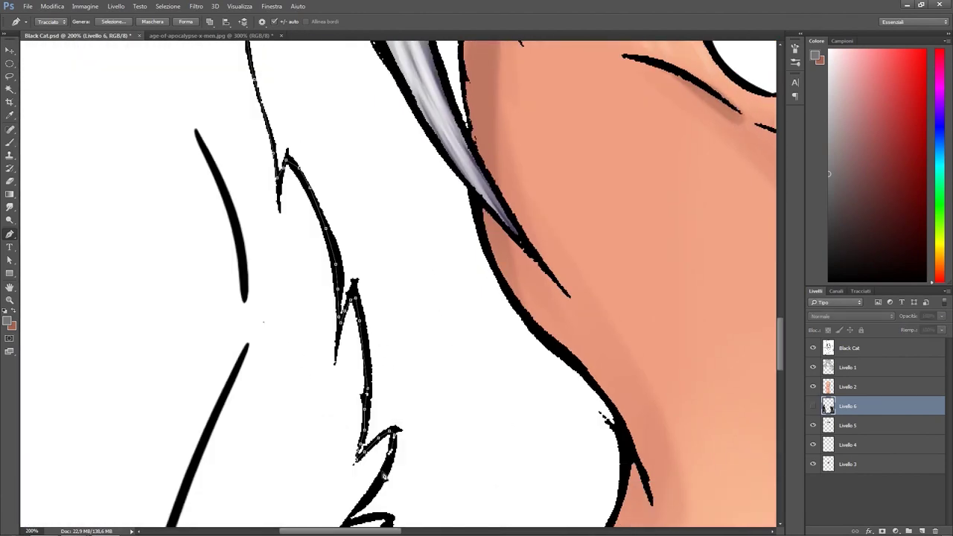
scroll(398, 297, down, 5)
drag(360, 328, 305, 374)
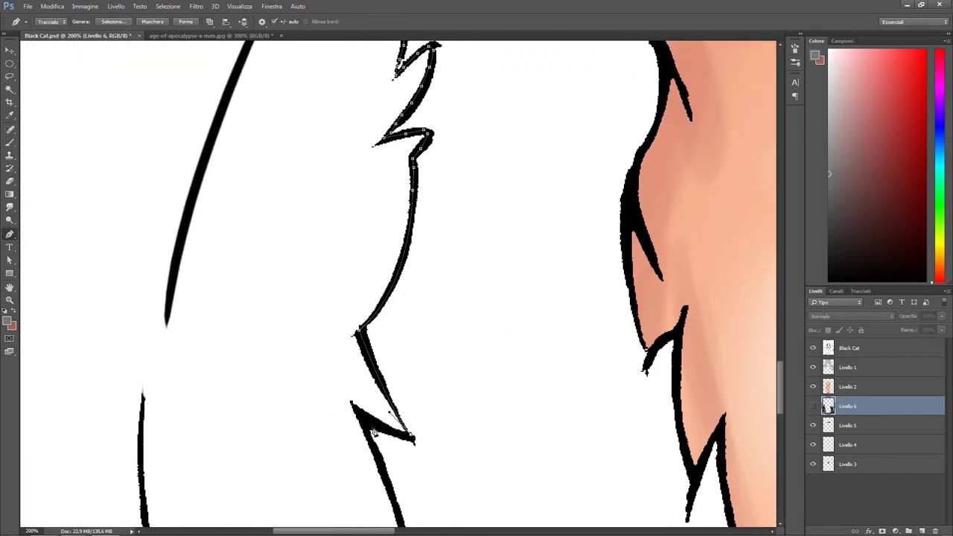
scroll(363, 419, down, 5)
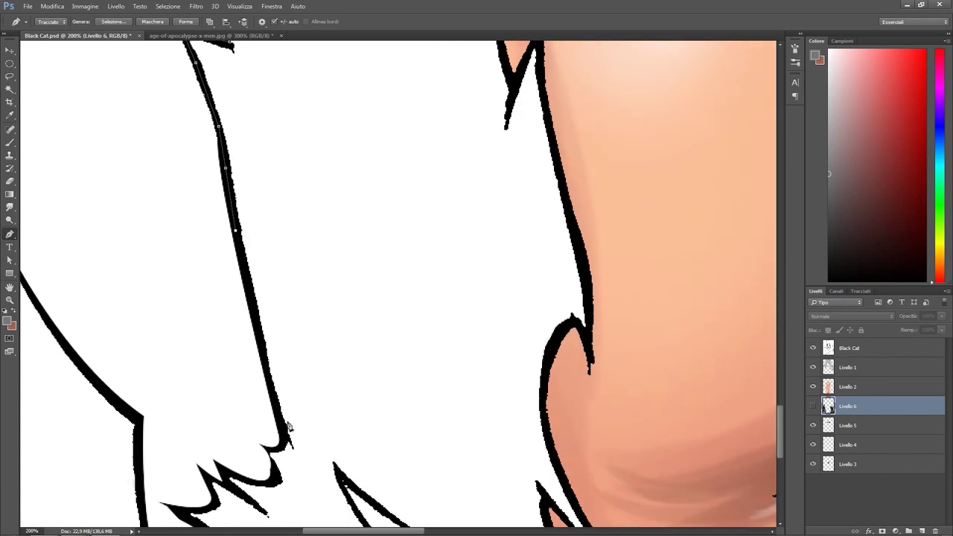
scroll(217, 512, down, 5)
drag(266, 408, 261, 461)
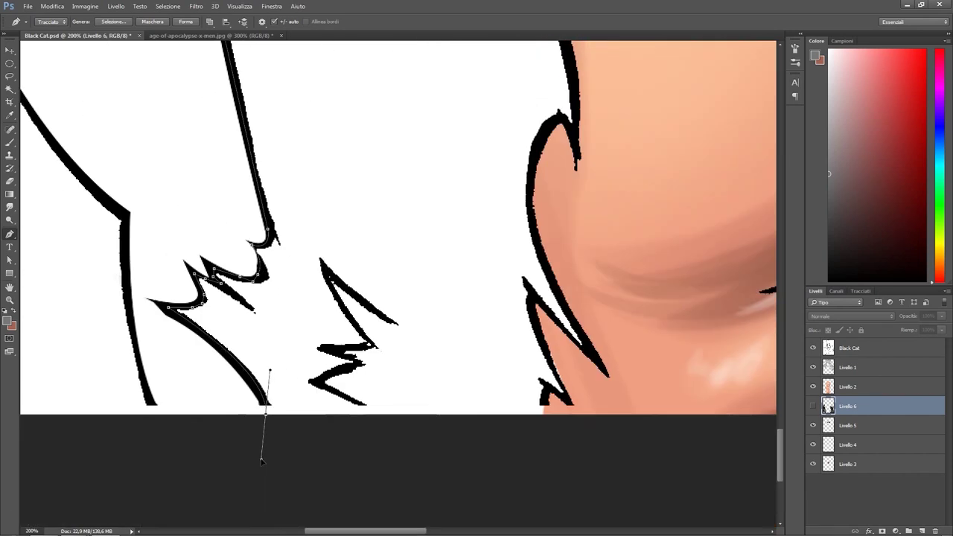
Extend the path outside the lower canvas border across to the base of the picture's right sleeve.
click(812, 405)
scroll(393, 448, right, 5)
click(324, 454)
click(418, 443)
click(474, 435)
click(847, 386)
key(j)
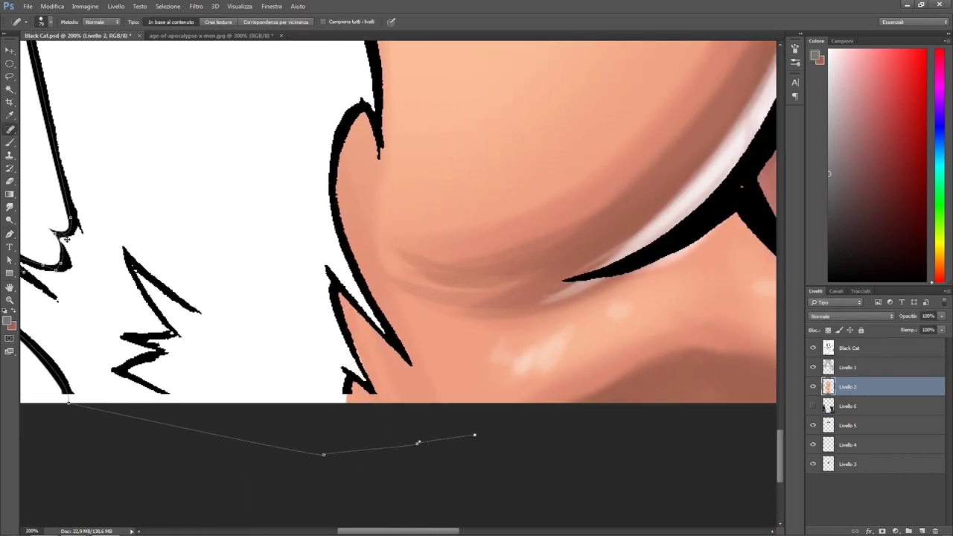
key(p)
scroll(484, 436, right, 10)
click(506, 425)
click(529, 393)
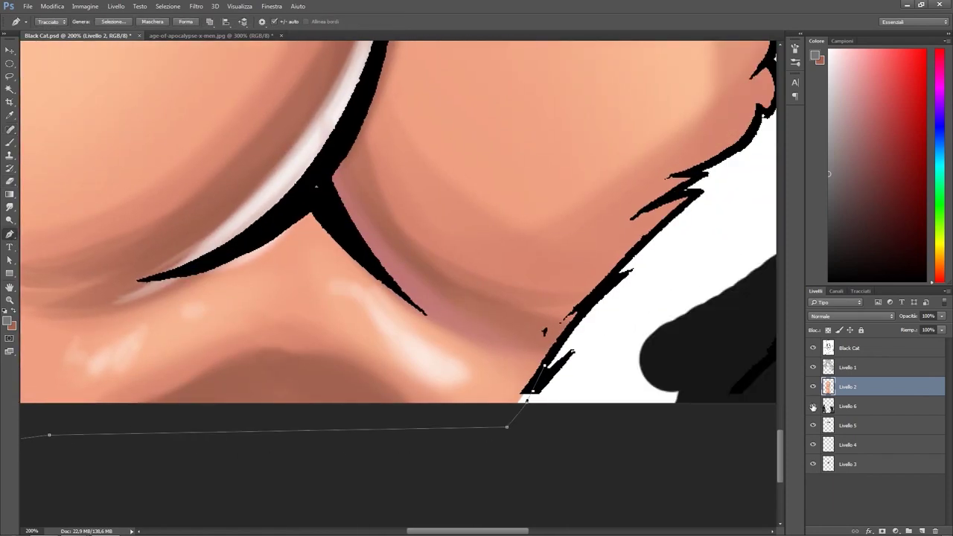
Trace the path up the jagged fur edge of the picture's right sleeve to the hair.
mouse_move(481, 504)
mouse_down()
mouse_move(331, 466)
mouse_move(160, 485)
mouse_up()
drag(461, 223, 365, 327)
drag(536, 186, 454, 313)
drag(490, 332, 524, 311)
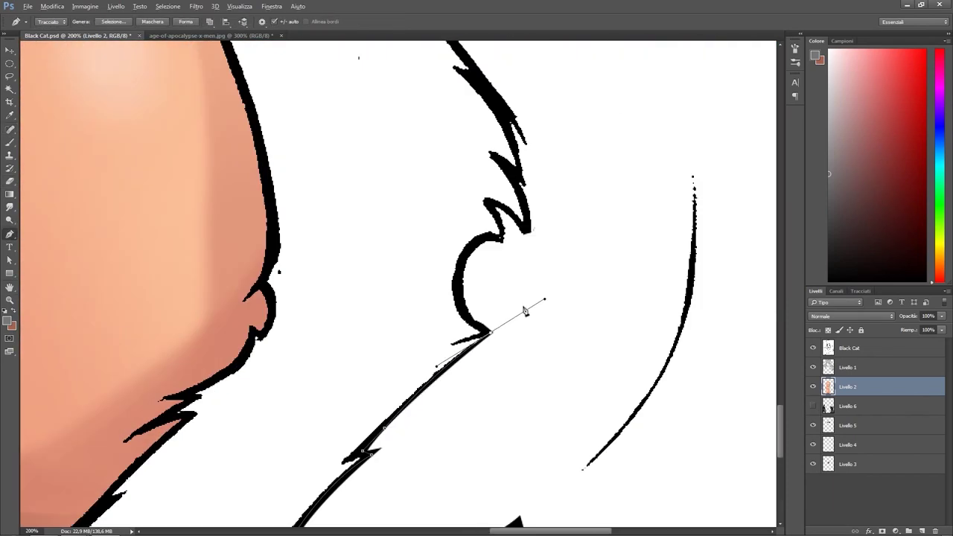
drag(523, 173, 530, 501)
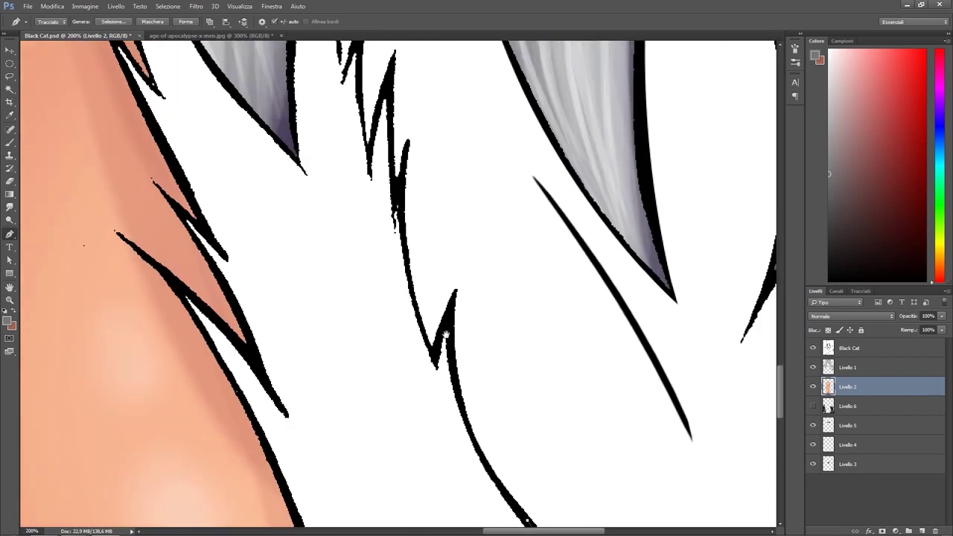
drag(462, 372, 409, 350)
drag(402, 268, 411, 140)
drag(348, 139, 357, 296)
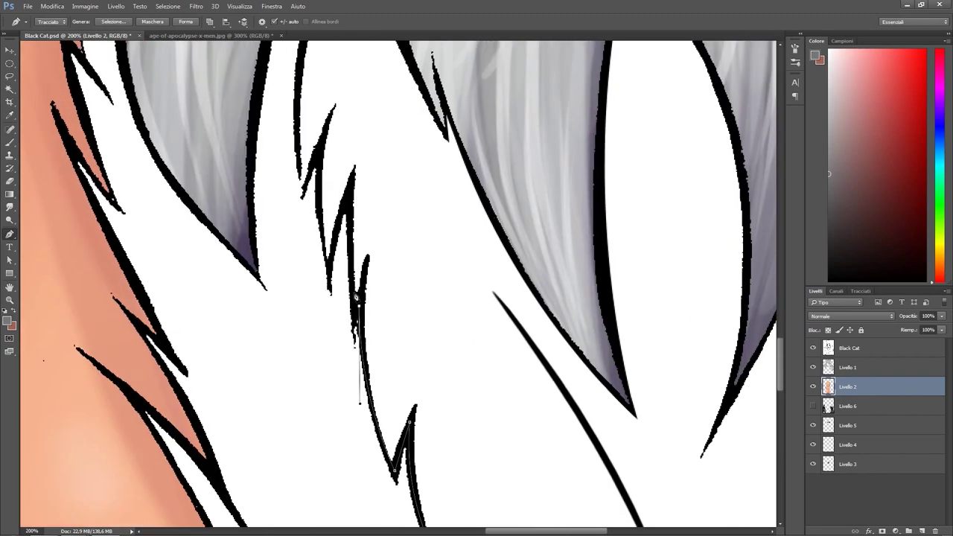
scroll(305, 199, down, 5)
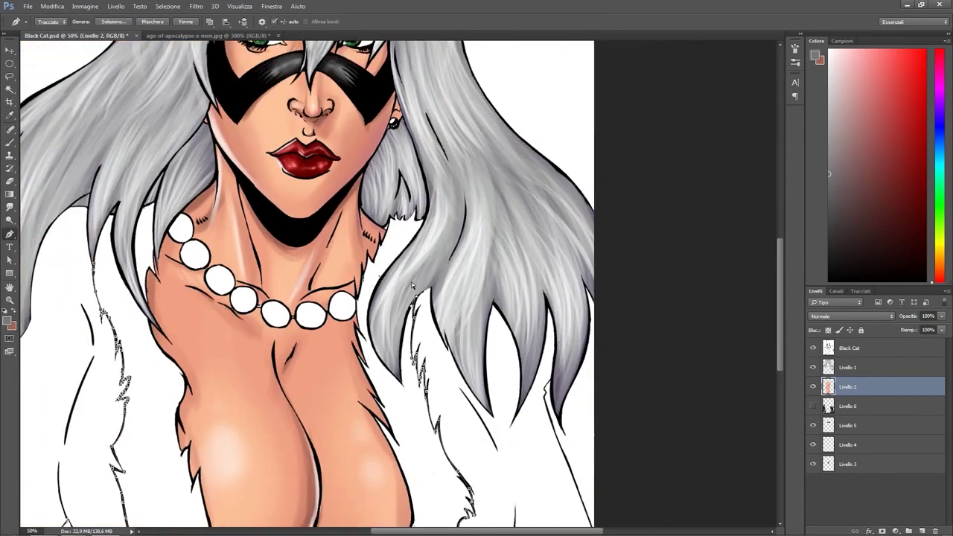
Continue the path down the right sleeve's outer edge, around outside the canvas and back up the left sleeve's contour.
drag(412, 285, 406, 285)
scroll(330, 199, up, 2)
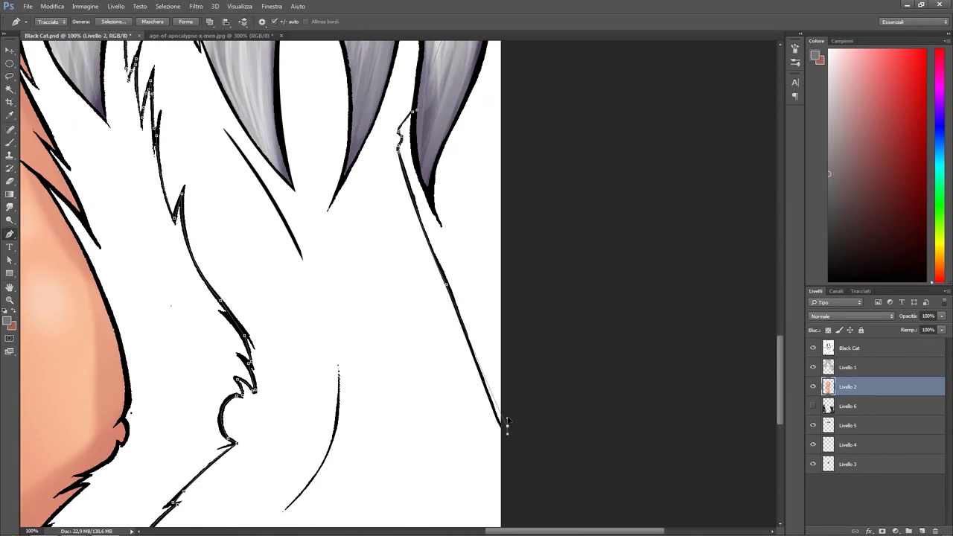
scroll(496, 366, down, 5)
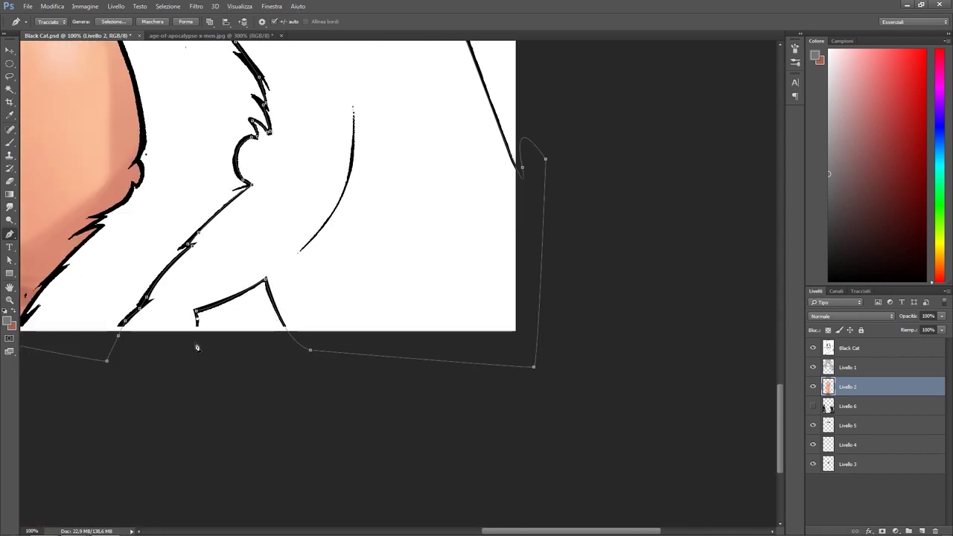
scroll(198, 347, left, 5)
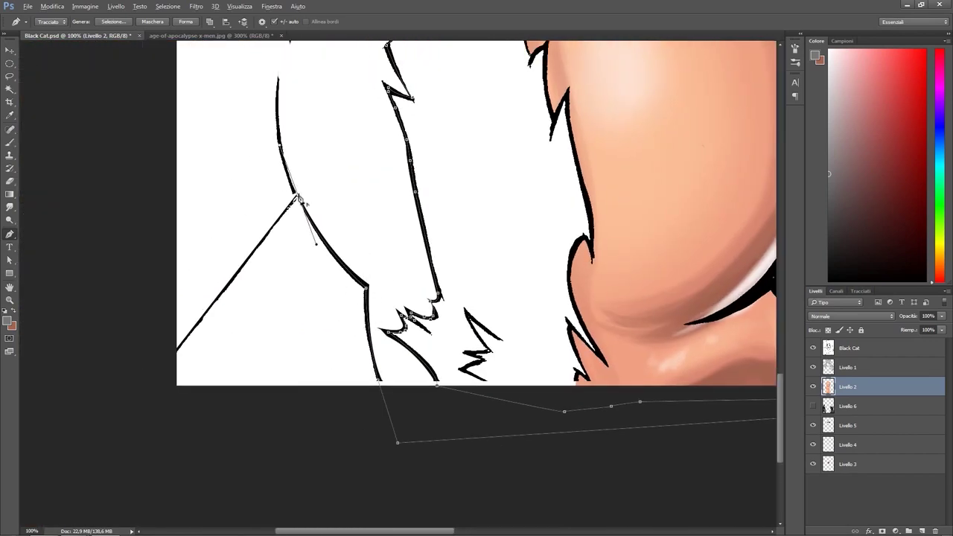
Complete the sleeve path and use it to clear the grey paint that spills outside the sleeves on Livello 6.
key(ctrl+minus)
key(ctrl+minus)
key(ctrl+minus)
key(ctrl+minus)
click(822, 407)
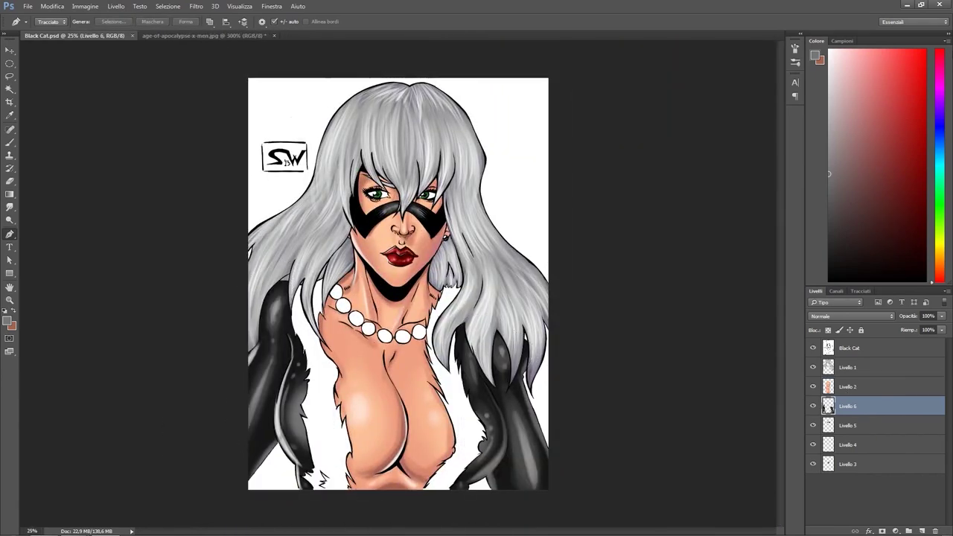
Add a new layer above the line art and place small white elliptical highlights on both green irises.
key(ctrl+plus)
key(ctrl+plus)
key(ctrl+plus)
key(ctrl+plus)
scroll(402, 283, up, 5)
key(m)
key(ctrl+shift+alt+n)
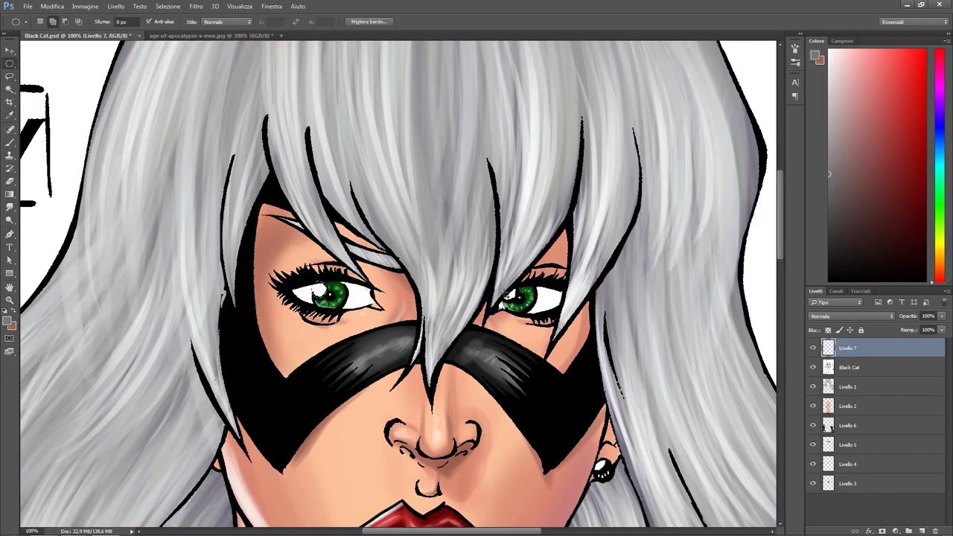
drag(500, 286, 501, 287)
key(b)
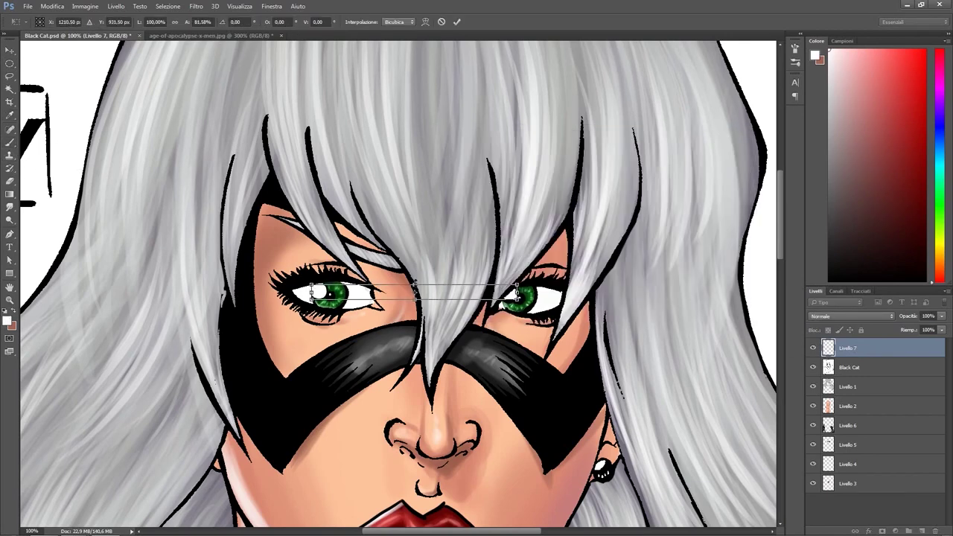
Give the eye highlight layer a Screen-mode outer glow and soften the highlights with a blur filter.
double_click(915, 347)
scroll(537, 256, down, 2)
click(458, 361)
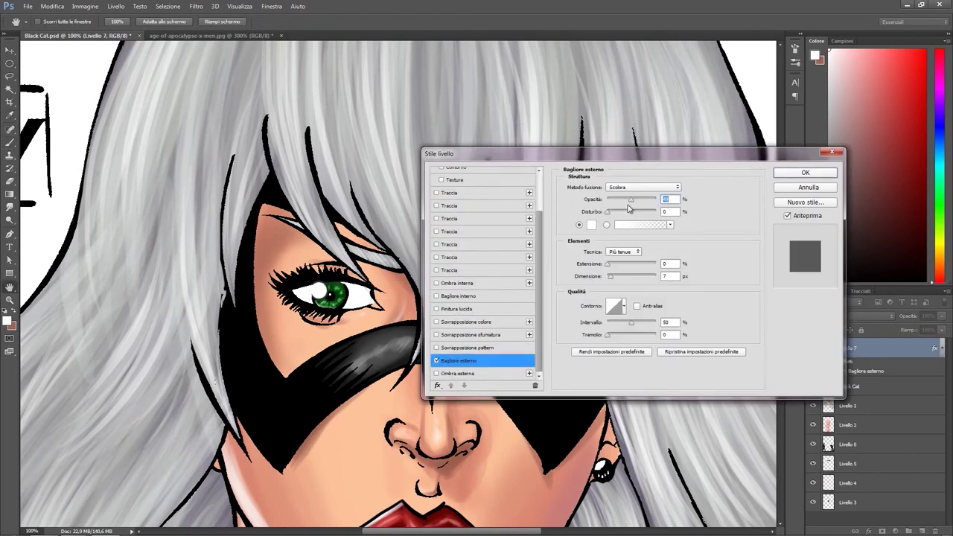
key(Return)
click(196, 6)
click(372, 297)
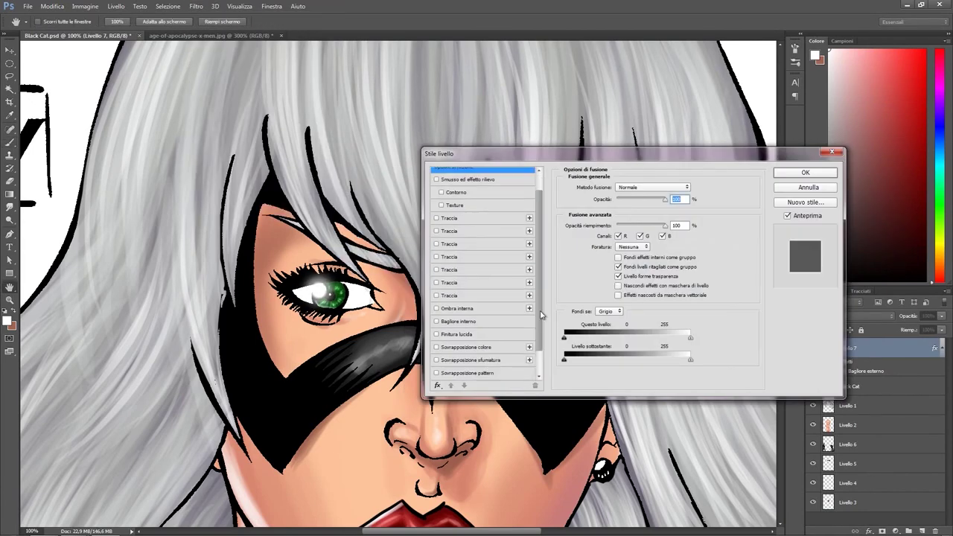
click(804, 173)
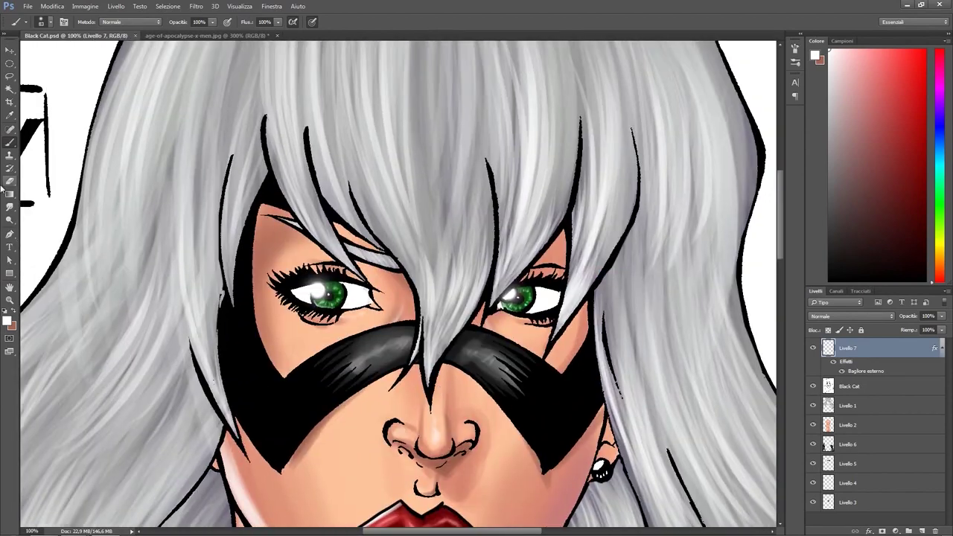
Add a new layer at the base of the layer stack and paint the whites of both eyes grey (#a1a1a1).
key(e)
click(846, 406)
click(827, 445)
click(848, 463)
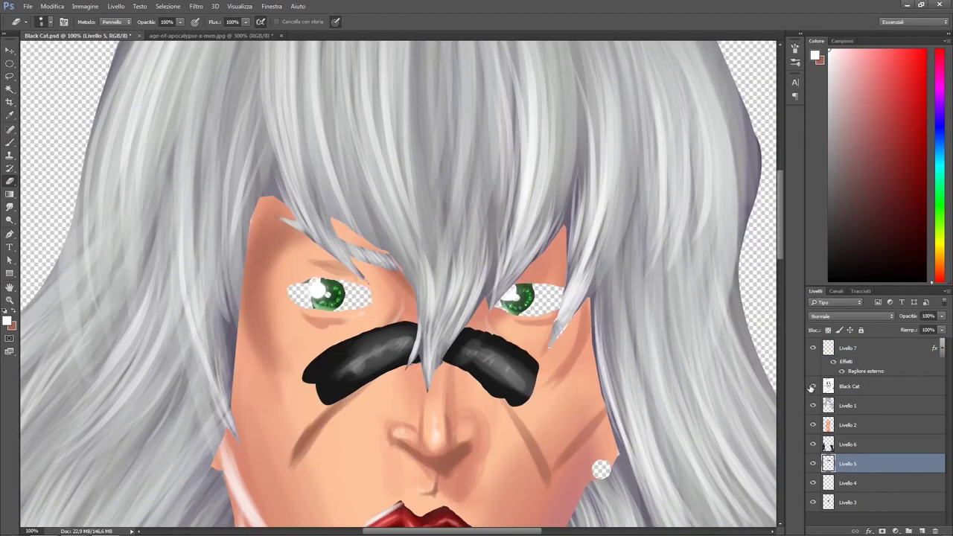
click(848, 483)
key(b)
click(7, 321)
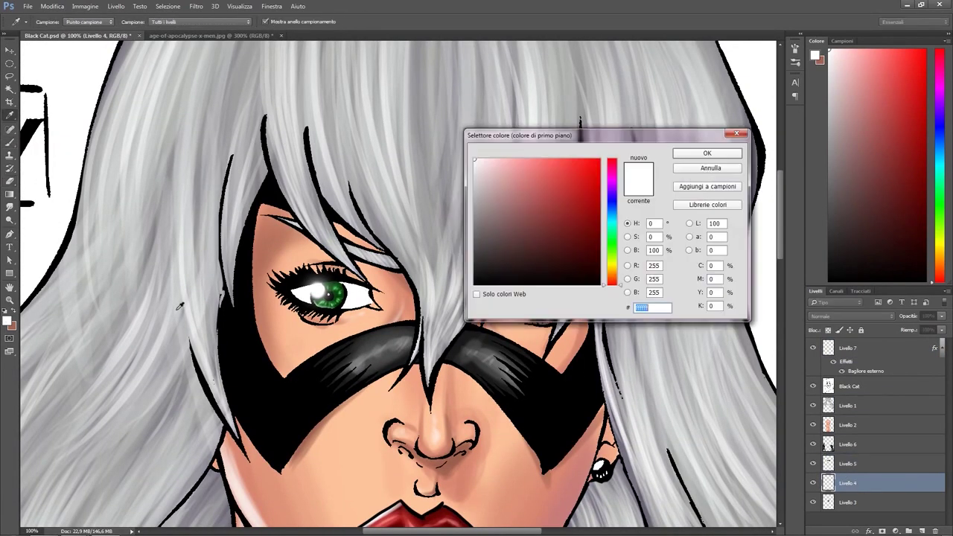
click(702, 153)
click(921, 530)
drag(530, 296, 559, 300)
drag(294, 294, 368, 298)
Brighten the centres of both eye whites with a lighter grey and white, using the brush at 74% opacity.
click(8, 320)
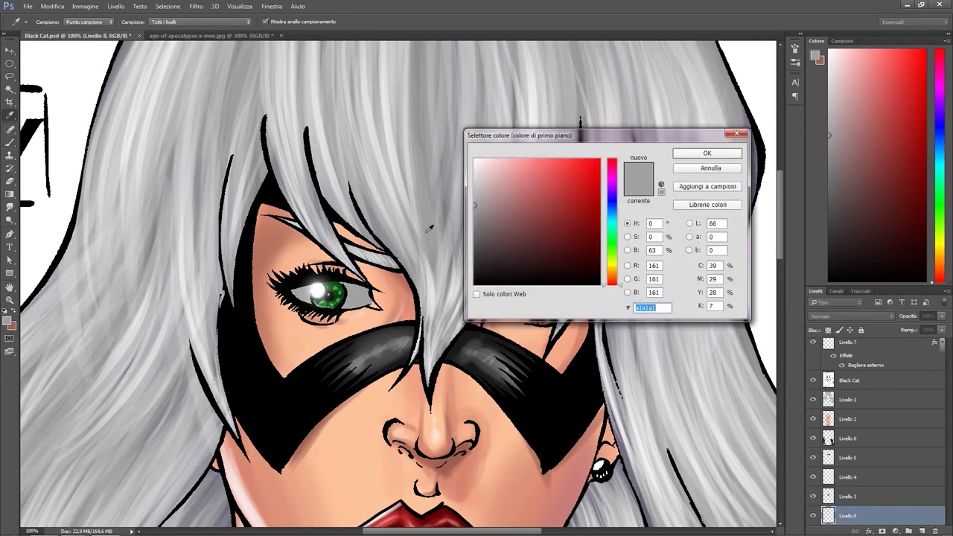
click(480, 171)
click(702, 154)
click(212, 21)
mouse_move(216, 35)
mouse_down()
mouse_move(197, 35)
mouse_move(226, 34)
mouse_up()
click(7, 321)
click(702, 153)
click(213, 22)
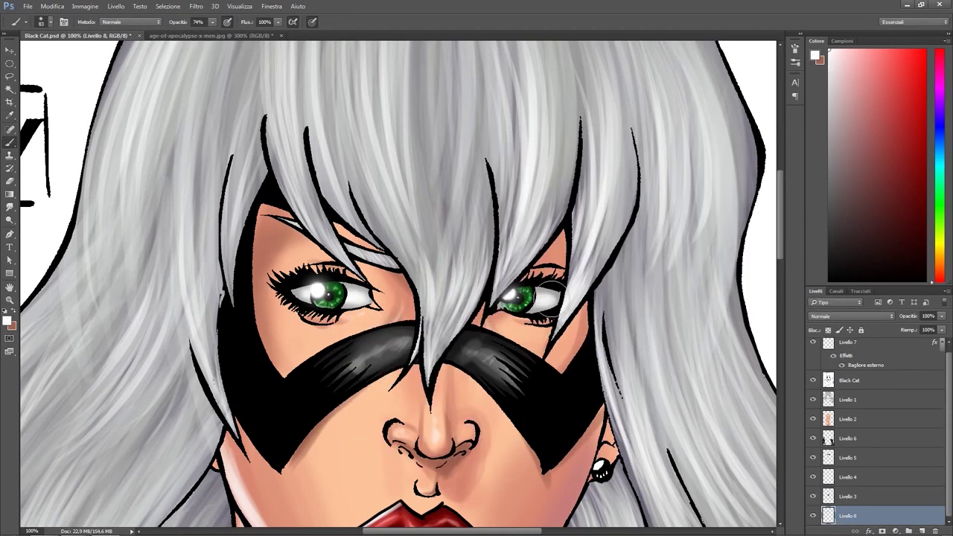
Choose a dark gold colour and paint the necklace beads and the earring on a new layer.
scroll(312, 290, down, 3)
scroll(402, 379, up, 2)
key(i)
click(8, 321)
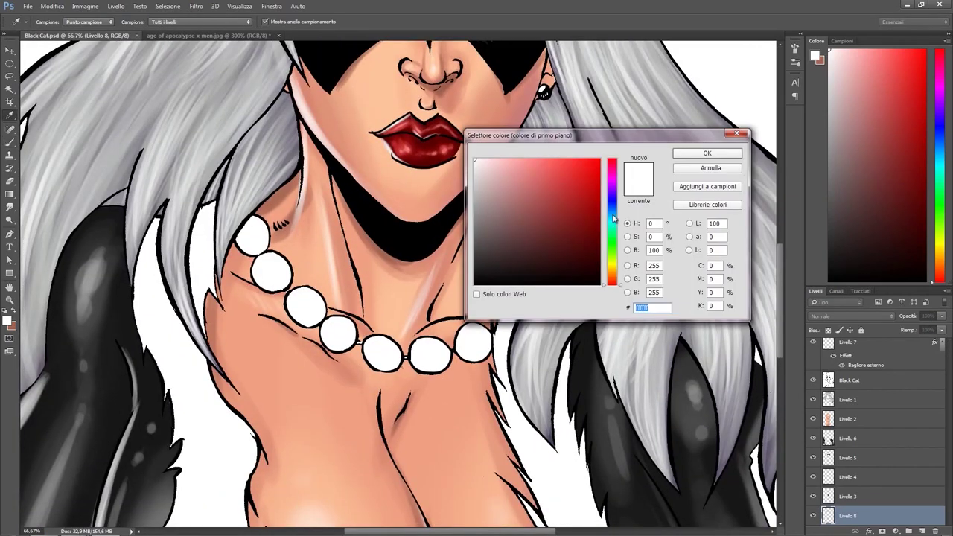
click(609, 241)
key(Return)
key(ctrl+shift+alt+n)
key(b)
mouse_move(251, 232)
mouse_down()
mouse_move(329, 300)
mouse_move(398, 389)
mouse_move(449, 342)
mouse_move(480, 346)
mouse_up()
scroll(480, 346, down, 2)
scroll(476, 342, up, 2)
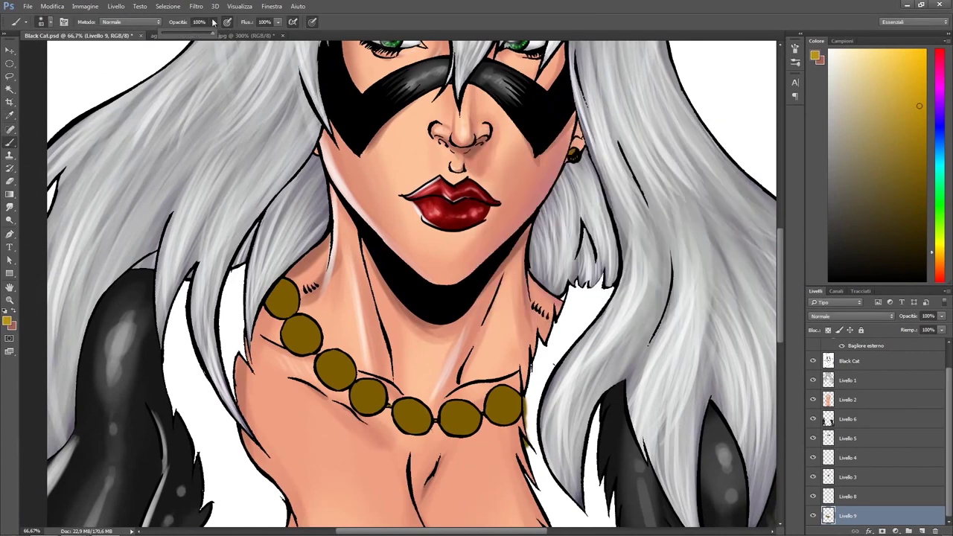
Paint brighter gold centres and yellow highlights on the necklace beads with the brush at 58% opacity.
right_click(405, 269)
key(Escape)
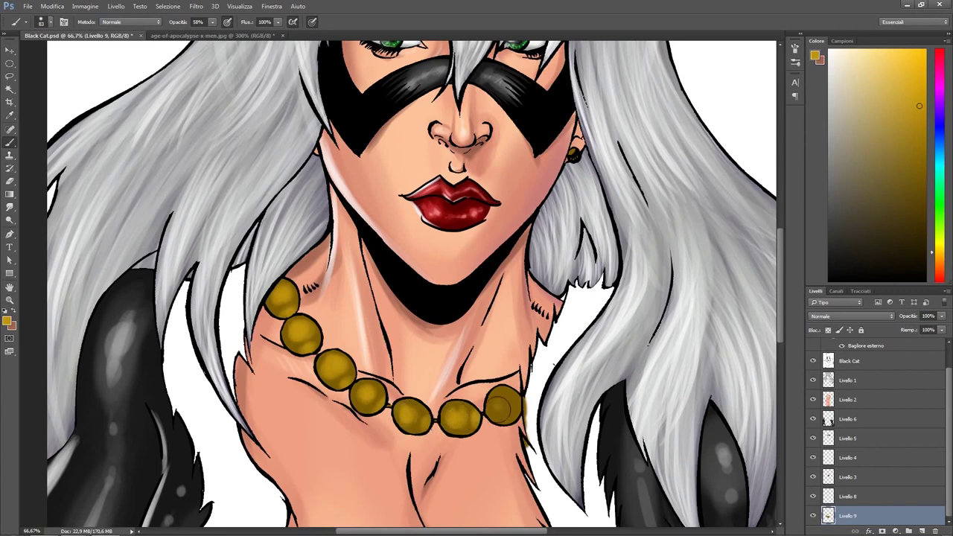
alt+click(283, 297)
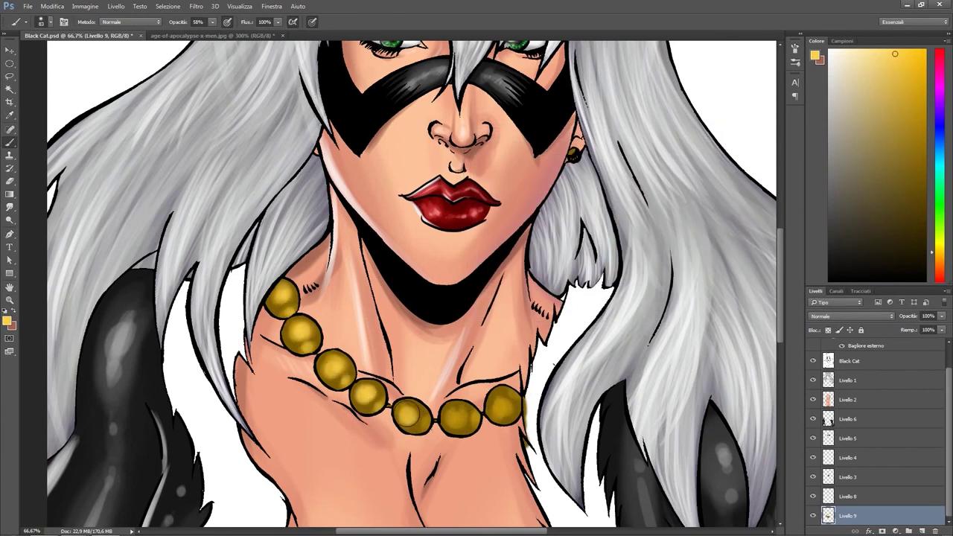
Choose a pale cream colour and paint a thin rim light along one edge of each necklace bead.
alt+shift+right_click(512, 397)
key(ctrl+plus)
key(ctrl+plus)
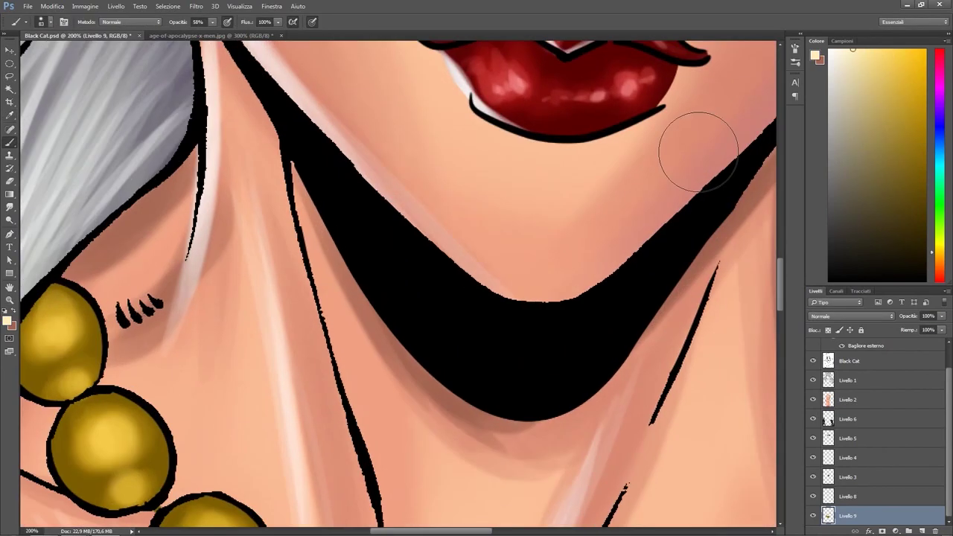
drag(59, 468, 164, 313)
drag(352, 470, 401, 336)
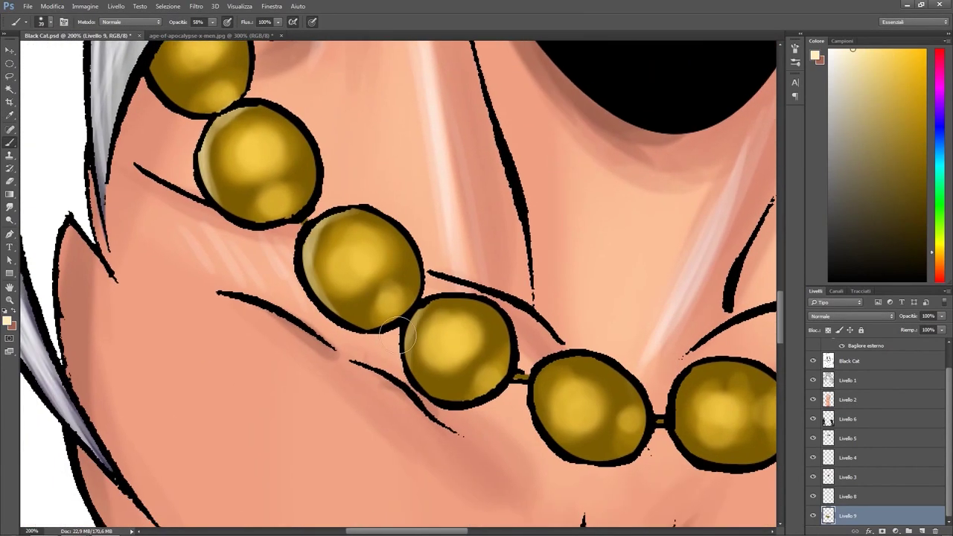
mouse_move(565, 357)
mouse_down()
mouse_move(616, 346)
mouse_move(511, 372)
mouse_move(634, 304)
mouse_up()
Set the brush to Linear Dodge mode at 114 px and add glowing highlights to the necklace beads.
click(130, 22)
click(141, 113)
click(181, 165)
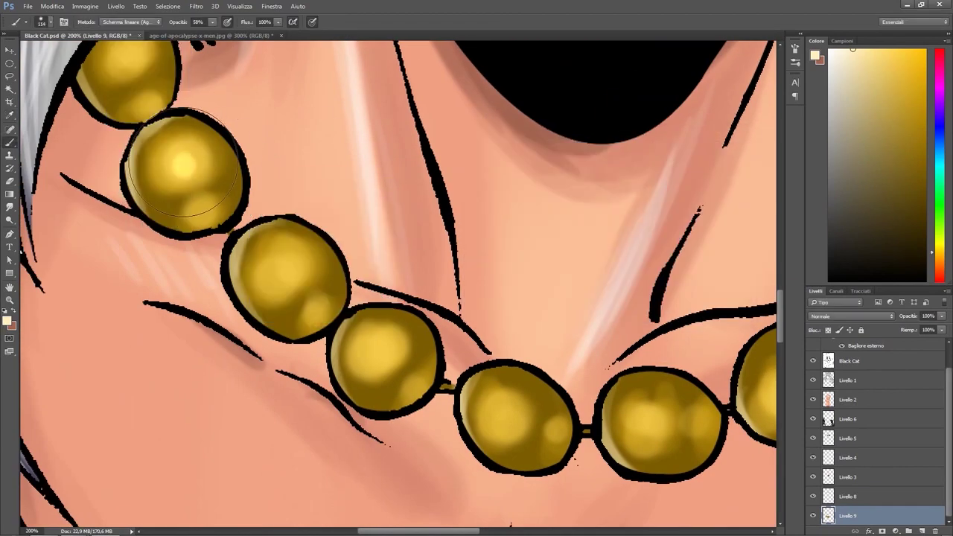
mouse_move(148, 103)
mouse_down()
mouse_move(197, 207)
mouse_move(167, 178)
mouse_up()
drag(310, 298, 283, 240)
click(308, 339)
drag(308, 336, 259, 229)
click(365, 318)
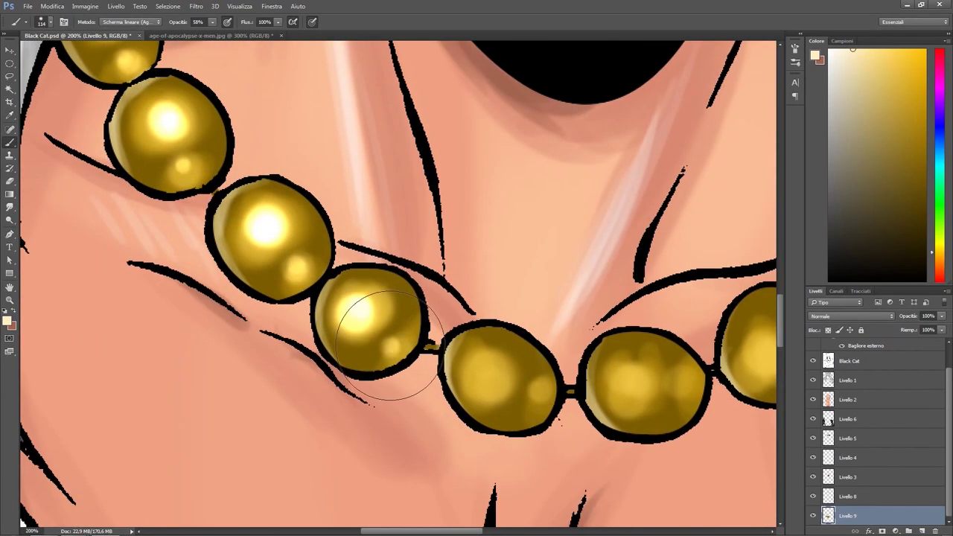
click(487, 376)
click(537, 391)
mouse_move(629, 391)
mouse_down()
mouse_move(689, 380)
mouse_move(566, 383)
mouse_up()
click(549, 379)
key(ctrl+0)
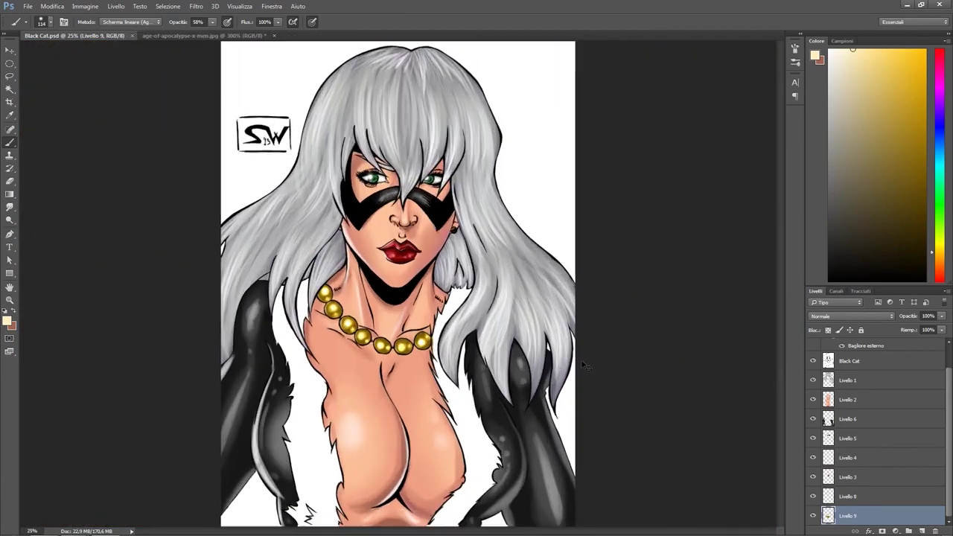
Set the foreground colour to neutral grey b0b0b0.
key(ctrl+plus)
key(ctrl+plus)
key(ctrl+plus)
key(ctrl+plus)
key(ctrl+minus)
key(ctrl+minus)
click(8, 321)
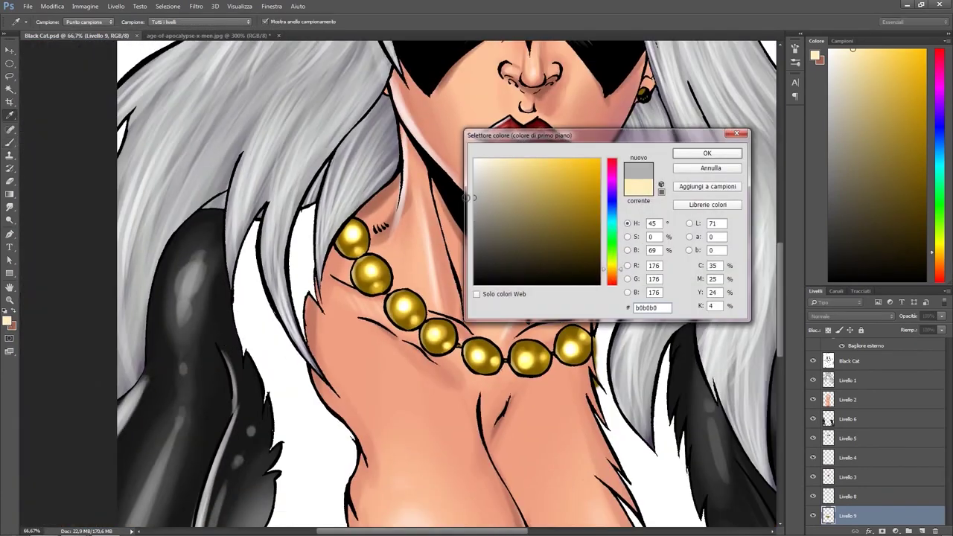
click(695, 153)
Fill the coat's fur trim on both sides with flat grey on a new layer at 100% brush opacity.
click(921, 531)
mouse_move(848, 496)
mouse_down()
mouse_move(879, 509)
mouse_move(878, 521)
mouse_up()
key(shift+alt+n)
key(0)
drag(247, 223, 298, 439)
scroll(313, 260, down, 5)
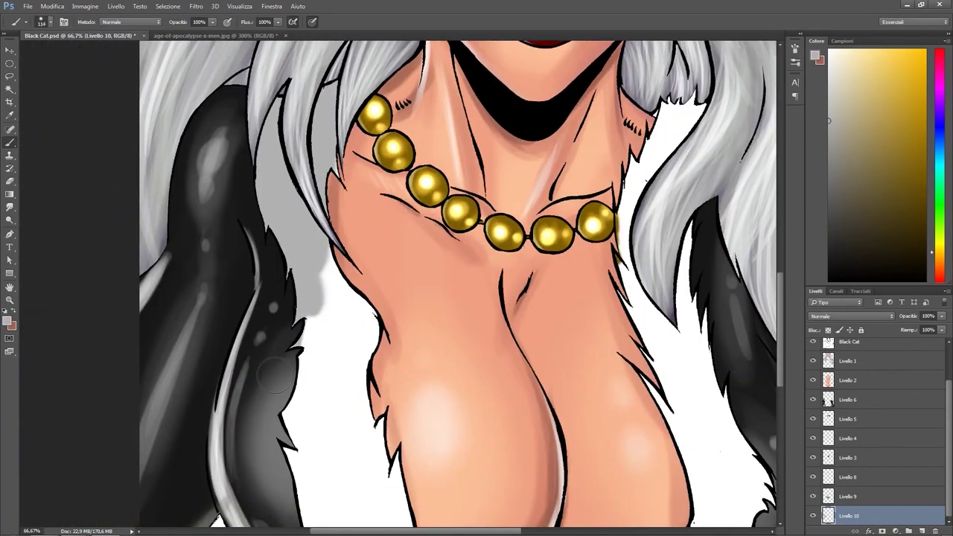
mouse_move(297, 246)
mouse_down()
mouse_move(324, 355)
mouse_move(362, 436)
mouse_up()
mouse_move(676, 416)
mouse_down()
mouse_move(329, 464)
mouse_move(362, 382)
mouse_move(316, 123)
mouse_up()
Erase the gold overspill beside the last necklace bead on Livello 9.
scroll(320, 122, up, 5)
key(ctrl+plus)
key(ctrl+plus)
scroll(320, 223, down, 3)
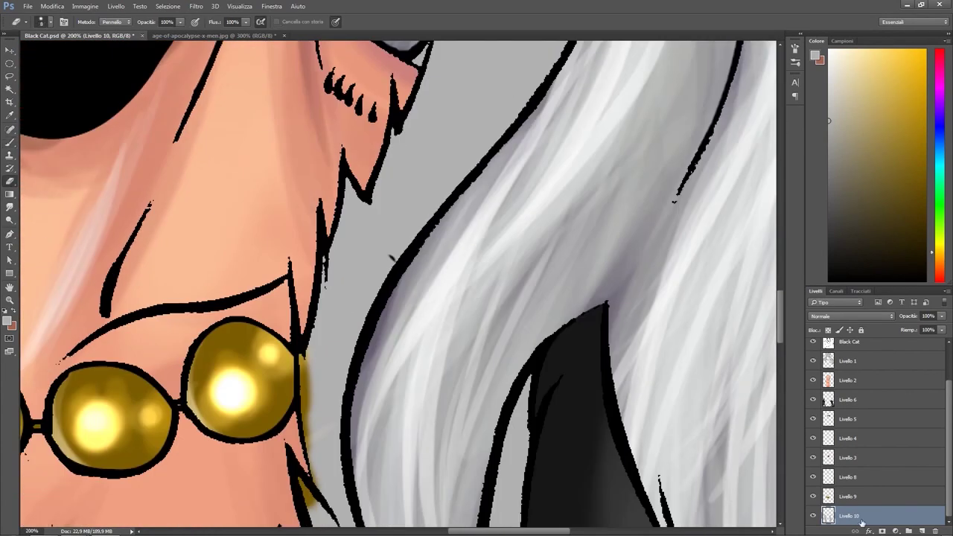
key(alt+bracketright)
key(e)
key(ctrl+0)
key(ctrl+plus)
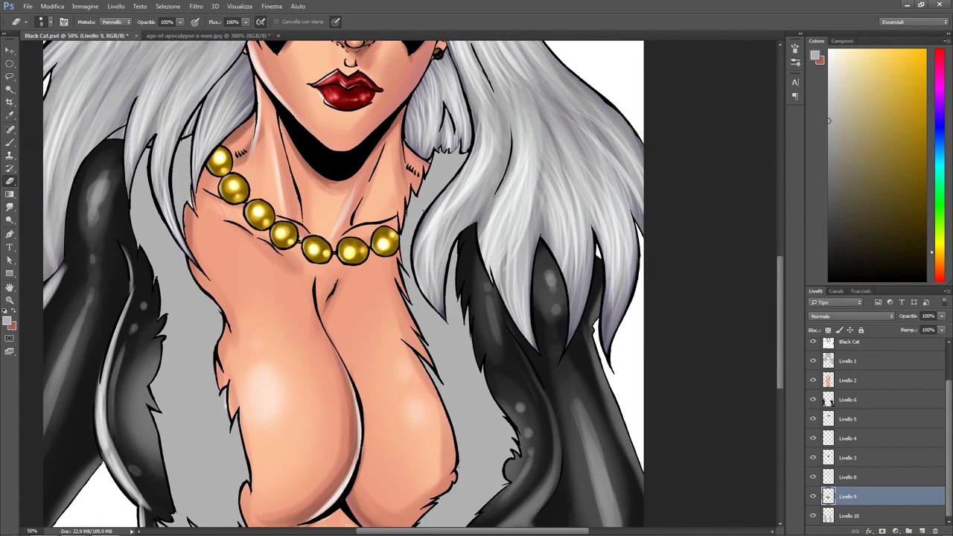
Paint light grey fur strokes down the left fur trim with the brush at 69% opacity.
key(b)
click(211, 22)
drag(206, 28, 192, 34)
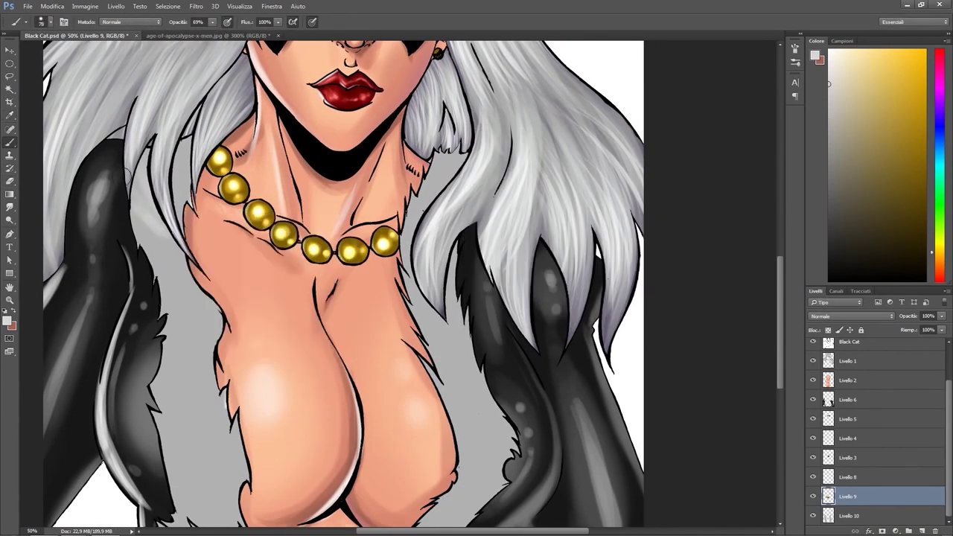
drag(151, 280, 185, 235)
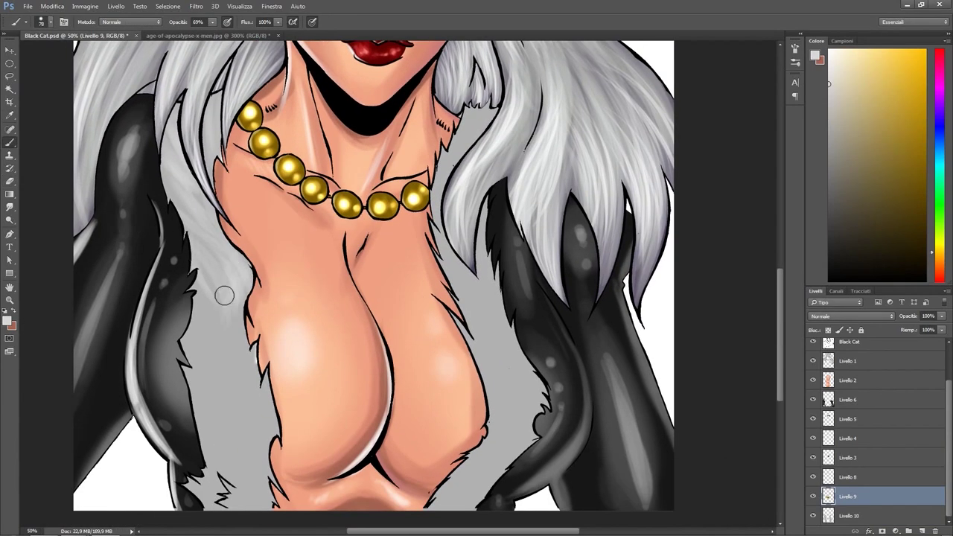
drag(227, 332, 223, 372)
drag(230, 283, 277, 221)
drag(298, 341, 255, 420)
drag(248, 340, 328, 317)
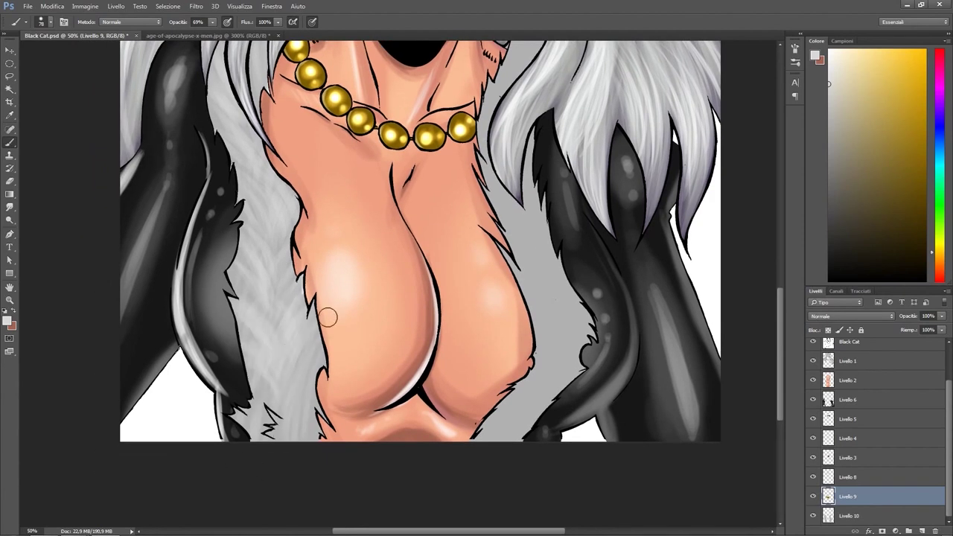
Reduce the brush to 19 px and add finer light grey hairs along the left fur trim.
click(7, 321)
click(691, 154)
right_click(325, 283)
key(ctrl+plus)
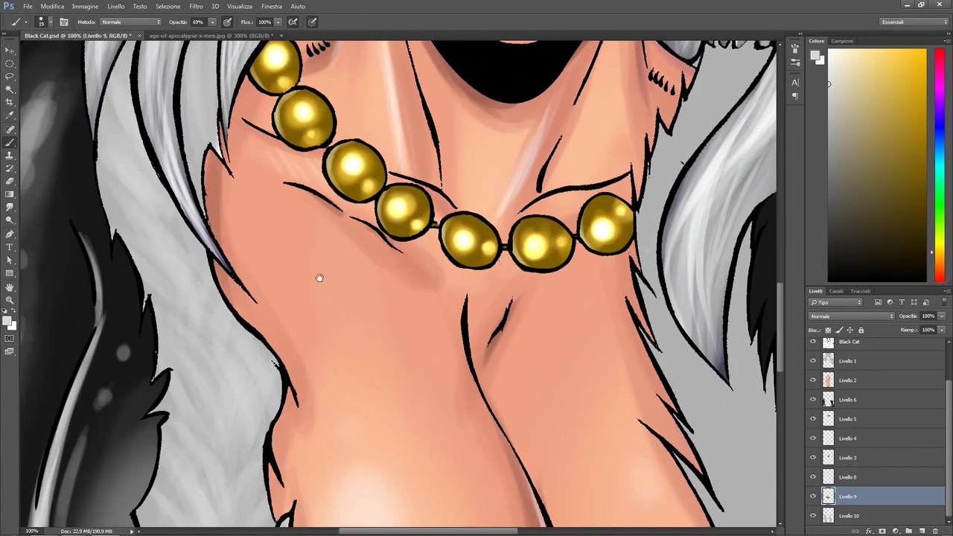
scroll(205, 361, up, 1)
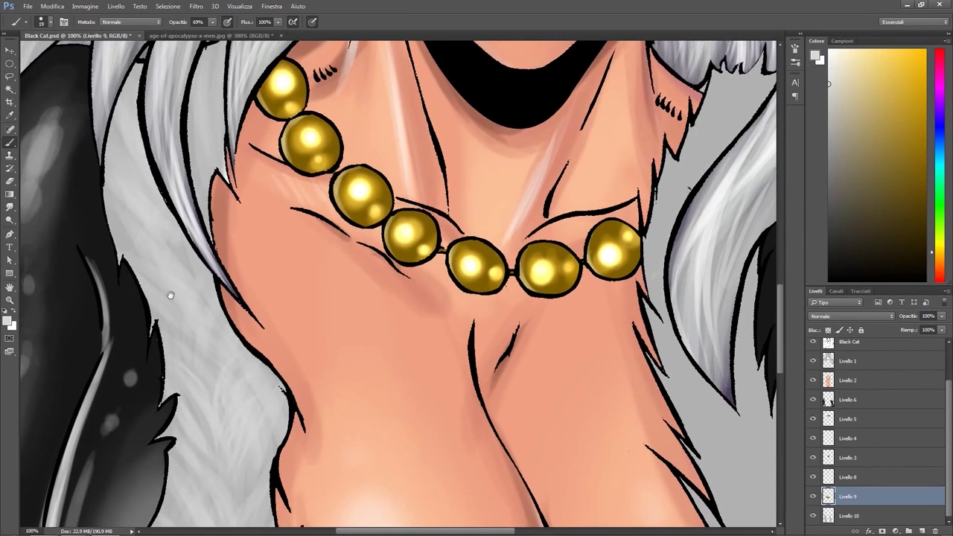
key(ctrl+minus)
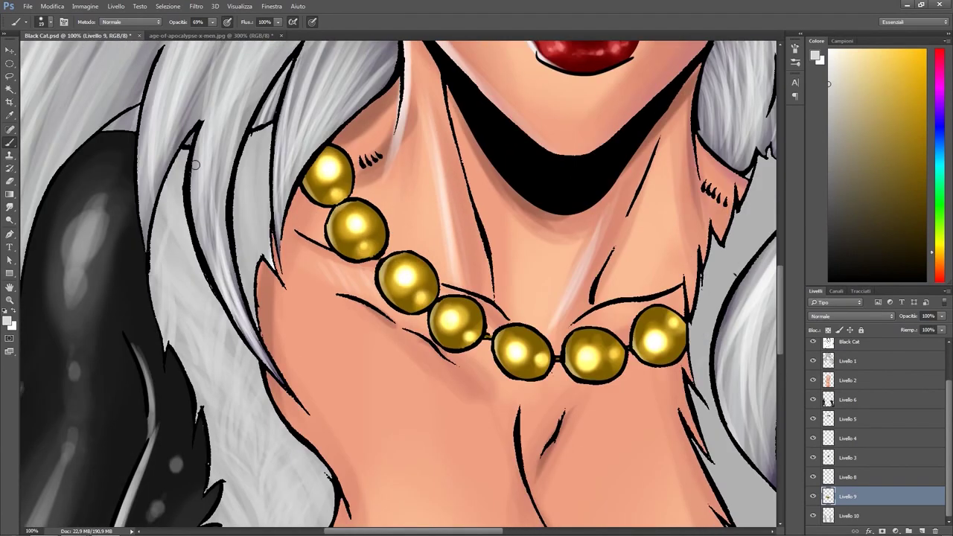
key(ctrl+plus)
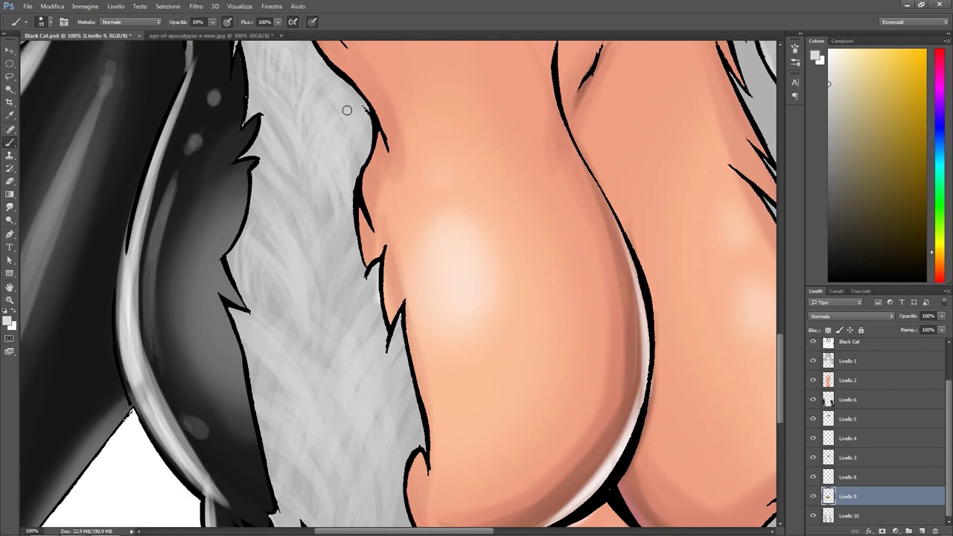
key(ctrl+minus)
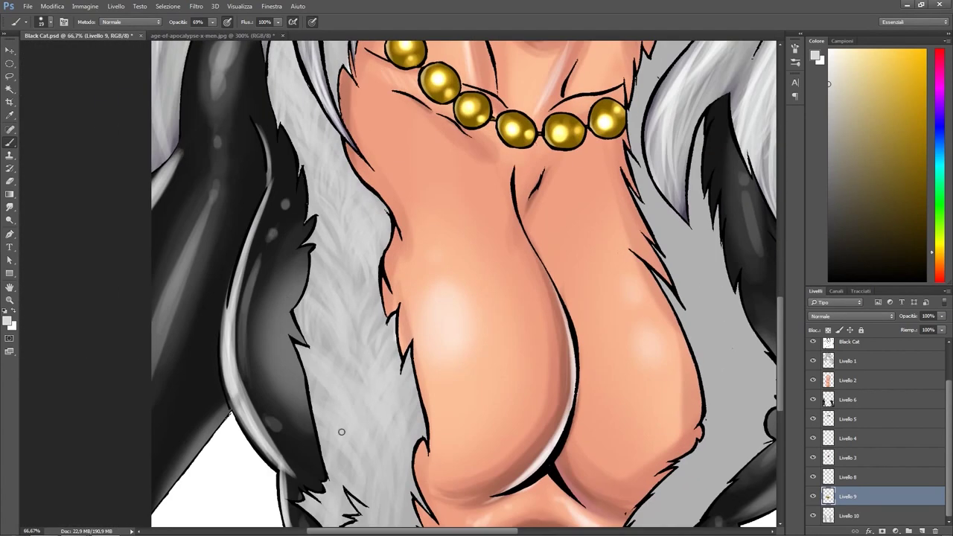
Switch to white and paint highlight hairs over the left fur trim from its lower end to the shoulder.
drag(341, 431, 336, 396)
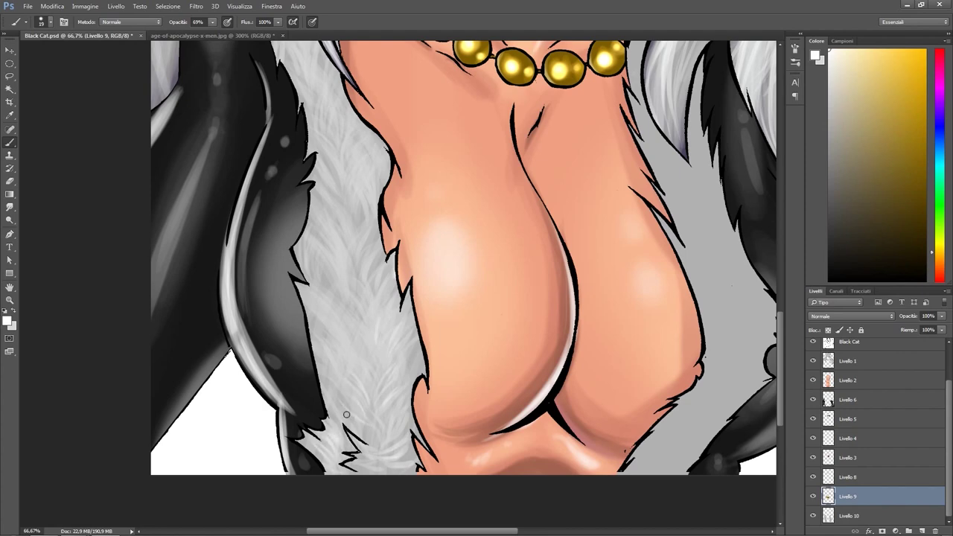
drag(364, 335, 356, 398)
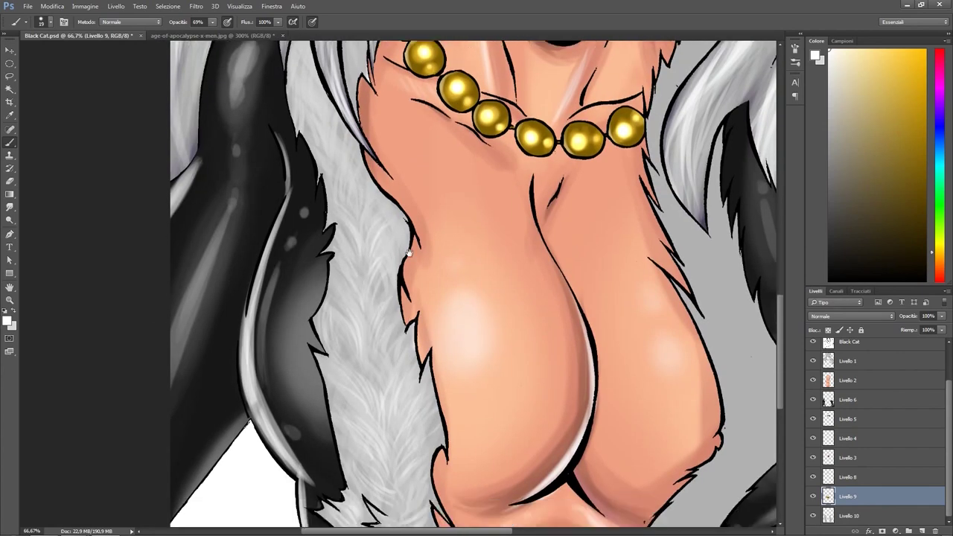
drag(289, 104, 303, 212)
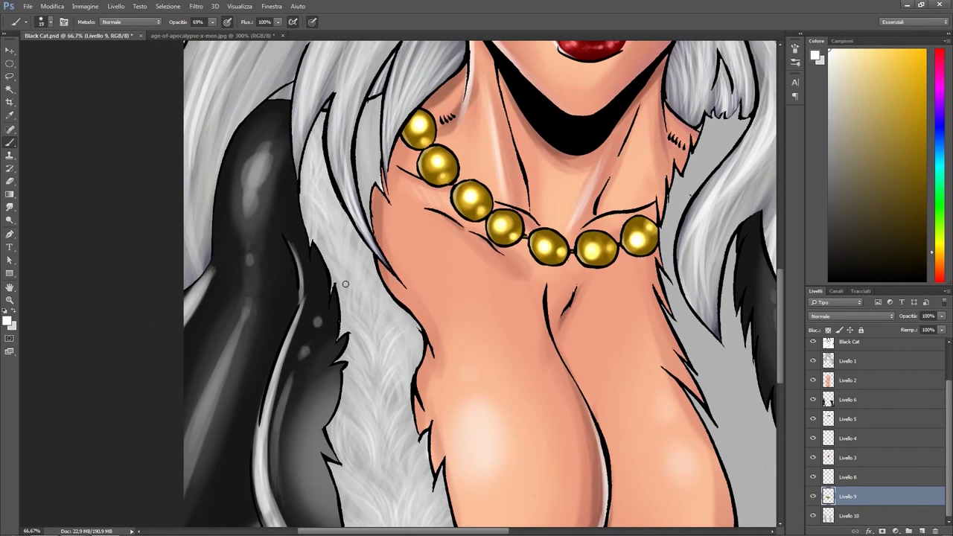
drag(399, 369, 385, 279)
drag(349, 210, 387, 342)
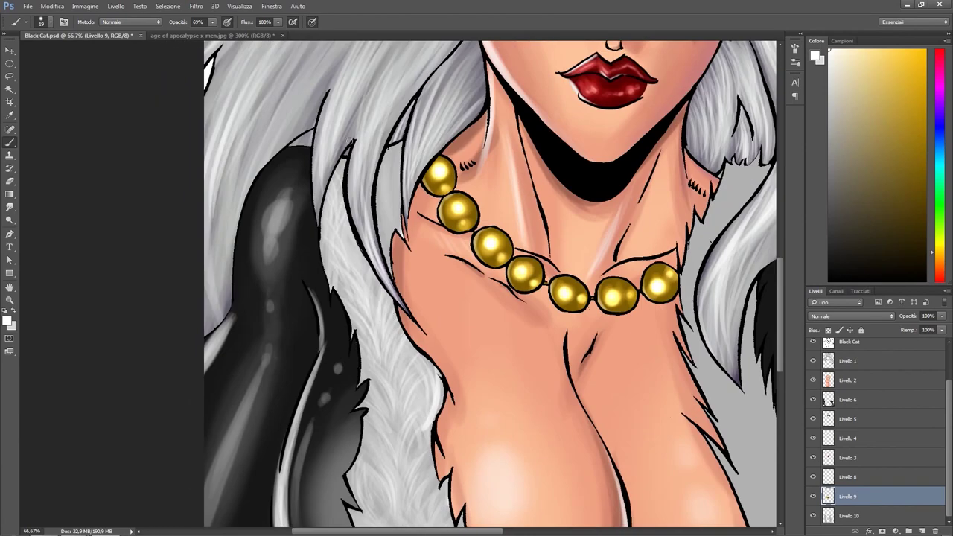
drag(397, 229, 417, 316)
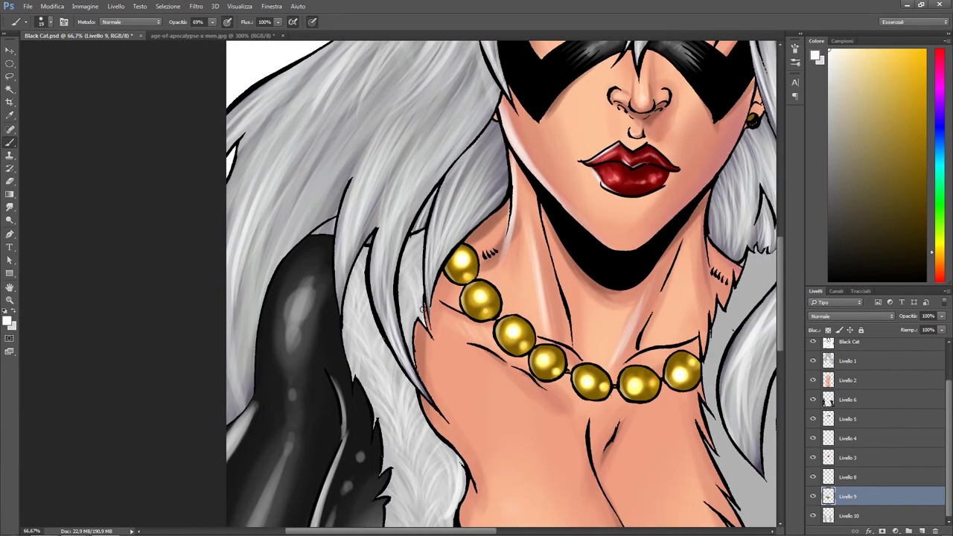
Paint light grey fur strokes down the whole right fur trim with a 39 px brush.
key(ctrl+0)
key(ctrl+1)
drag(731, 338, 496, 221)
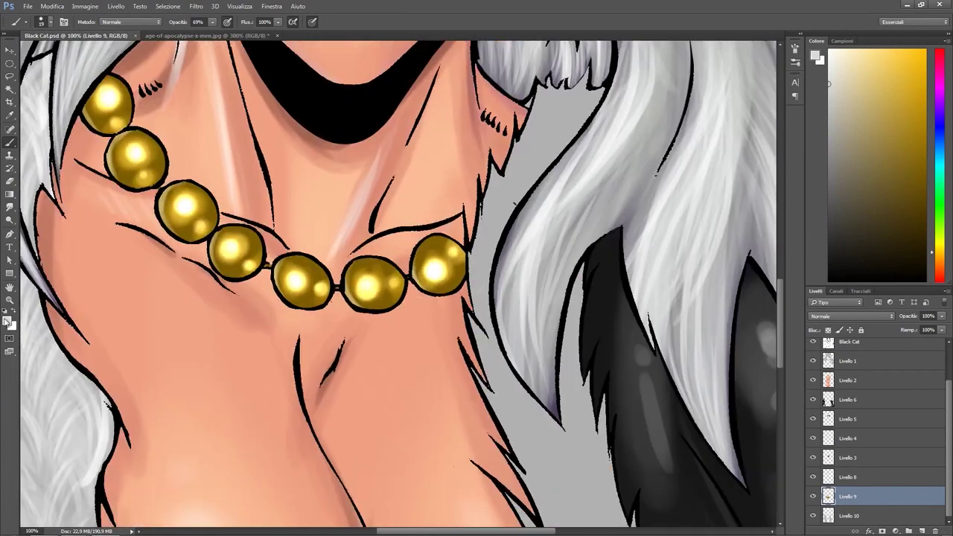
right_click(496, 221)
click(497, 221)
key(bracketright)
key(bracketright)
drag(528, 425, 468, 276)
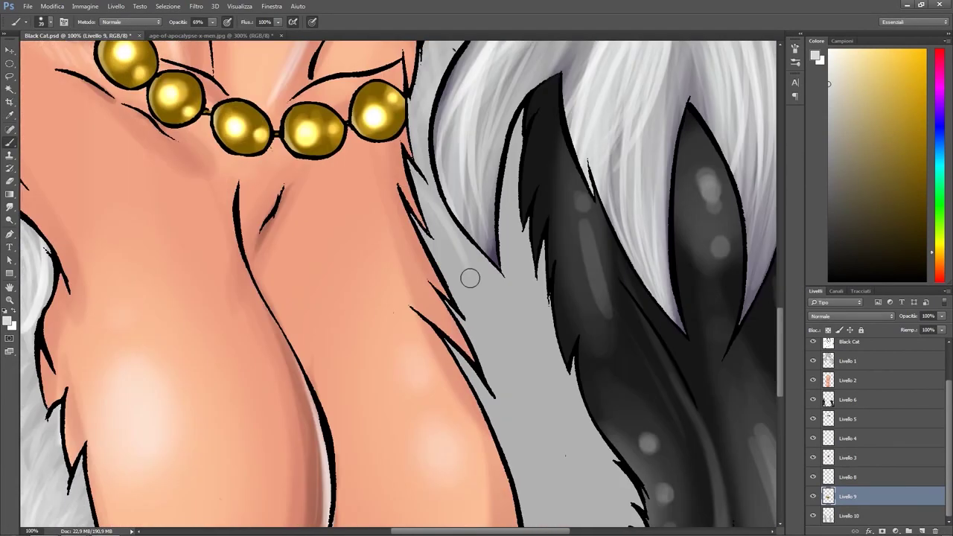
drag(520, 372, 478, 192)
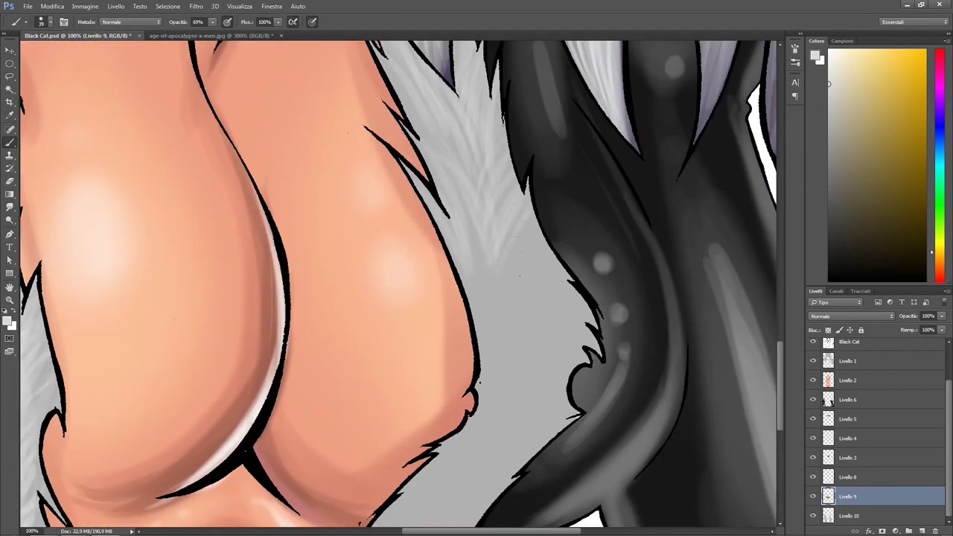
mouse_move(515, 258)
mouse_down()
mouse_move(485, 273)
mouse_move(422, 152)
mouse_up()
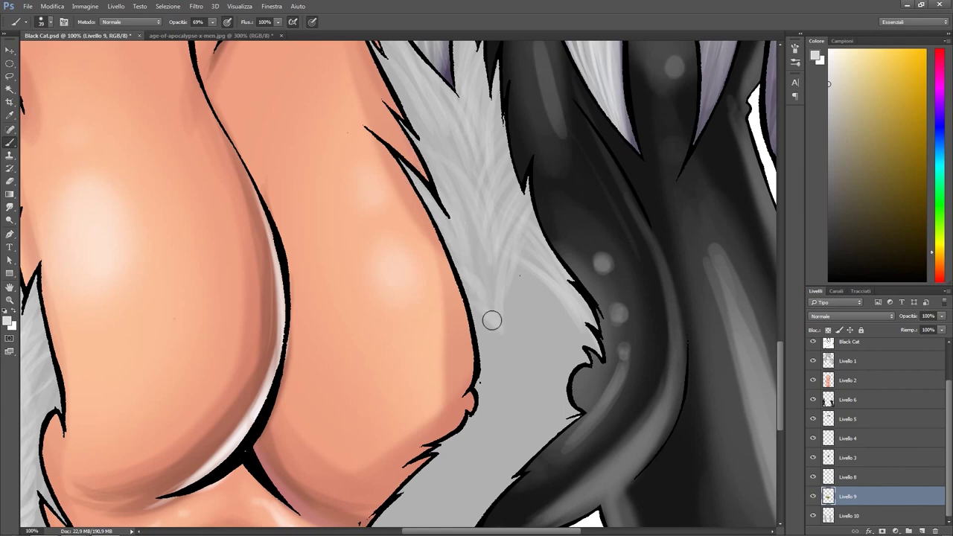
key(ctrl+minus)
key(ctrl+minus)
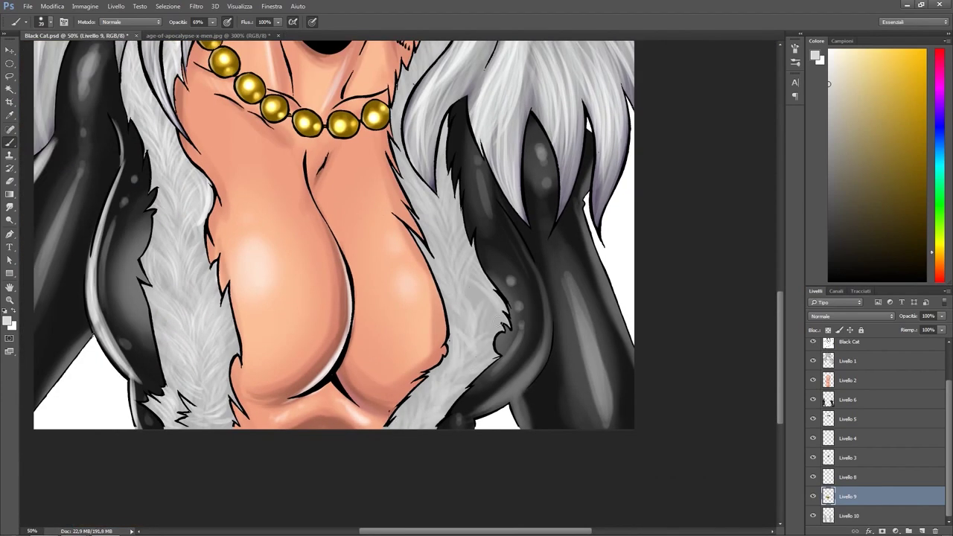
Paint white highlight hairs on the upper part of the right fur trim with a 20 px brush.
scroll(501, 305, up, 3)
right_click(453, 214)
key(ctrl+plus)
key(ctrl+plus)
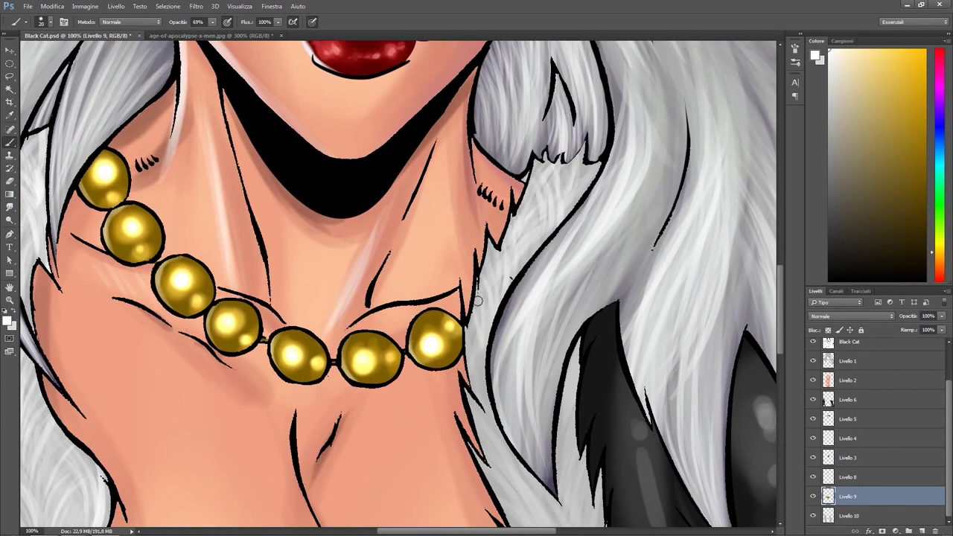
scroll(478, 300, down, 3)
scroll(478, 300, right, 1)
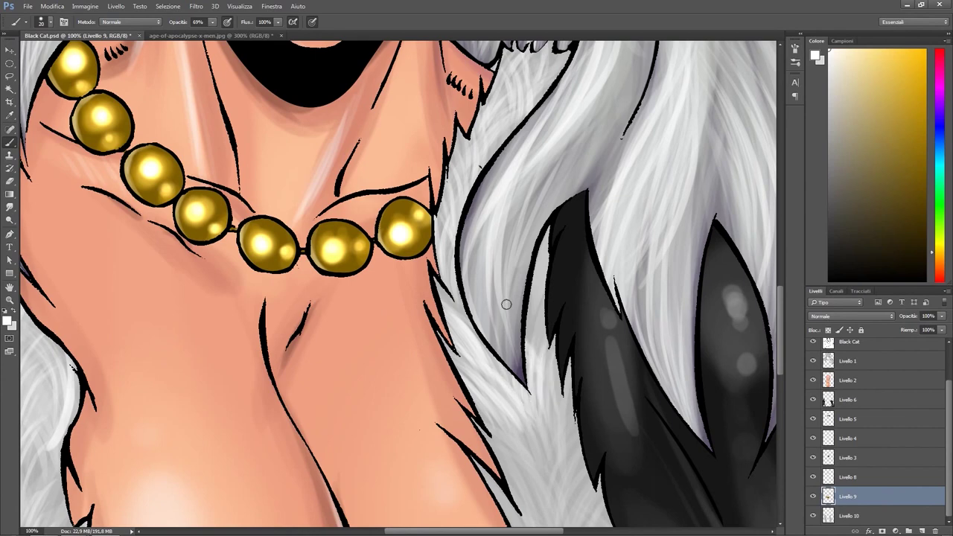
scroll(506, 305, down, 3)
scroll(506, 304, right, 2)
mouse_move(501, 400)
mouse_down()
mouse_move(472, 447)
mouse_move(532, 339)
mouse_up()
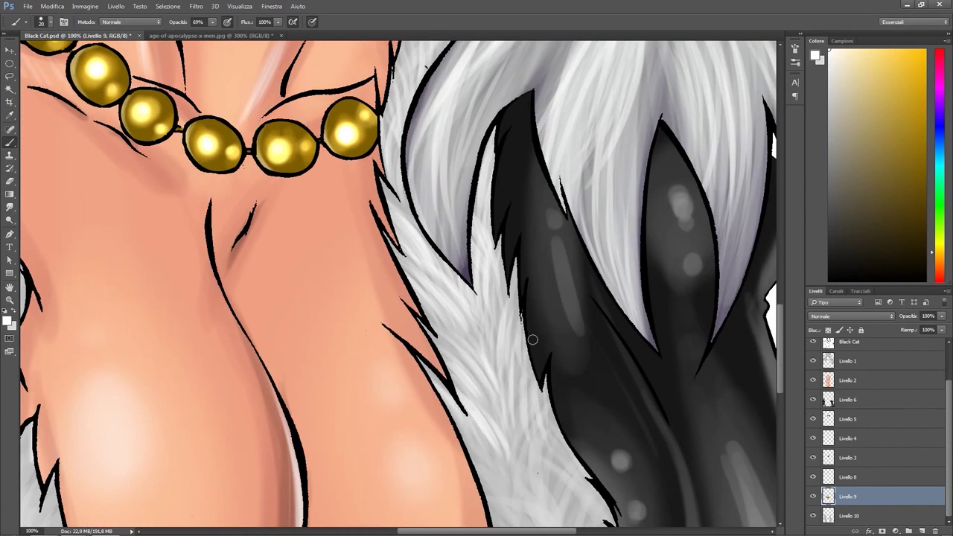
Continue the white highlight hairs over the lower part of the right fur trim down to the canvas edge.
scroll(532, 339, down, 4)
scroll(532, 340, right, 2)
drag(419, 376, 434, 409)
scroll(433, 408, down, 3)
scroll(434, 409, right, 1)
scroll(417, 271, down, 1)
mouse_move(416, 270)
mouse_down()
mouse_move(453, 285)
mouse_move(496, 282)
mouse_up()
drag(449, 225, 447, 175)
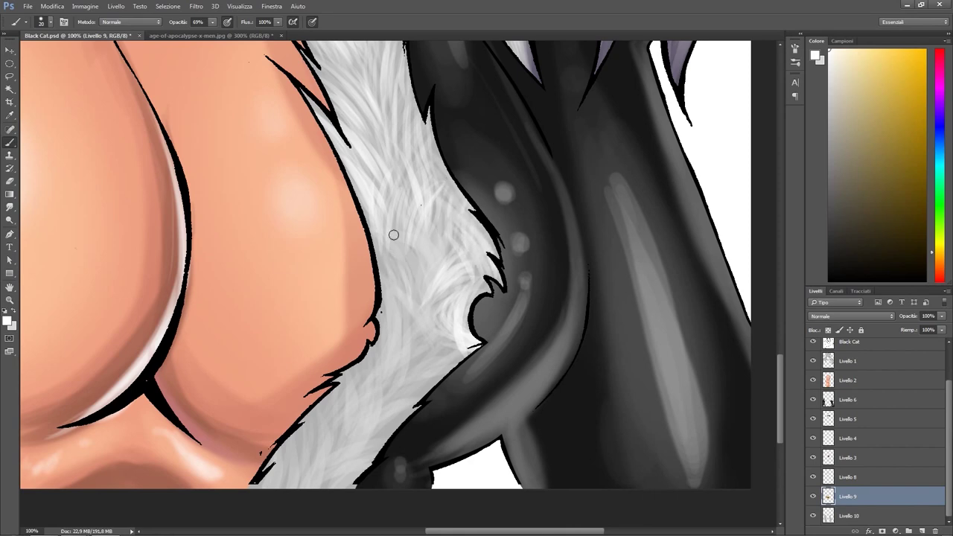
drag(393, 234, 405, 305)
scroll(402, 167, down, 3)
scroll(402, 167, left, 1)
mouse_move(402, 177)
mouse_down()
mouse_move(456, 225)
mouse_move(401, 209)
mouse_move(320, 279)
mouse_move(366, 253)
mouse_move(372, 316)
mouse_move(303, 317)
mouse_move(298, 368)
mouse_move(305, 280)
mouse_move(317, 308)
mouse_up()
scroll(317, 308, down, 3)
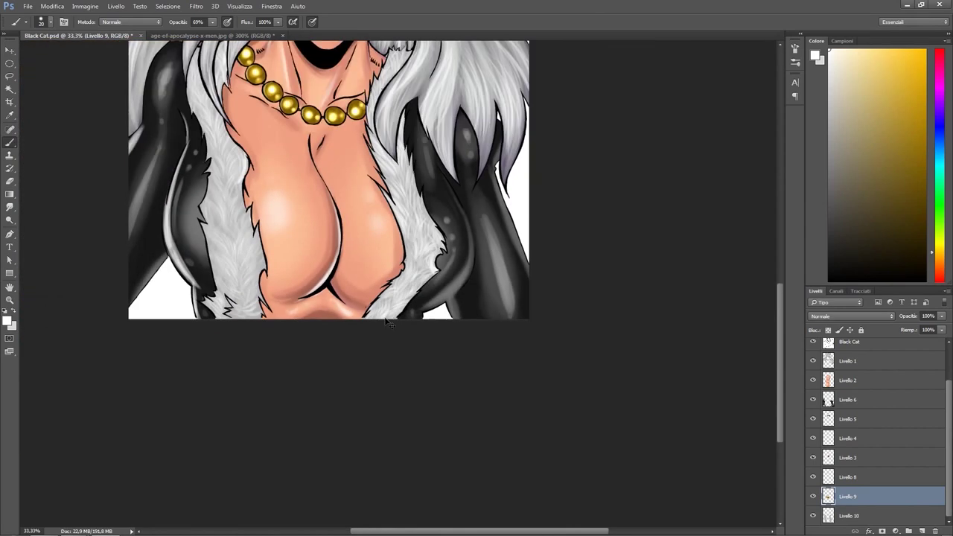
Draw a thinner frame around the signature in black (000000) on a new layer at 100% brush opacity.
scroll(323, 312, up, 4)
click(9, 321)
text(000000)
key(Return)
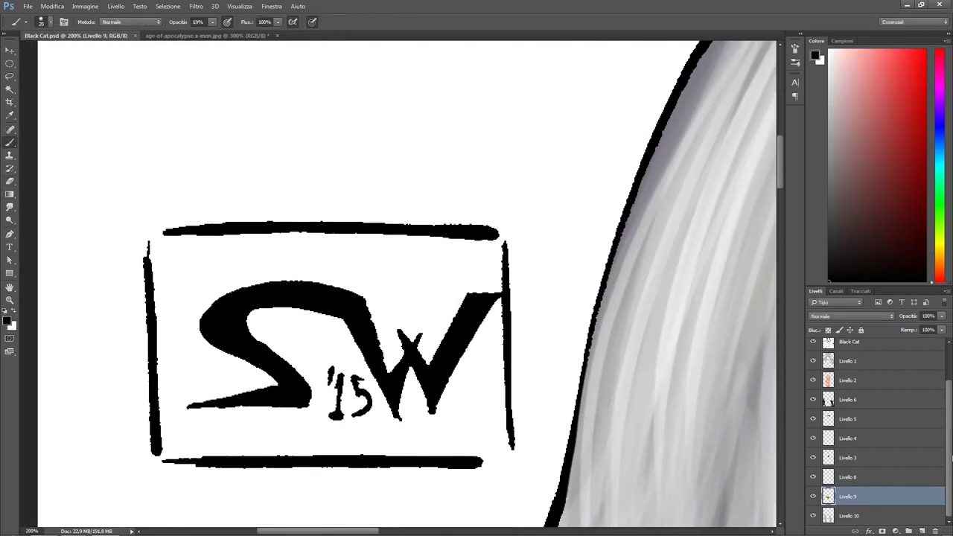
key(ctrl+shift+alt+n)
key(0)
right_click(187, 199)
key(Return)
mouse_move(173, 236)
mouse_down()
mouse_move(173, 445)
mouse_move(459, 438)
mouse_up()
mouse_move(192, 256)
mouse_down()
mouse_move(488, 257)
mouse_move(520, 432)
mouse_up()
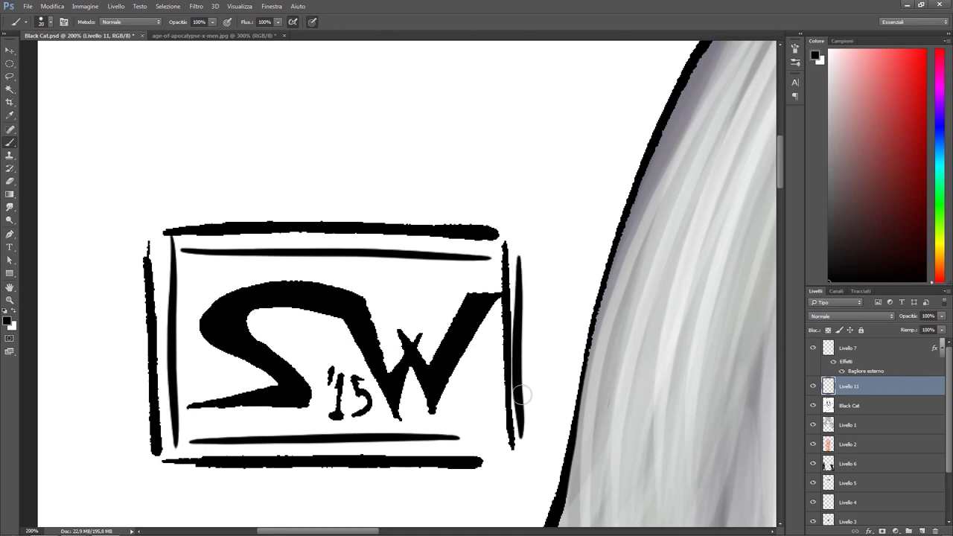
Paint over the signature's old frame and year in white on the Black Cat layer with a 75 px brush.
right_click(231, 224)
text(75)
key(Return)
key(alt+[)
key(x)
mouse_move(510, 238)
mouse_down()
mouse_move(511, 440)
mouse_move(134, 337)
mouse_move(521, 232)
mouse_up()
mouse_move(331, 387)
mouse_down()
mouse_move(340, 408)
mouse_move(357, 387)
mouse_up()
Switch back to black with a 27 px brush and write the year '16 in the signature.
key(x)
right_click(327, 378)
text(27)
key(Return)
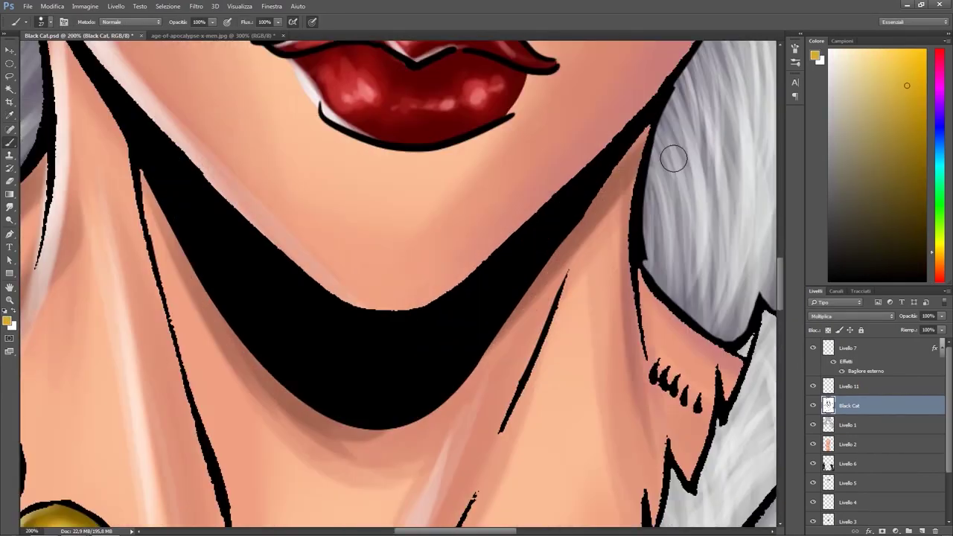
Paint a golden glow around the necklace beads on a new layer with a 28 px Normal-mode brush at 29% opacity.
scroll(811, 474, up, 1)
click(813, 476)
click(812, 477)
key(ctrl+minus)
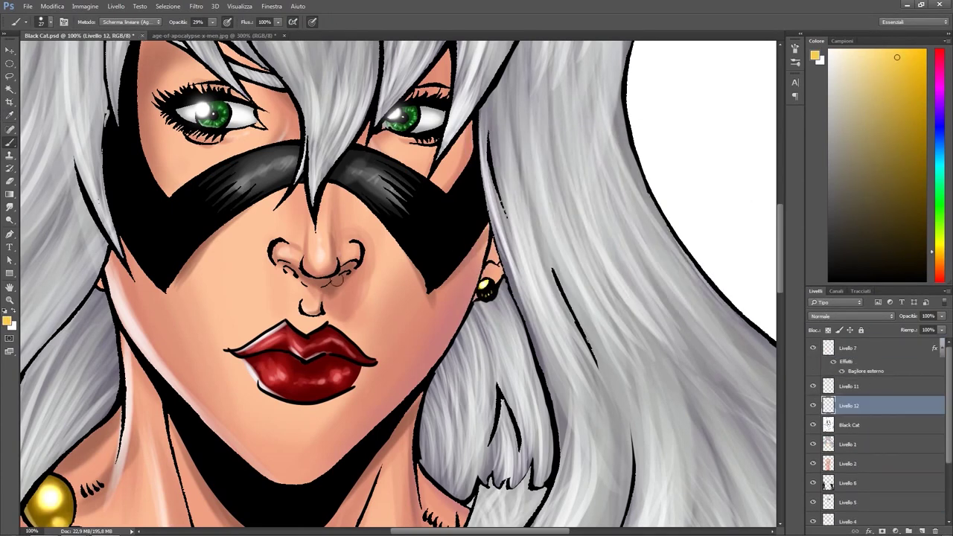
right_click(461, 270)
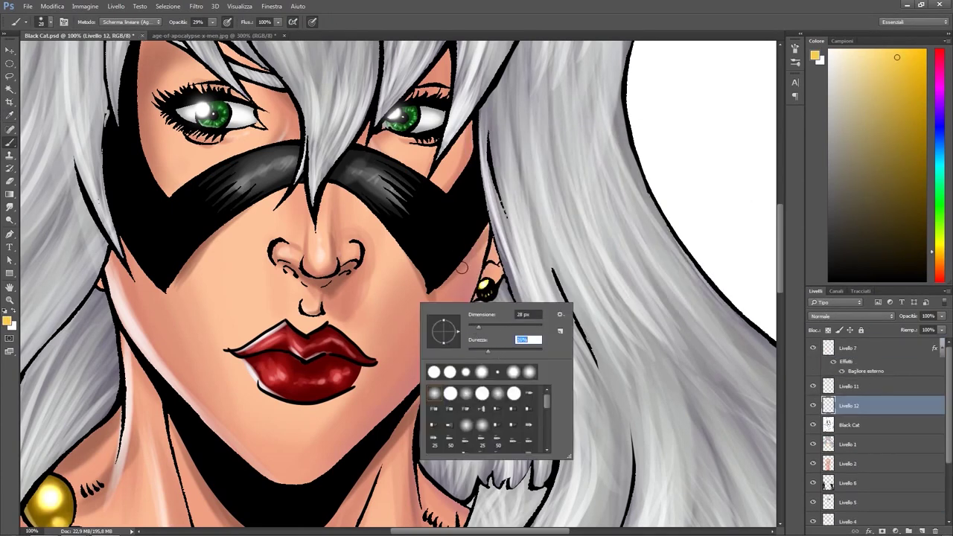
click(130, 22)
click(119, 31)
scroll(527, 287, down, 5)
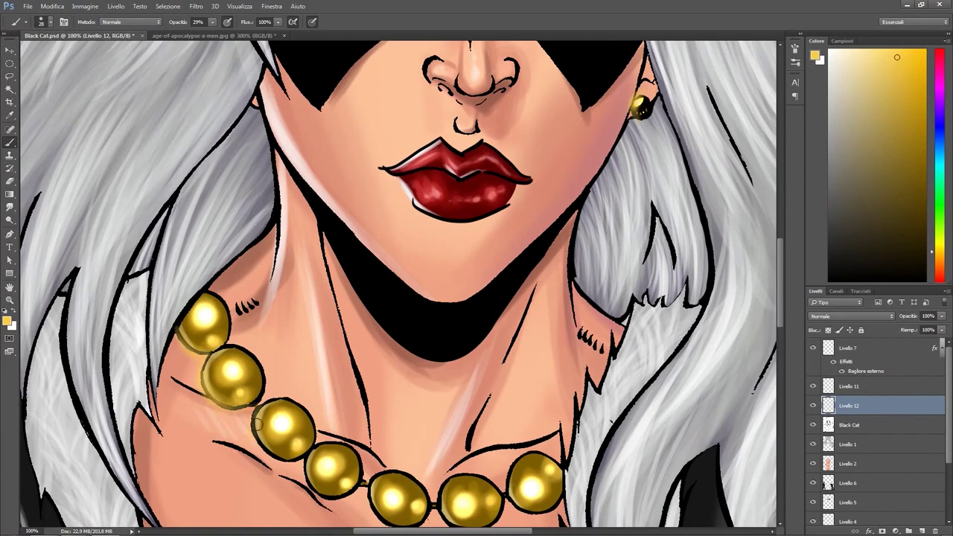
scroll(401, 287, down, 2)
Soften the bead glow with a blur filter and set its layer's blending mode to Lighten (Schiarisci).
click(196, 6)
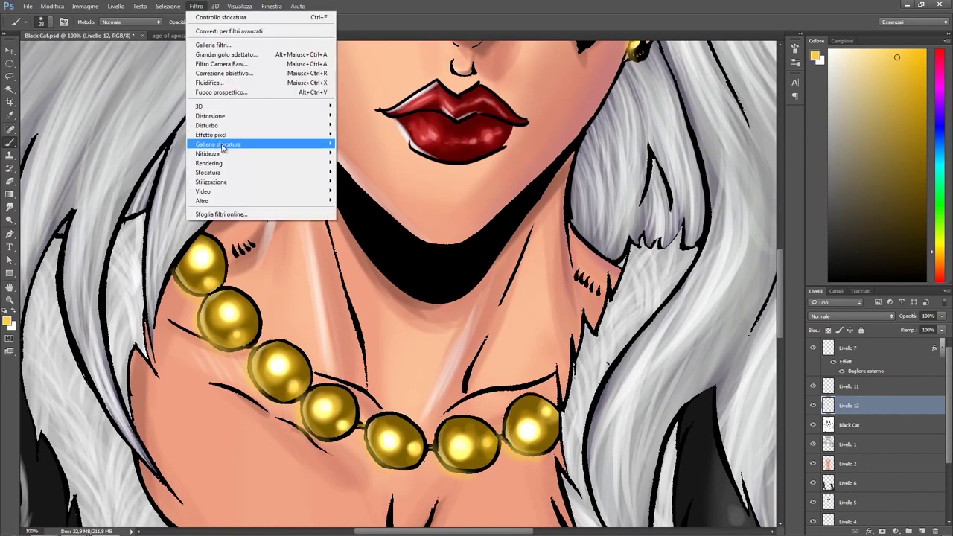
click(387, 142)
key(Return)
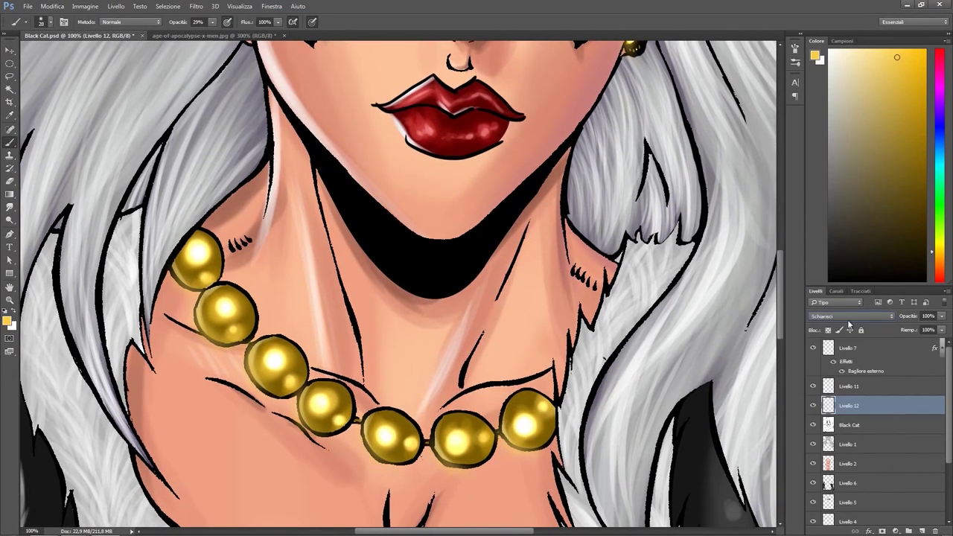
click(851, 315)
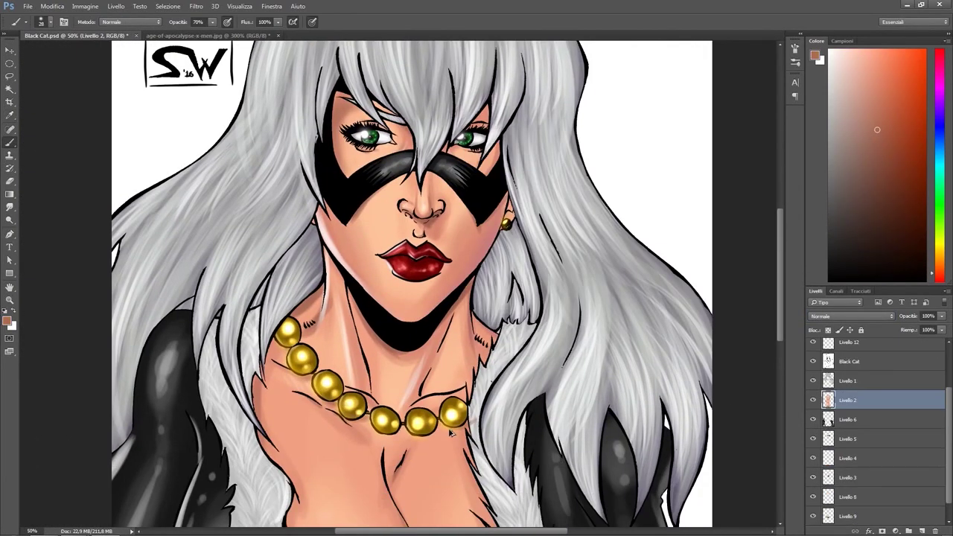
Shade the skin beneath the necklace beads in reddish brown on Livello 2 and clean up the shadows with the eraser.
key(ctrl+plus)
key(ctrl+plus)
key(e)
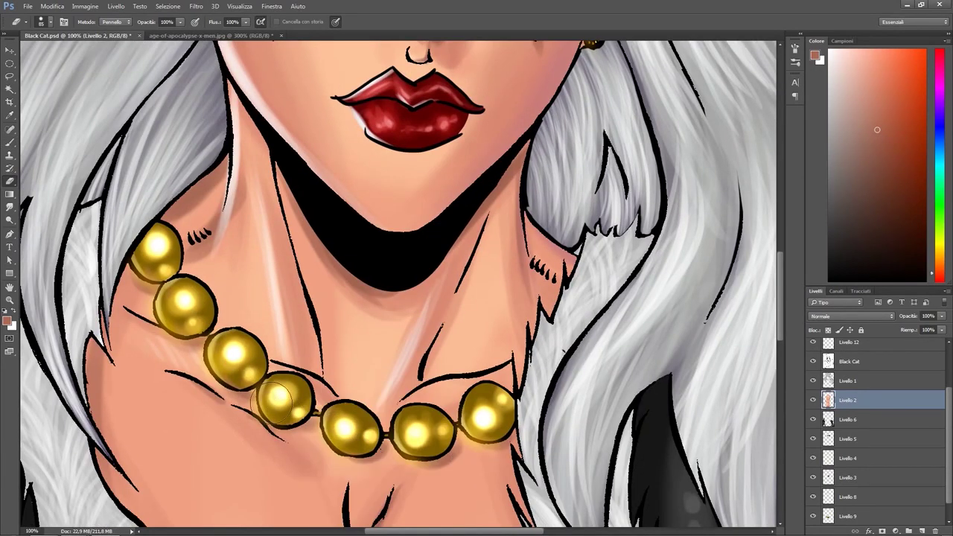
key(ctrl+0)
key(ctrl+plus)
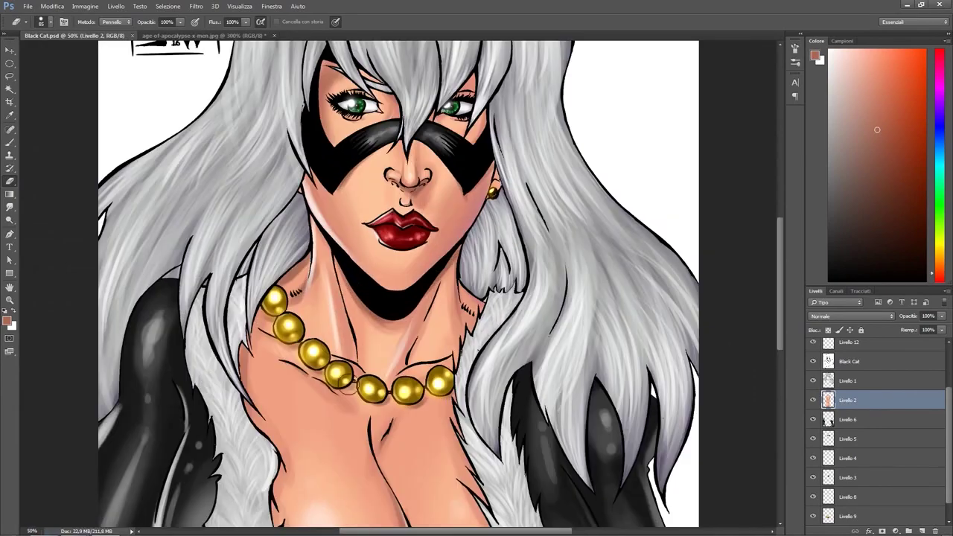
key(b)
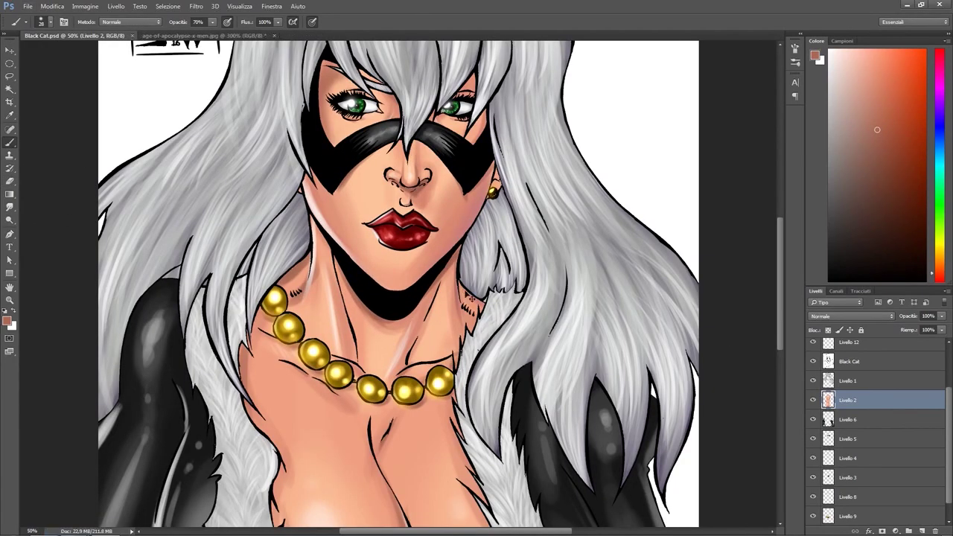